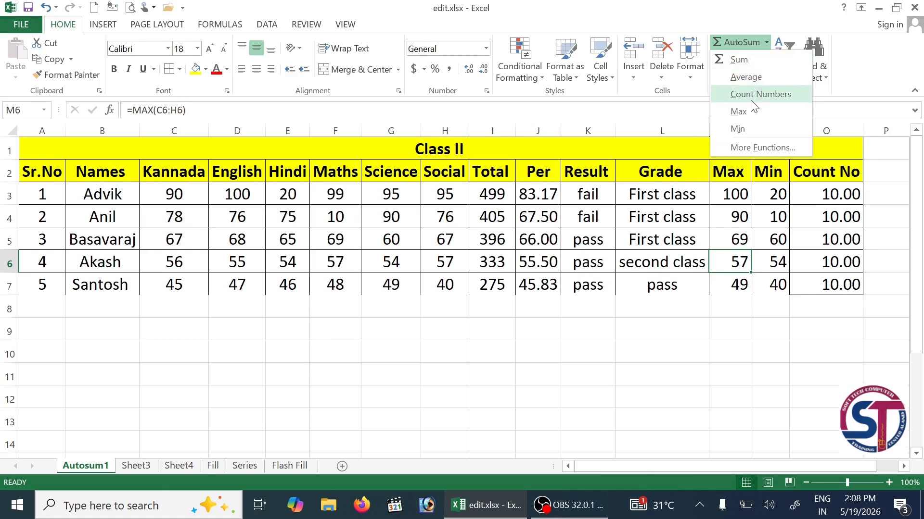
# - Review the existing Total, Per, Max and Min formulas in row 3
pyautogui.click(731, 18)
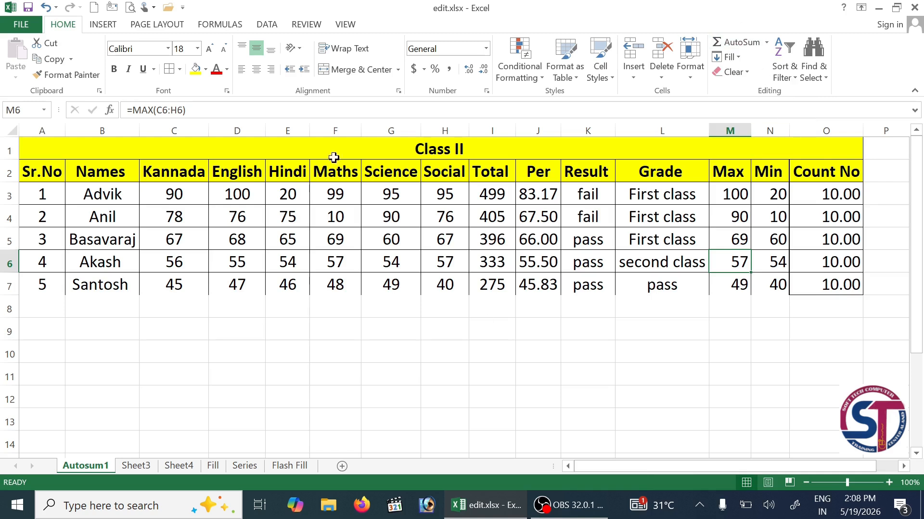
pyautogui.click(493, 195)
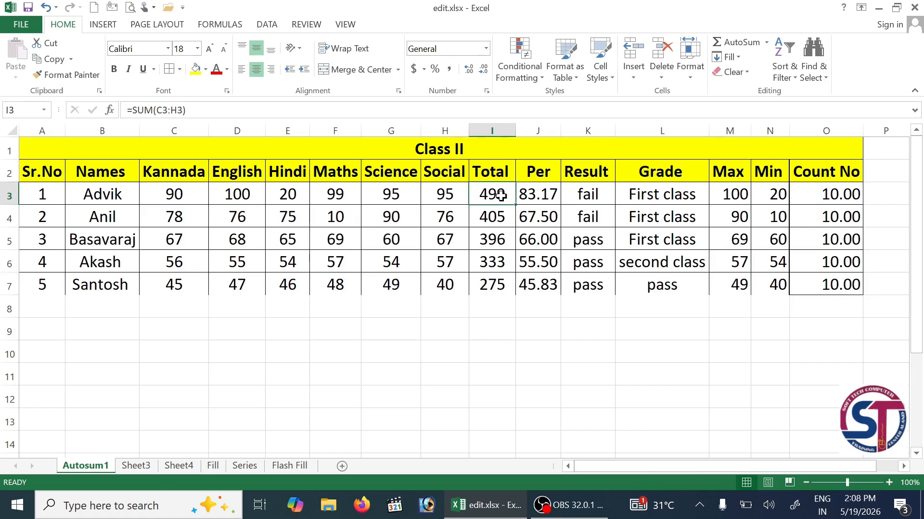
pyautogui.click(545, 195)
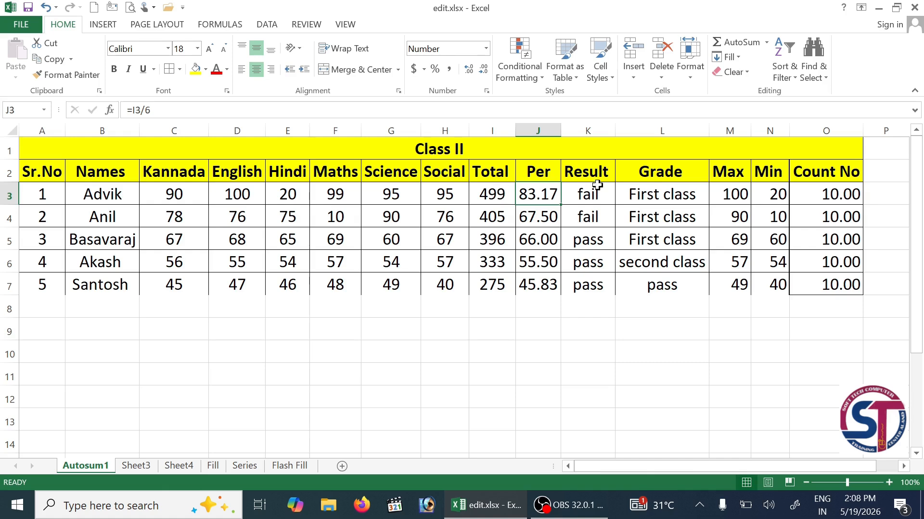
pyautogui.click(738, 197)
pyautogui.click(787, 195)
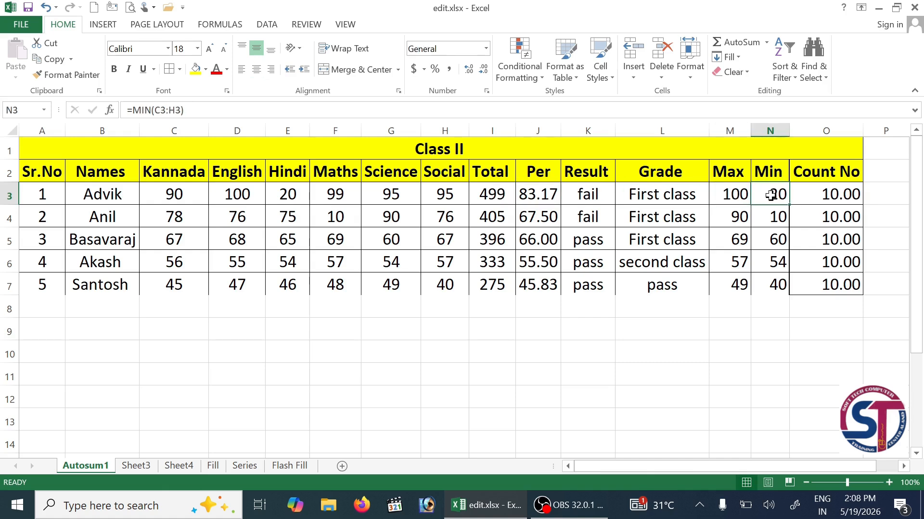
pyautogui.click(766, 42)
pyautogui.click(747, 21)
# - Clear the Total and Per values in I3:J7 and the Max, Min and Count No cells
pyautogui.moveTo(503, 191); pyautogui.dragTo(537, 284)
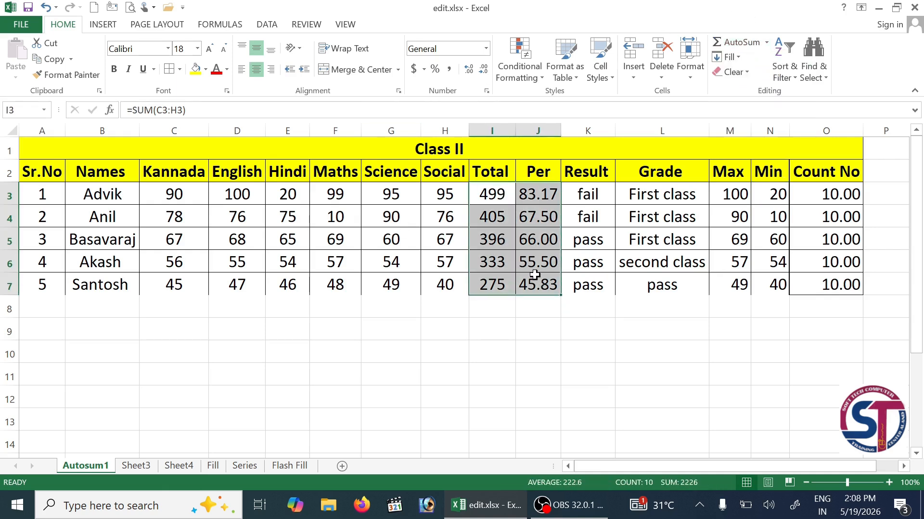
pyautogui.press('Delete')
pyautogui.moveTo(726, 193); pyautogui.dragTo(823, 303)
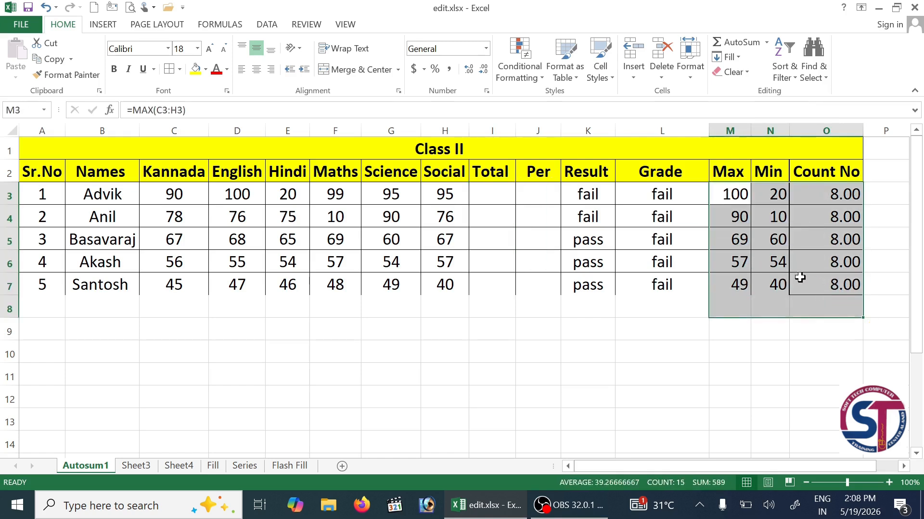
pyautogui.press('Delete')
pyautogui.click(494, 194)
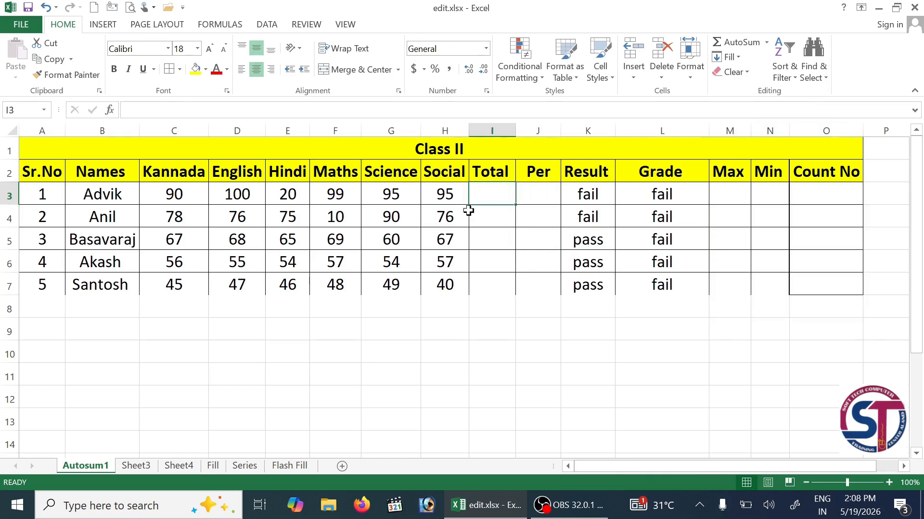
pyautogui.moveTo(54, 193); pyautogui.dragTo(835, 282)
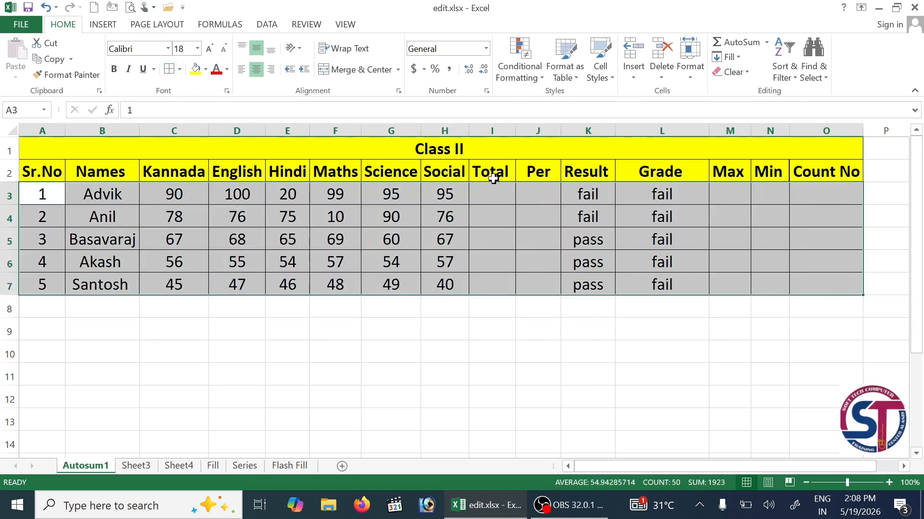
pyautogui.click(487, 192)
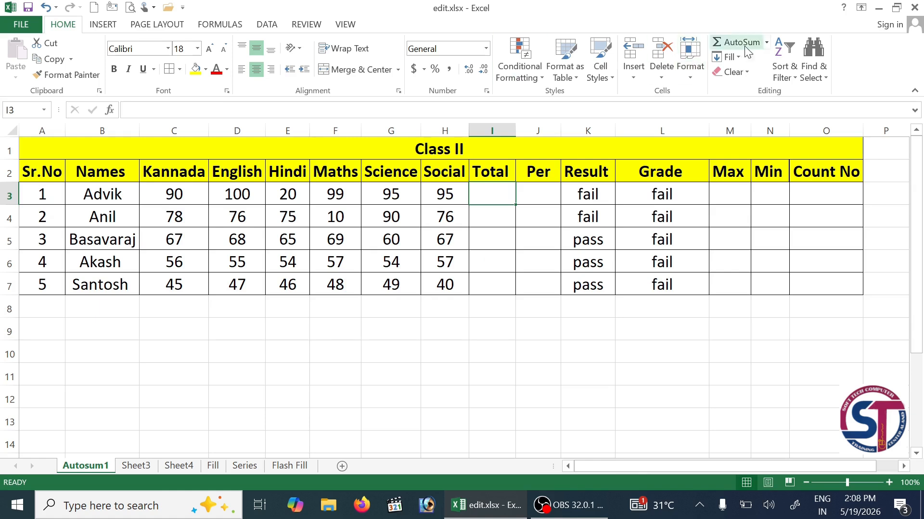
# - AutoSum the first two students' marks into I3 and I4, giving 499 and 405
pyautogui.click(767, 42)
pyautogui.click(734, 60)
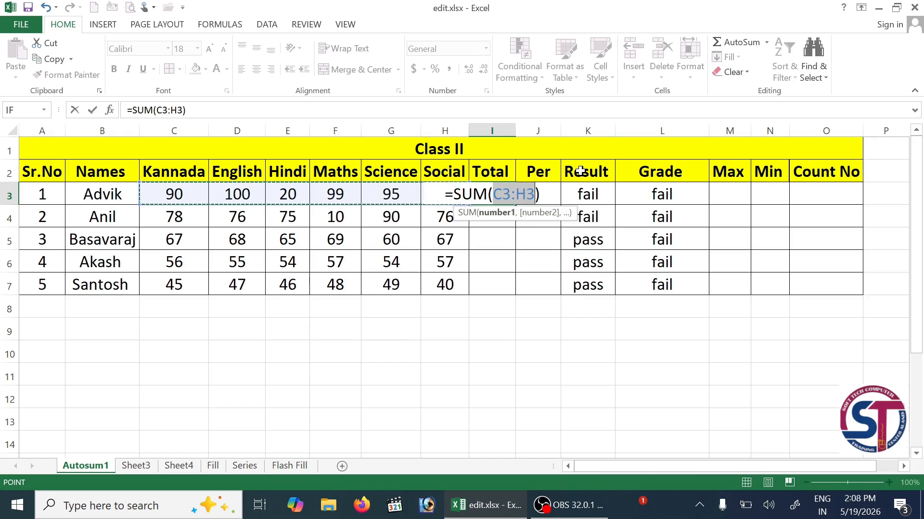
pyautogui.press('Return')
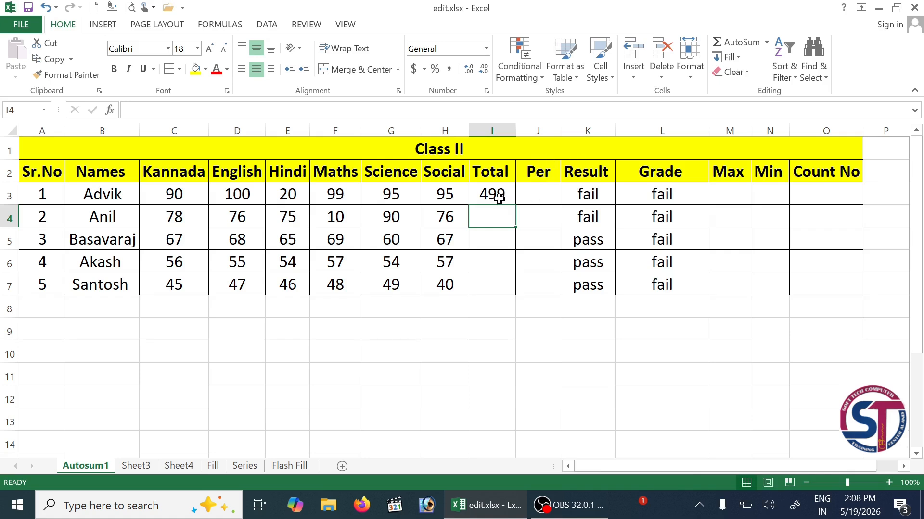
pyautogui.click(739, 57)
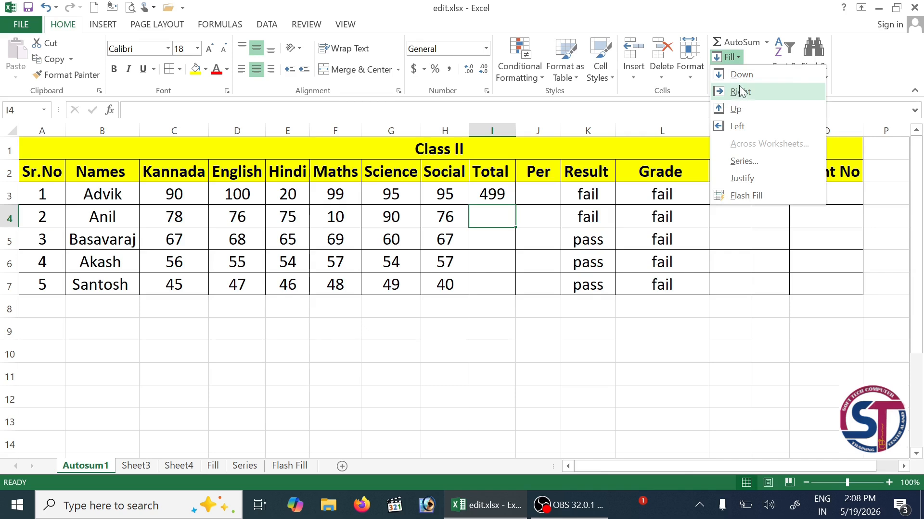
pyautogui.click(741, 42)
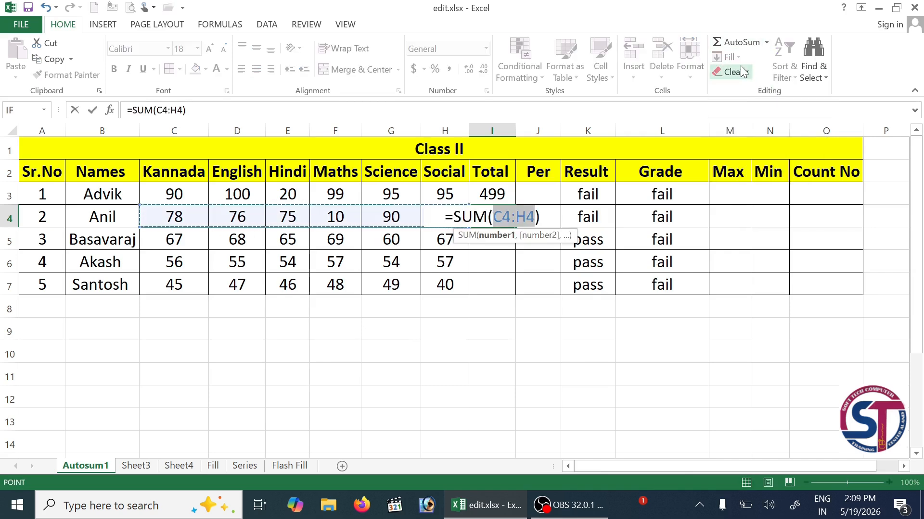
pyautogui.press('Return')
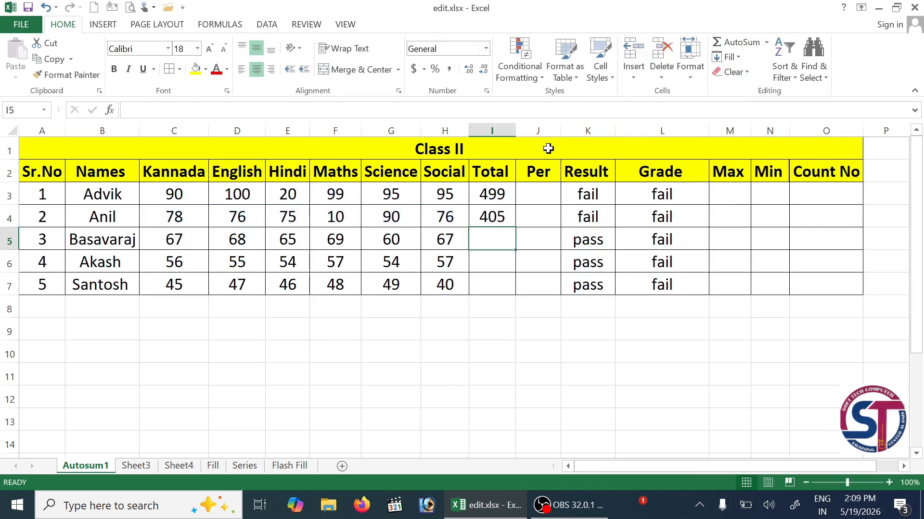
# - Copy the Total SUM formula down through I7 for the remaining students
pyautogui.click(491, 198)
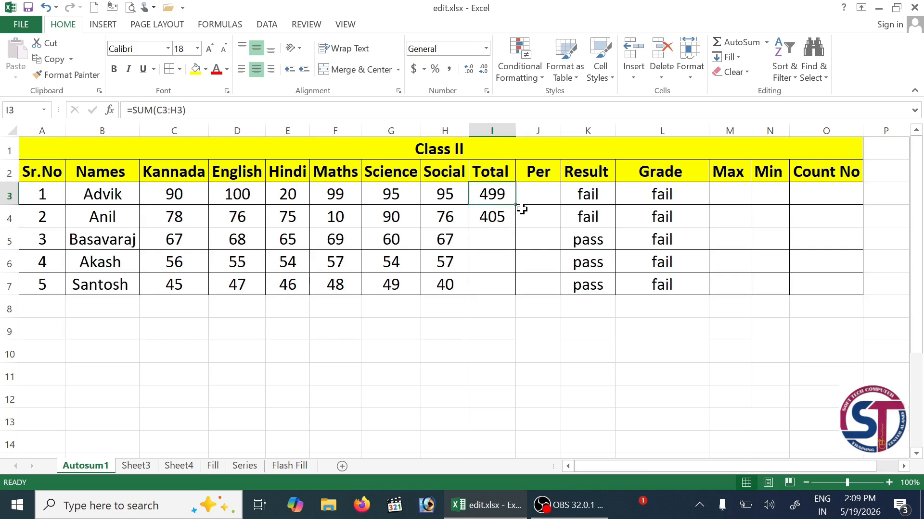
pyautogui.moveTo(517, 204); pyautogui.dragTo(517, 223)
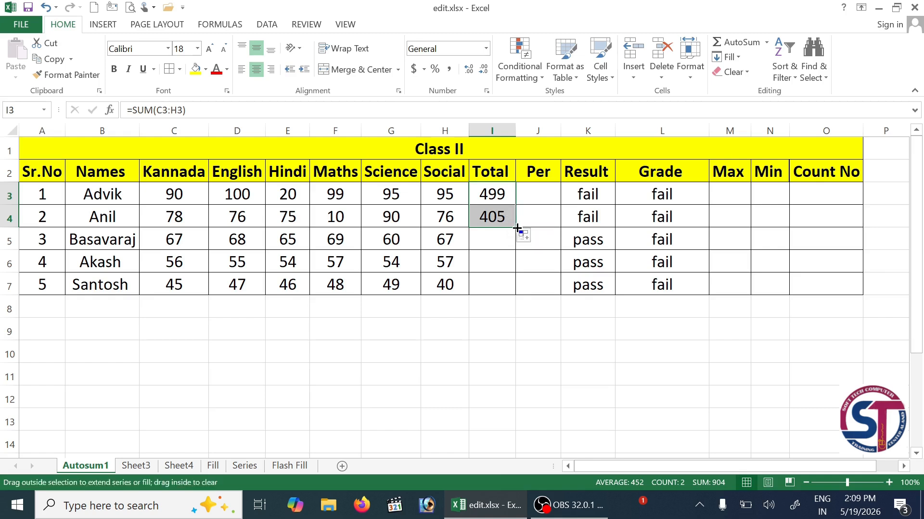
pyautogui.doubleClick(514, 227)
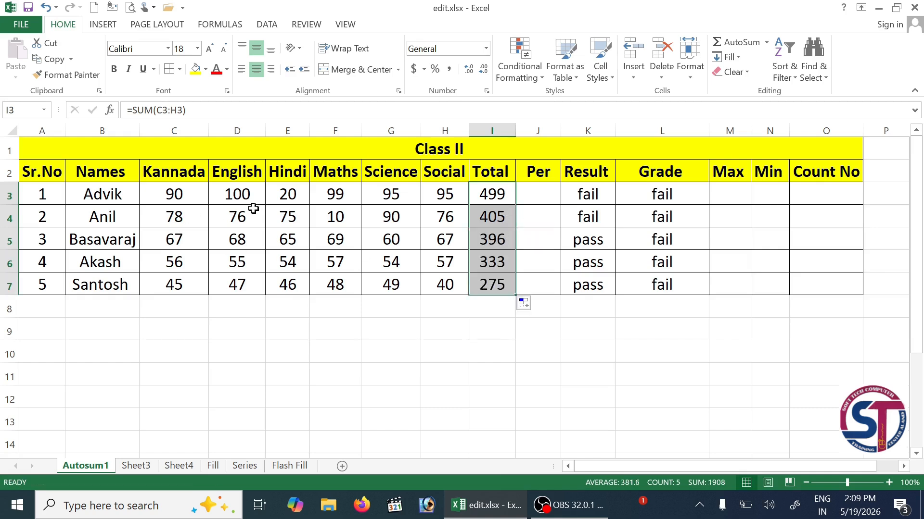
pyautogui.press('Right')
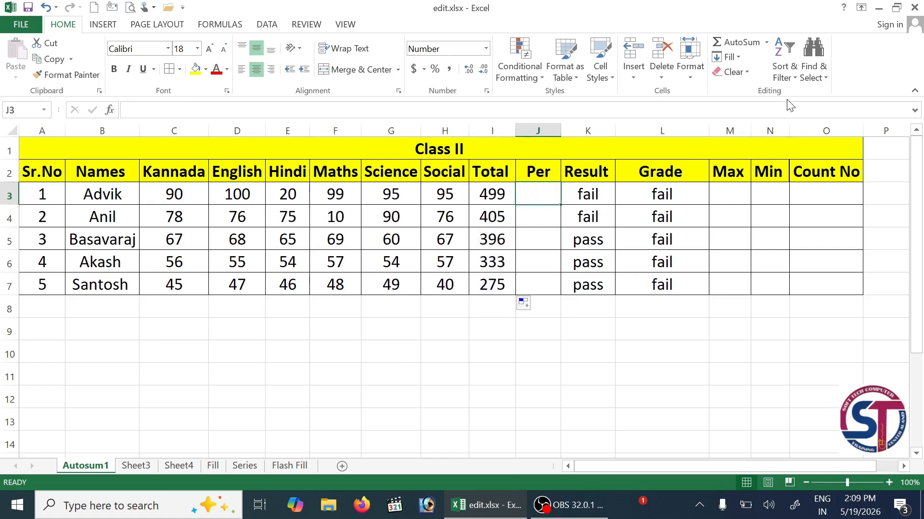
# - Average C3:H3 into J3 (83.17) and fill the Per formula down to row 7
pyautogui.click(766, 42)
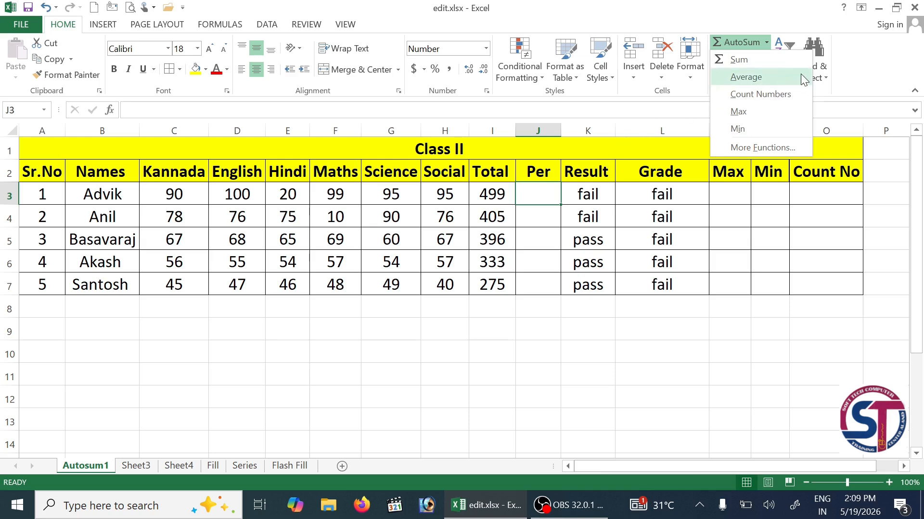
pyautogui.click(772, 76)
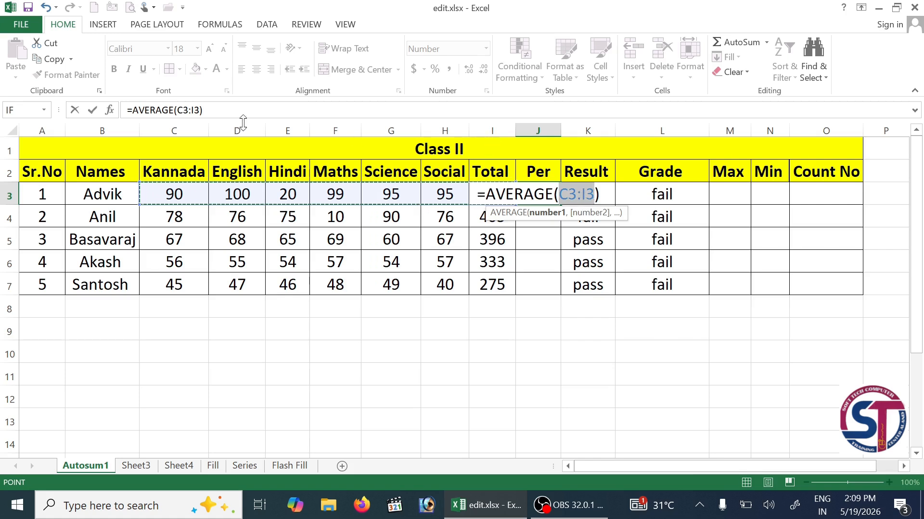
pyautogui.click(243, 103)
pyautogui.press('BackSpace')
pyautogui.write('H')
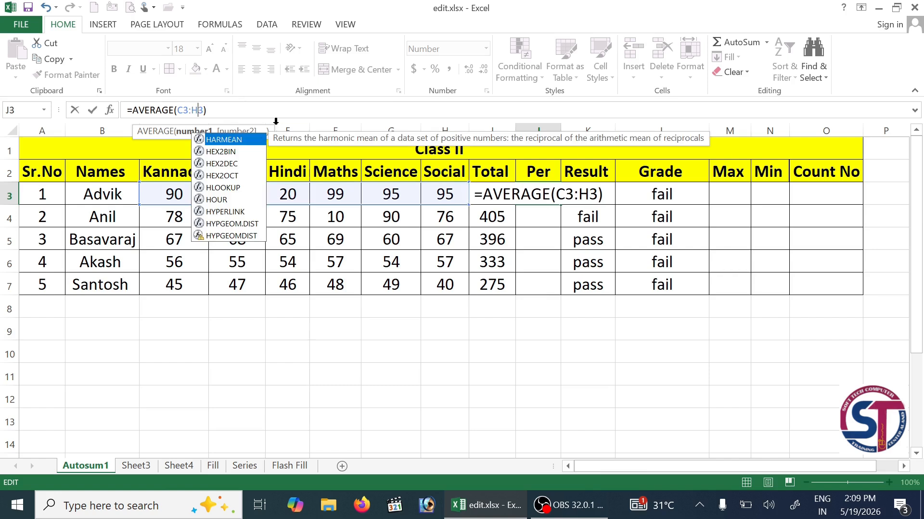
pyautogui.click(227, 112)
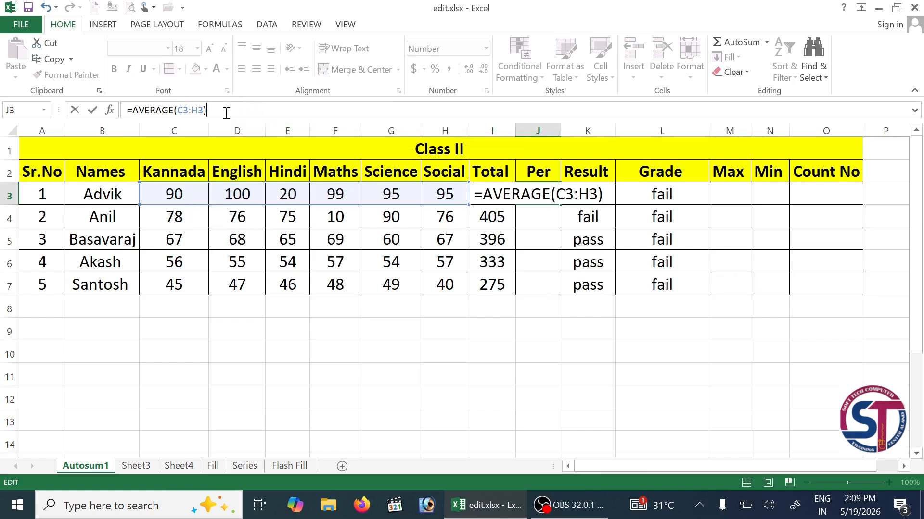
pyautogui.press('Return')
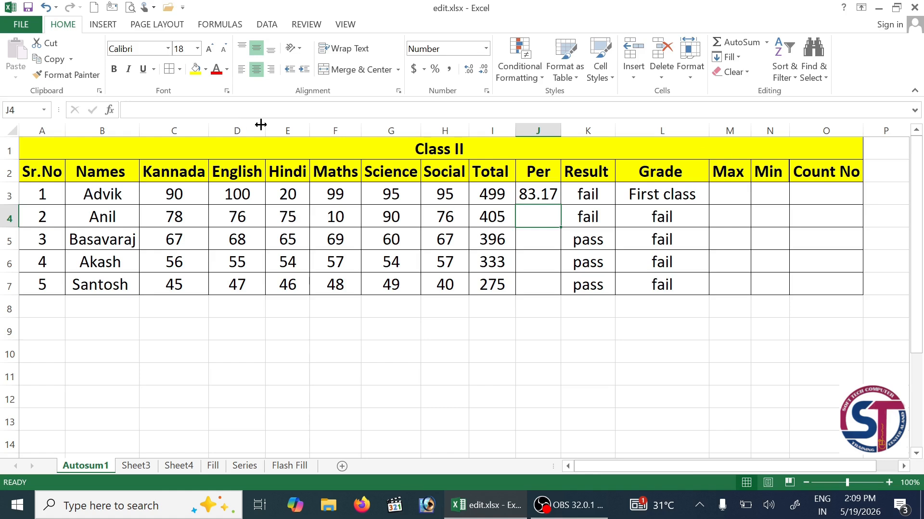
pyautogui.click(531, 196)
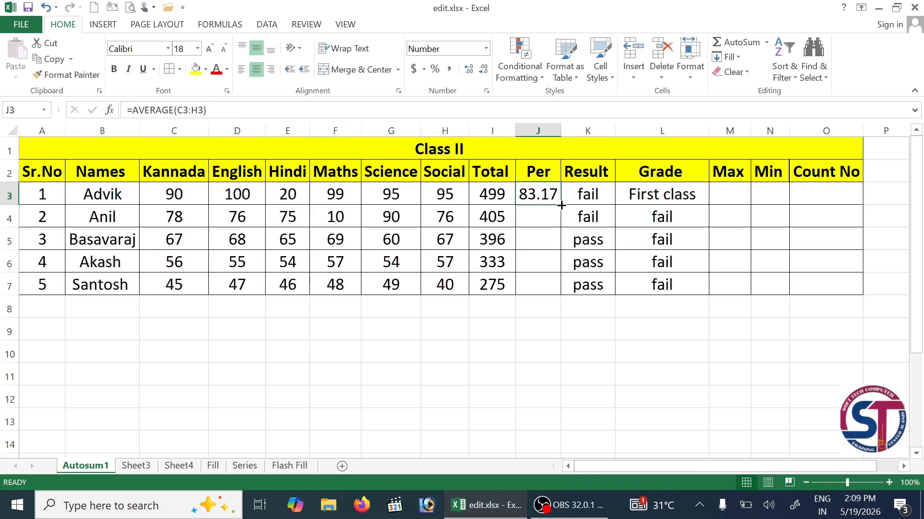
pyautogui.doubleClick(561, 206)
# - Change the first student's Hindi mark in E3 to 98, updating Total to 577 and Per to 96.17
pyautogui.click(288, 195)
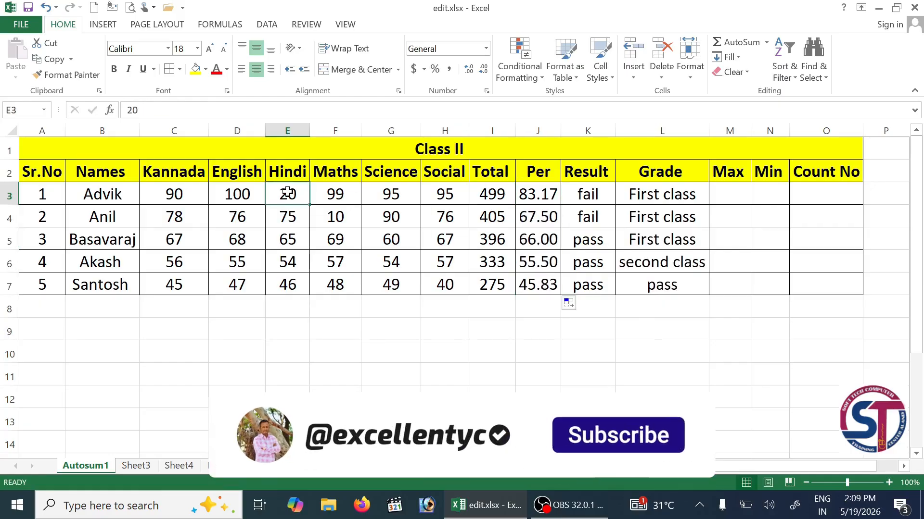
pyautogui.write('98')
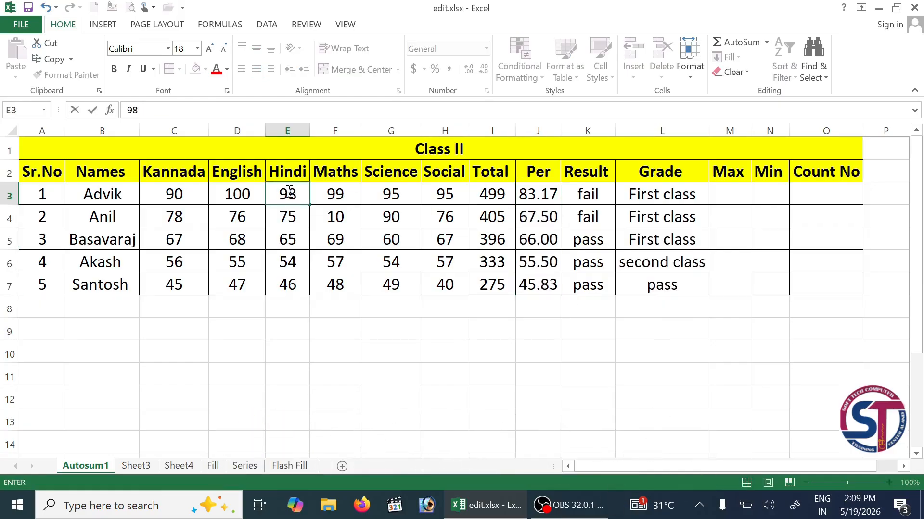
pyautogui.press('Return')
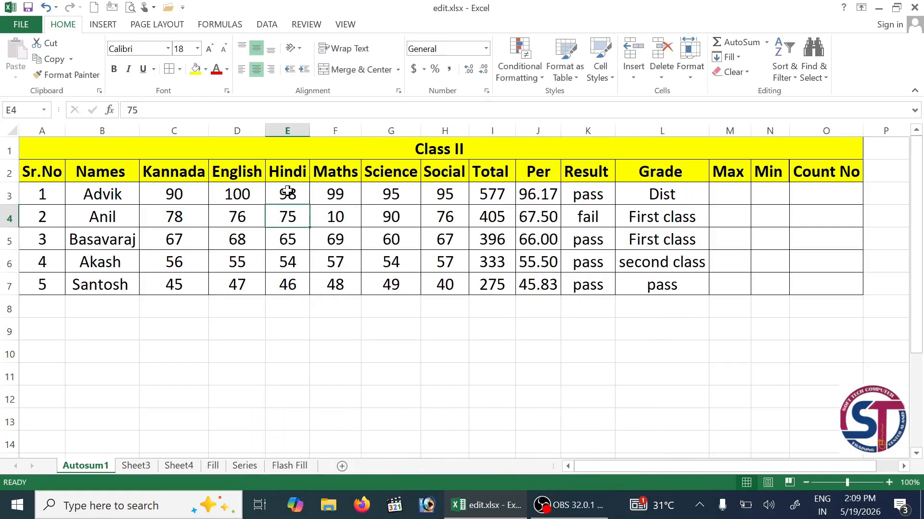
pyautogui.click(481, 198)
pyautogui.click(541, 194)
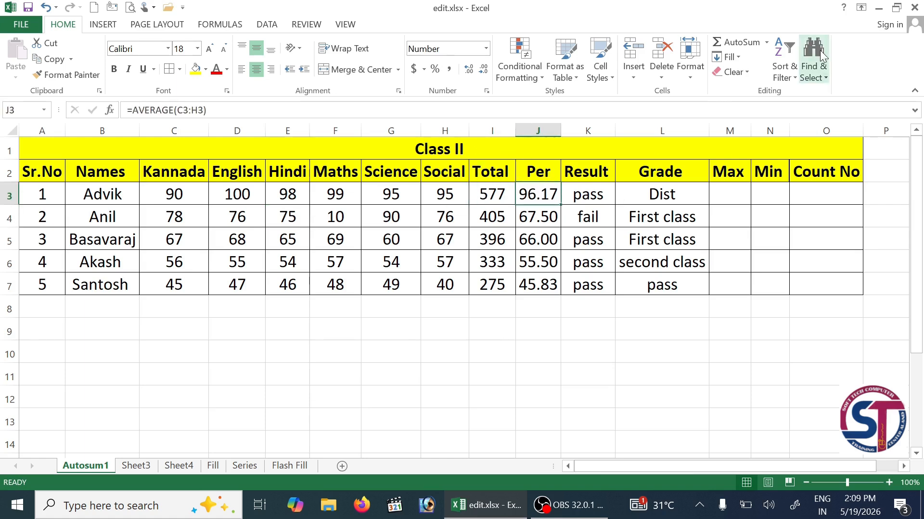
# - Insert a Count Numbers formula for row 3 into Count No cell O3
pyautogui.click(766, 42)
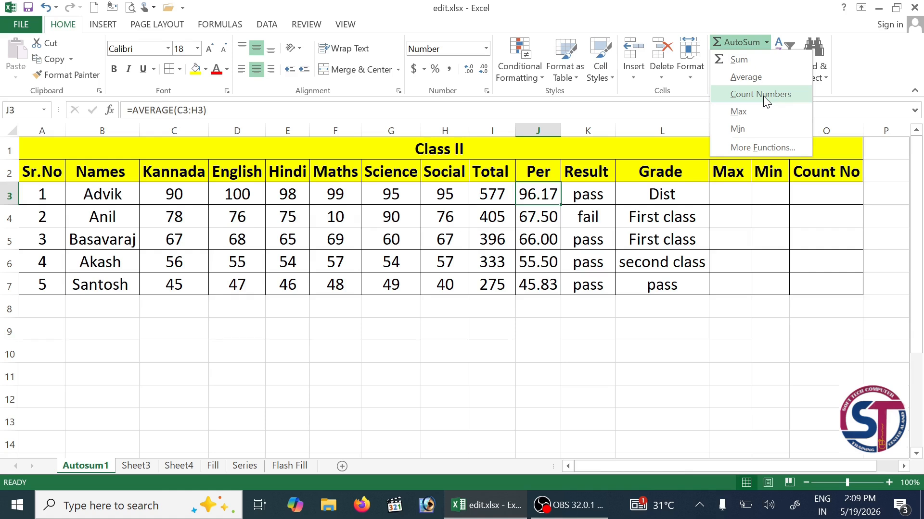
pyautogui.click(815, 195)
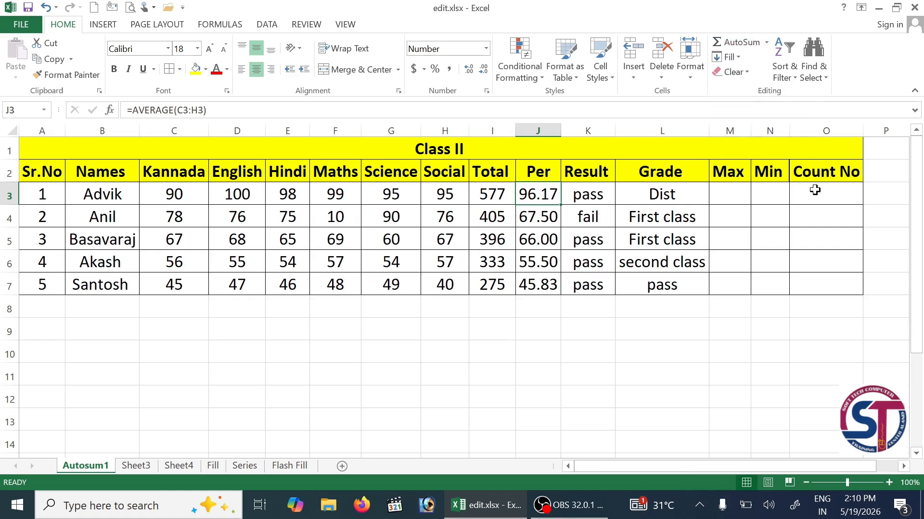
pyautogui.click(815, 191)
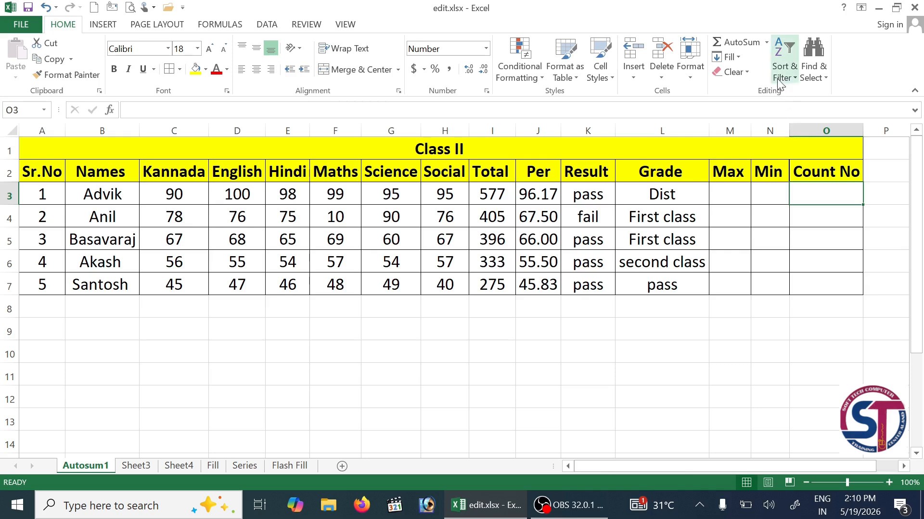
pyautogui.click(766, 42)
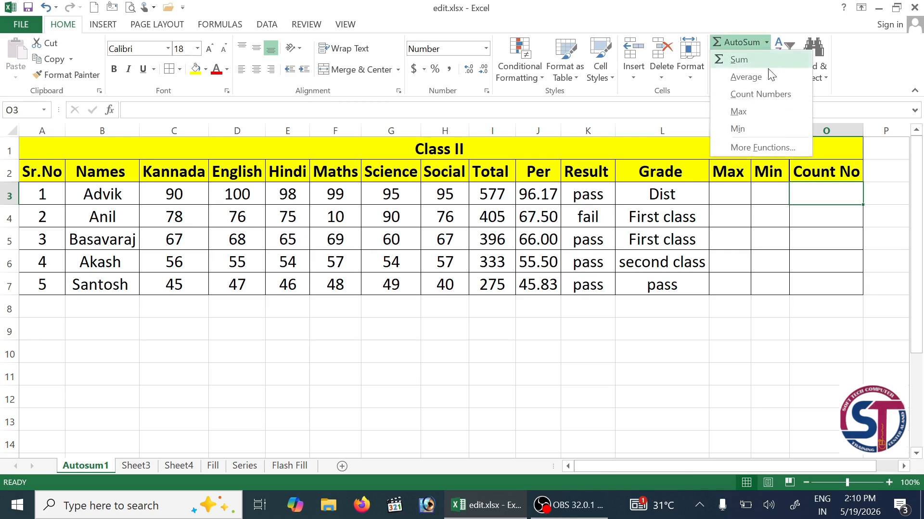
pyautogui.click(759, 94)
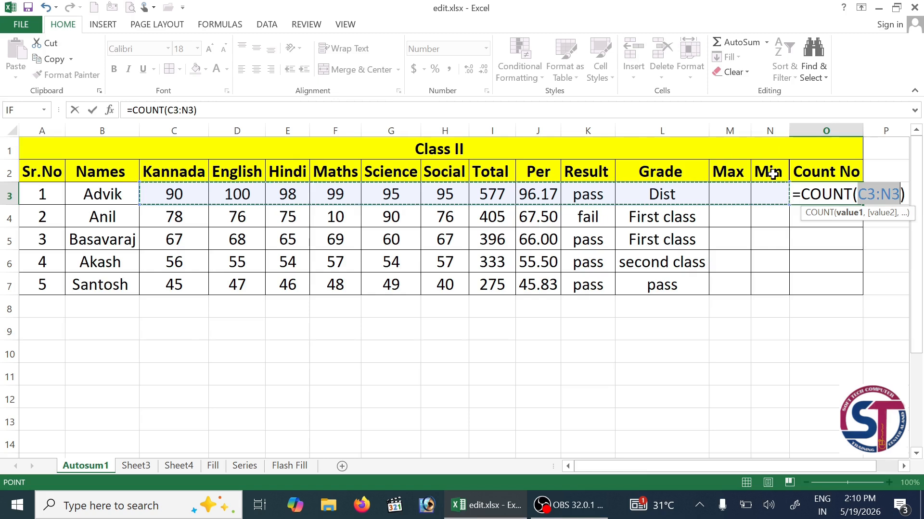
pyautogui.press('Return')
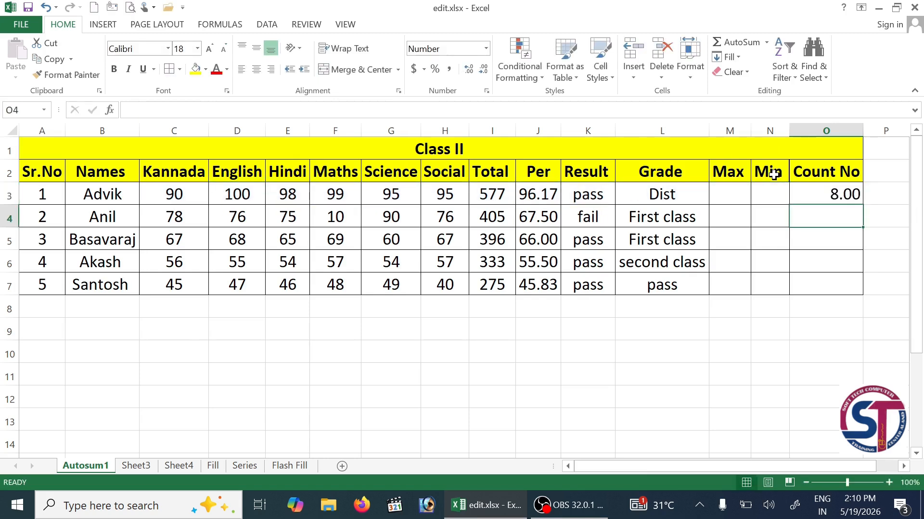
# - Remove decimals so the count shows 8, then copy it down to O7
pyautogui.click(813, 194)
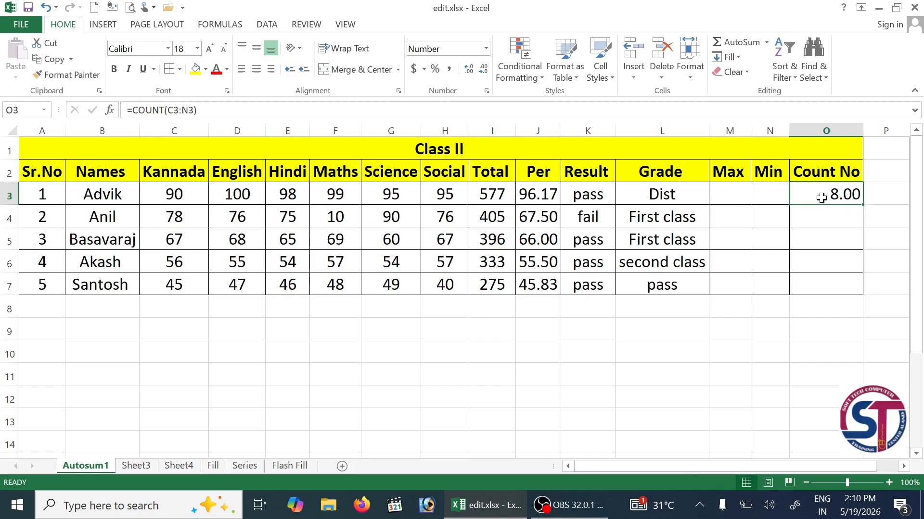
pyautogui.click(470, 70)
pyautogui.click(483, 71)
pyautogui.click(483, 71)
pyautogui.click(483, 70)
pyautogui.moveTo(865, 208); pyautogui.dragTo(862, 295)
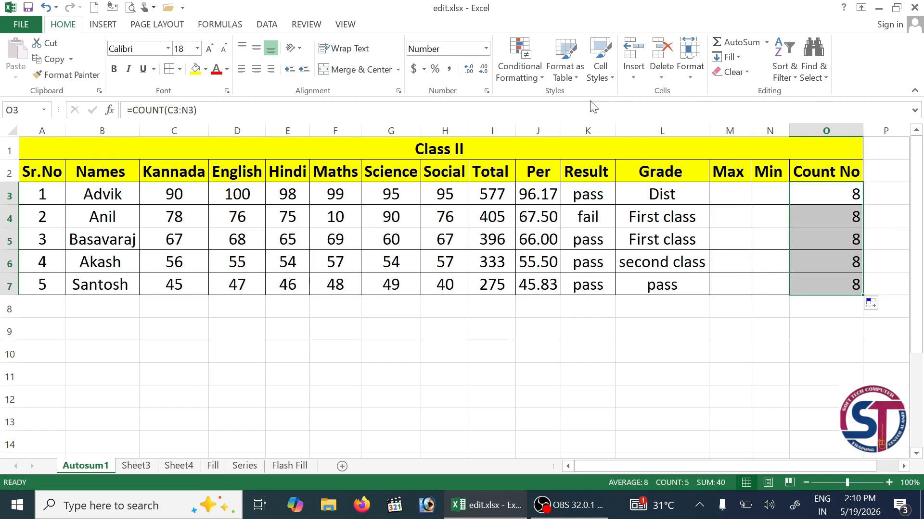
pyautogui.click(741, 194)
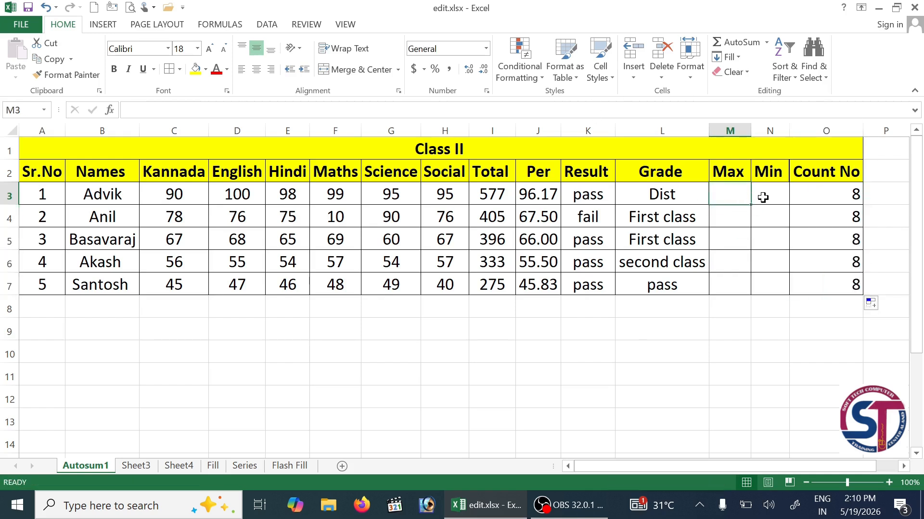
# - Enter =MAX(C3:H3) in M3 and fill it down to M7, giving 100, 90, 69, 57 and 49
pyautogui.click(766, 43)
pyautogui.click(762, 110)
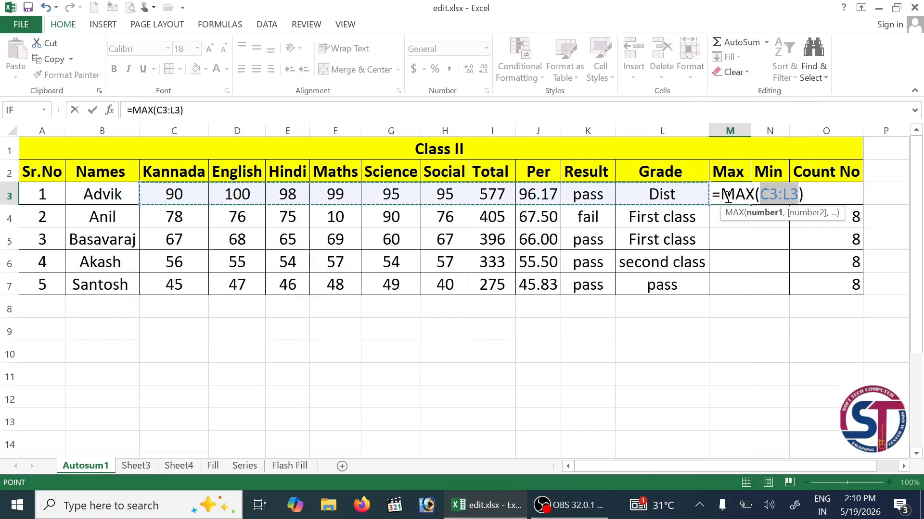
pyautogui.click(782, 195)
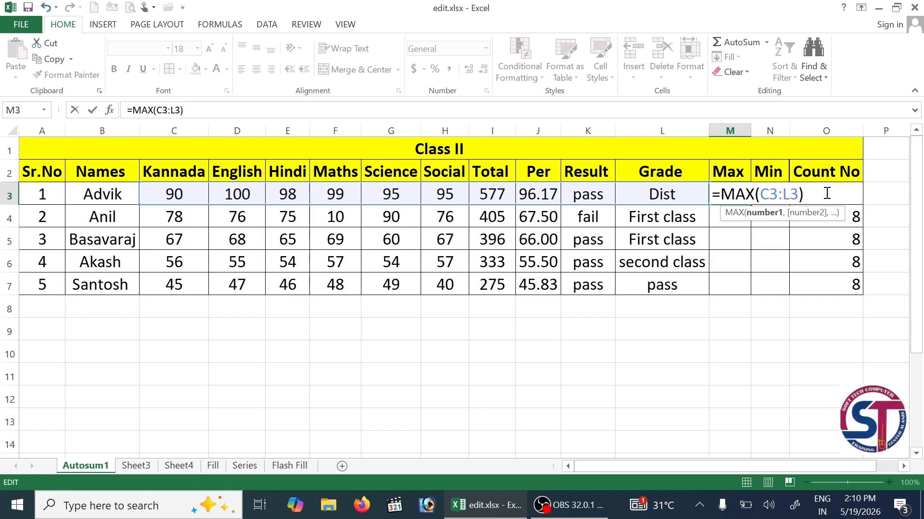
pyautogui.press('Delete')
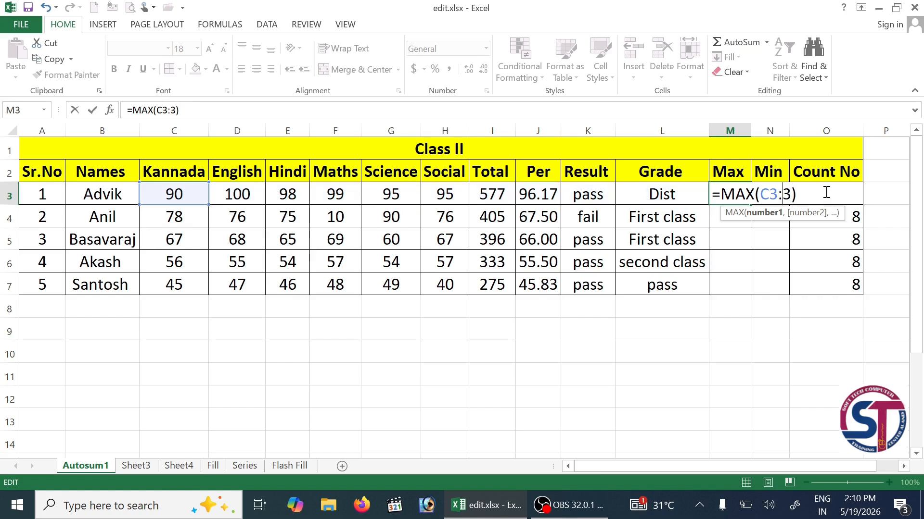
pyautogui.write('H')
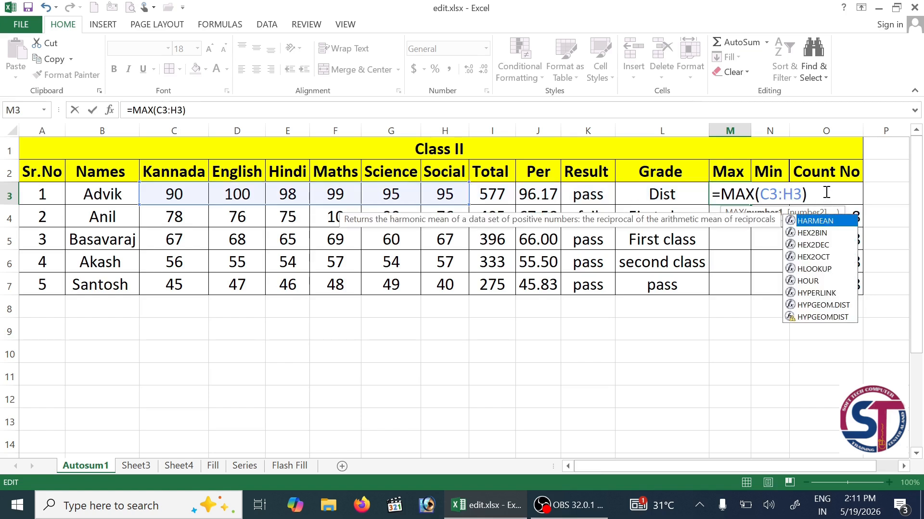
pyautogui.press('Escape')
pyautogui.press('Return')
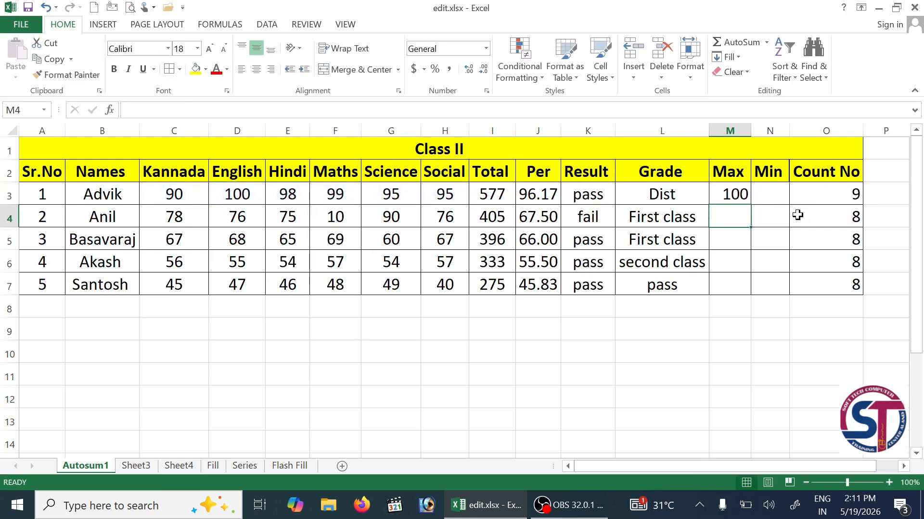
pyautogui.click(767, 197)
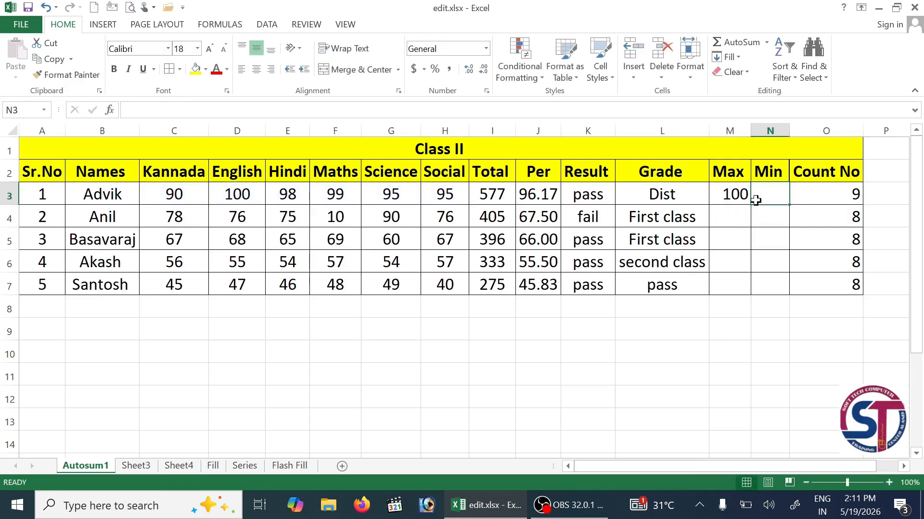
pyautogui.click(746, 200)
pyautogui.doubleClick(752, 206)
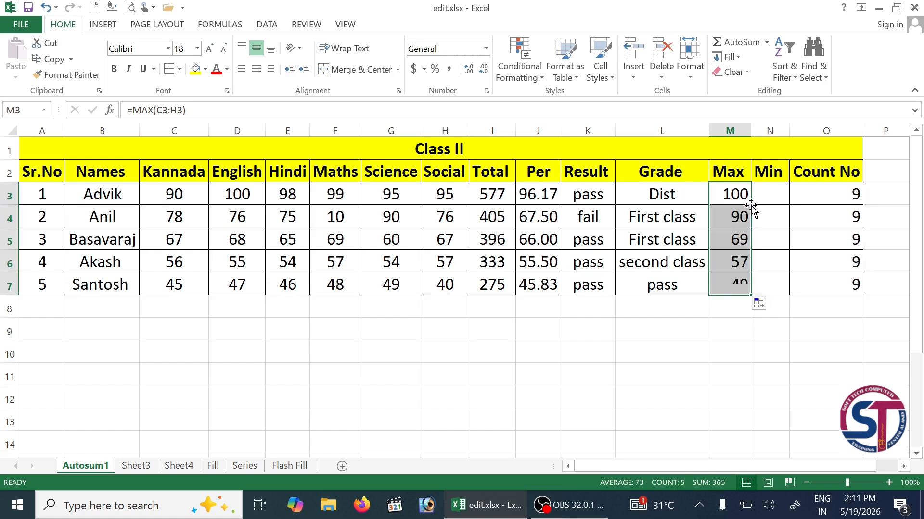
# - Fill N3:N7 with =MIN(C3:H3) (90, 10, 60, 54, 40), then clear the Total values I3:I7
pyautogui.click(767, 42)
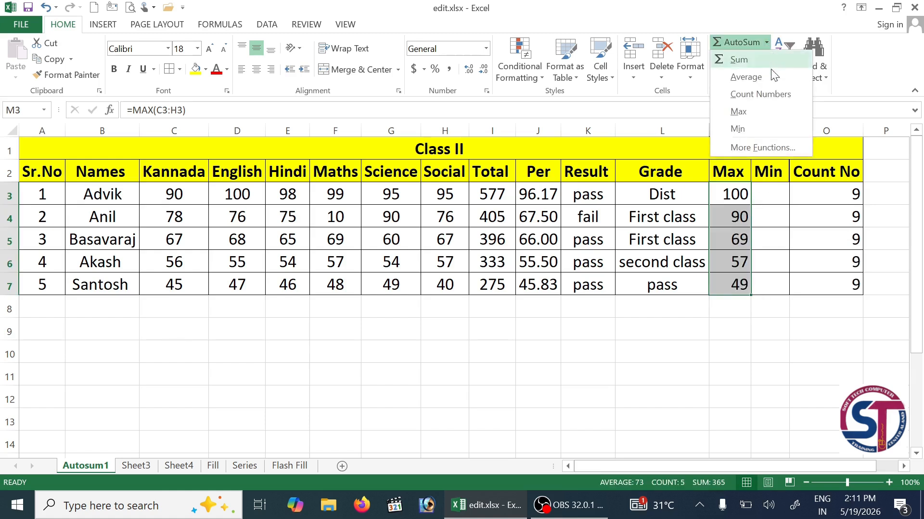
pyautogui.click(768, 125)
pyautogui.hotkey('ctrl', 'z')
pyautogui.click(770, 194)
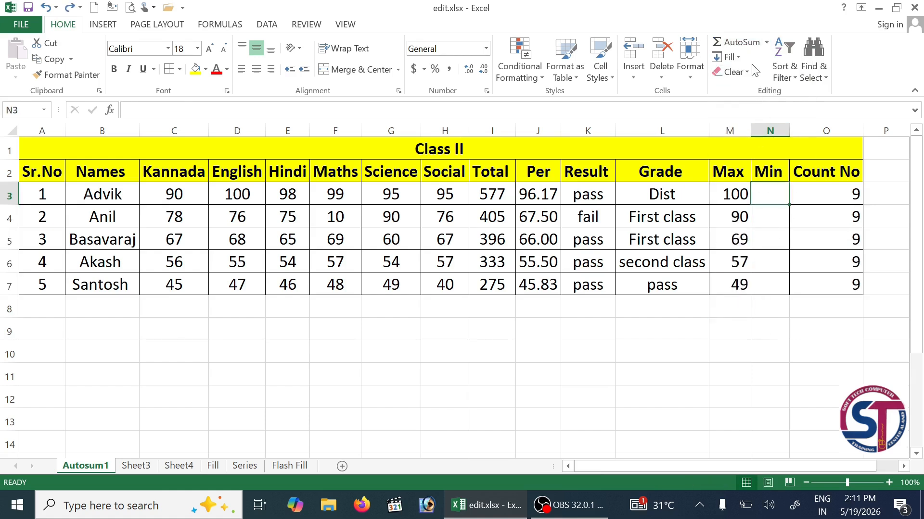
pyautogui.click(766, 42)
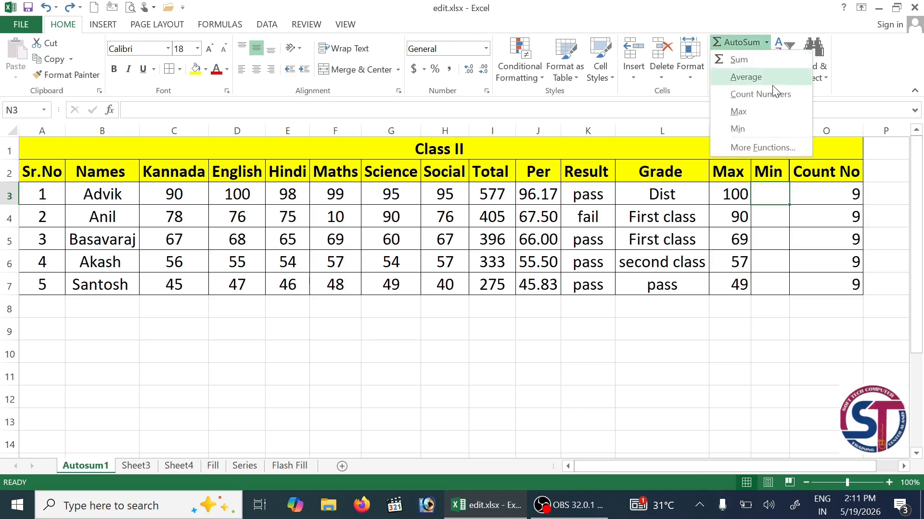
pyautogui.click(767, 129)
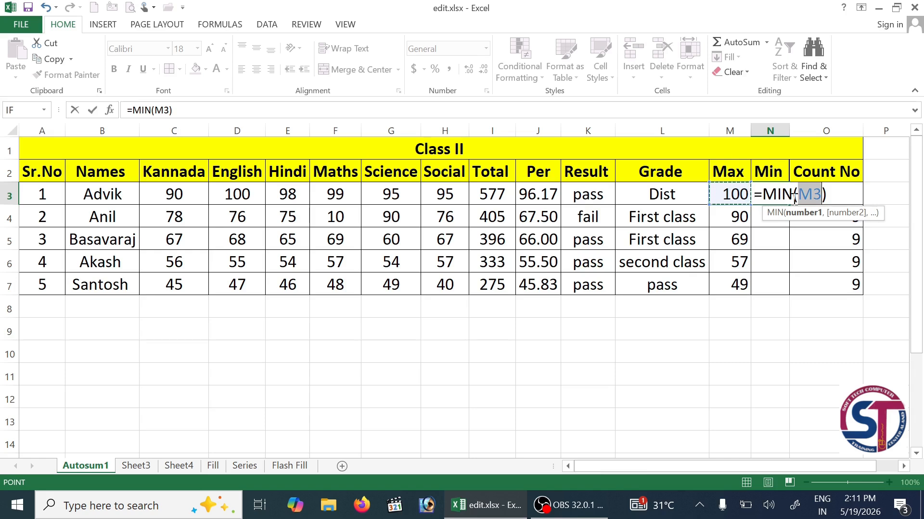
pyautogui.moveTo(161, 200); pyautogui.dragTo(438, 198)
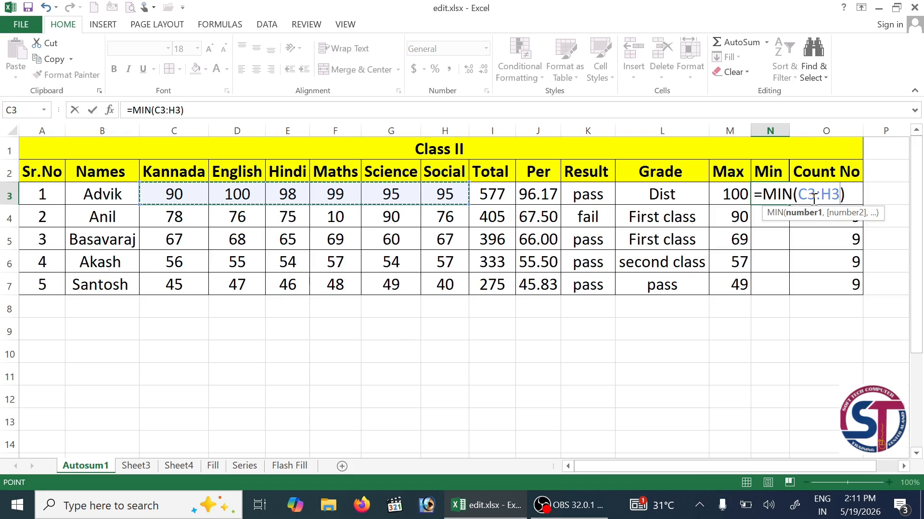
pyautogui.press('Return')
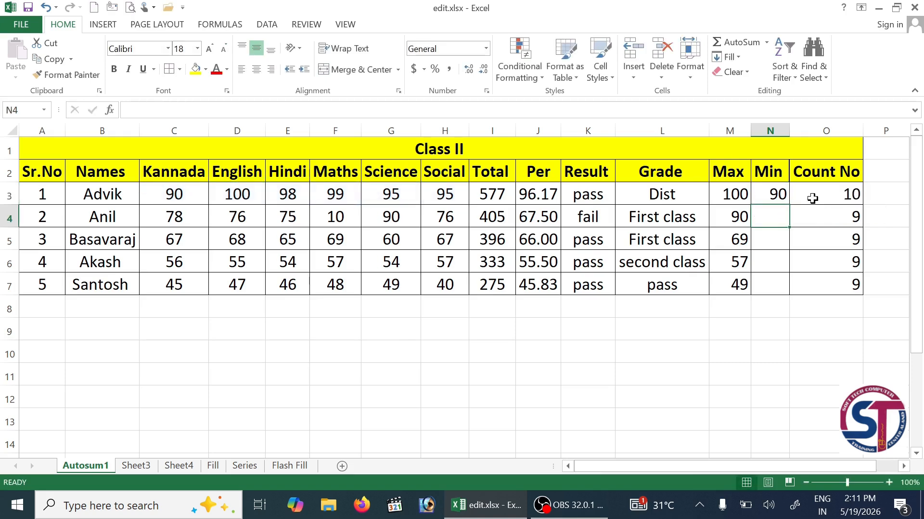
pyautogui.click(776, 197)
pyautogui.moveTo(792, 207); pyautogui.dragTo(788, 288)
pyautogui.moveTo(501, 195); pyautogui.dragTo(503, 283)
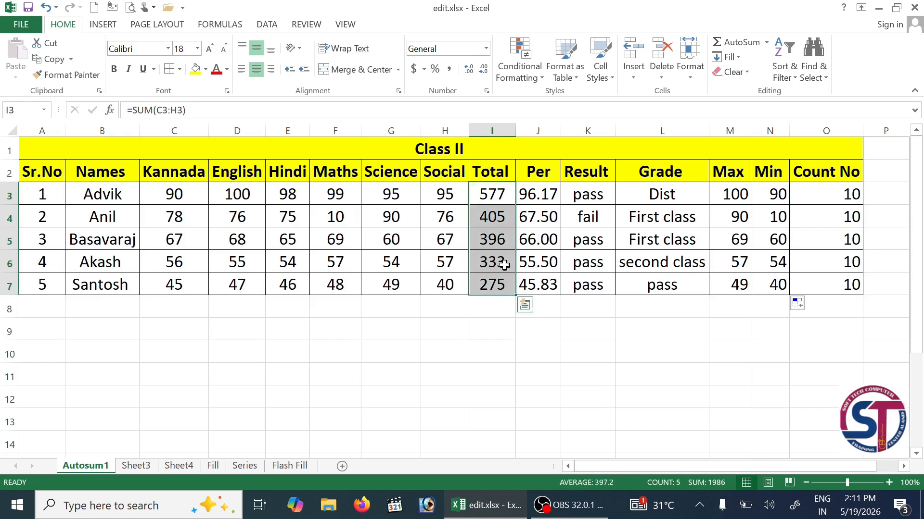
pyautogui.press('Delete')
# - Delete the Total heading in I2 and try a COUNT formula in I3, then clear it
pyautogui.click(496, 173)
pyautogui.press('Delete')
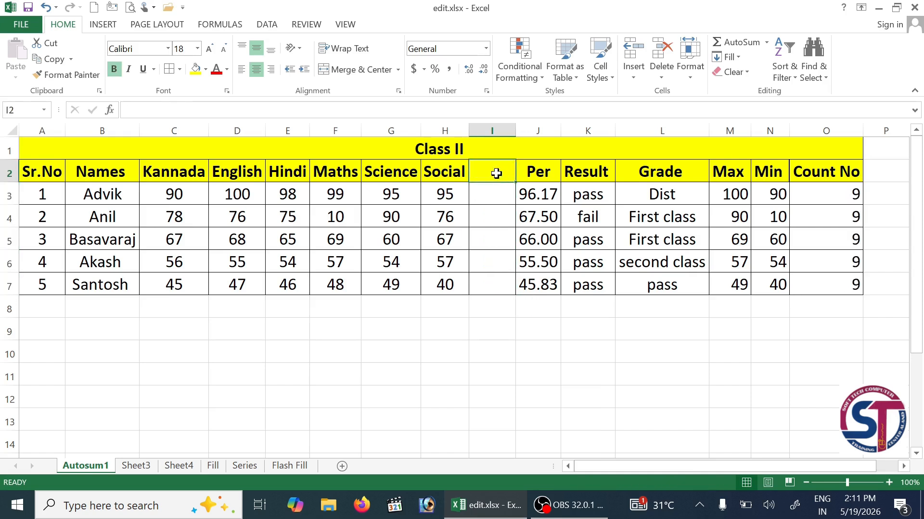
pyautogui.click(499, 196)
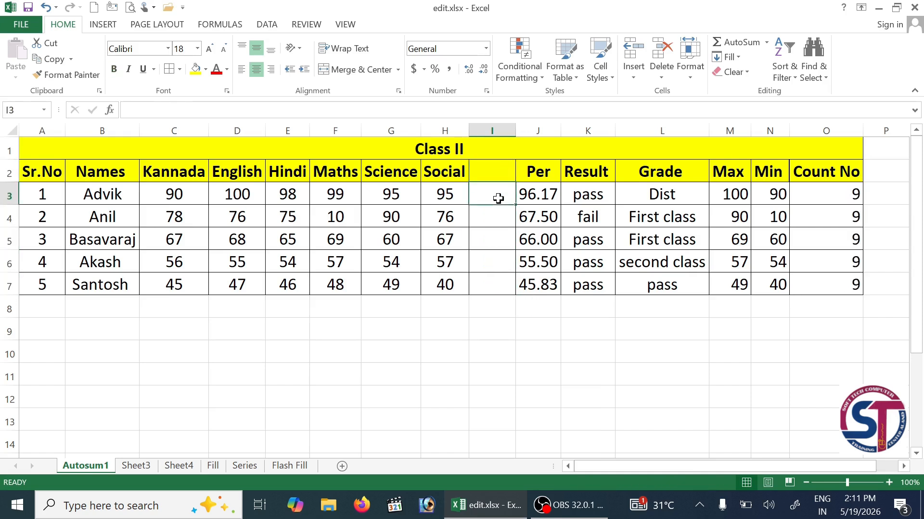
pyautogui.click(766, 43)
pyautogui.click(754, 94)
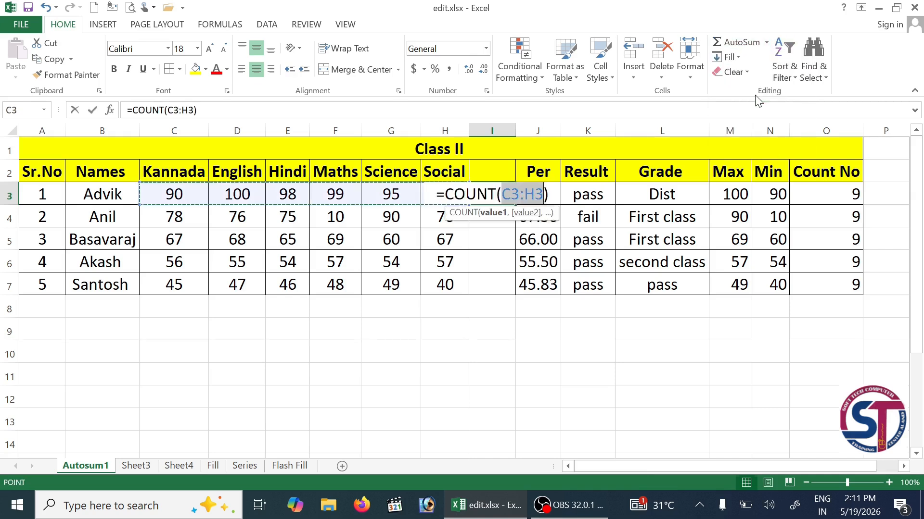
pyautogui.press('Return')
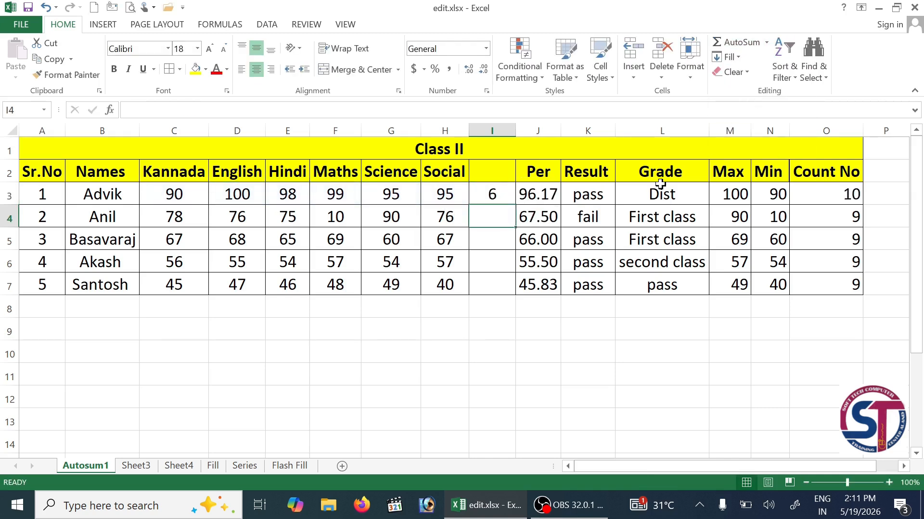
pyautogui.click(479, 194)
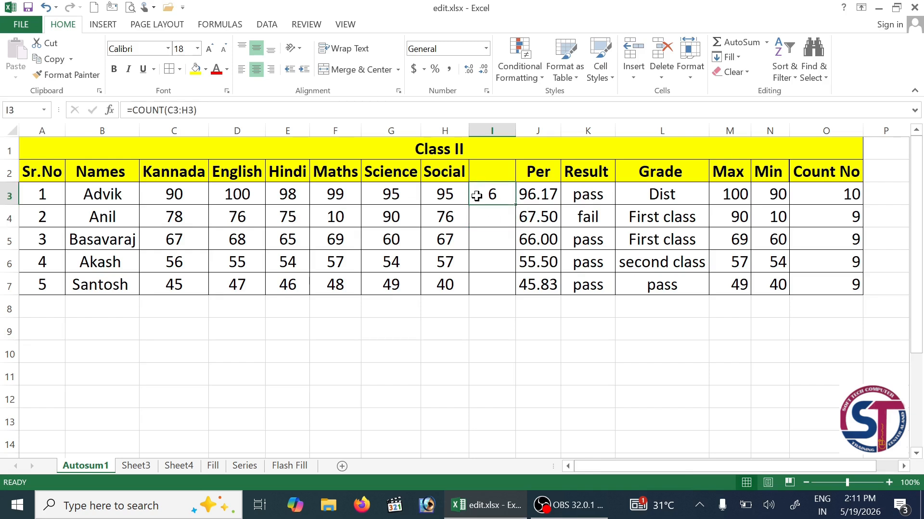
pyautogui.press('Delete')
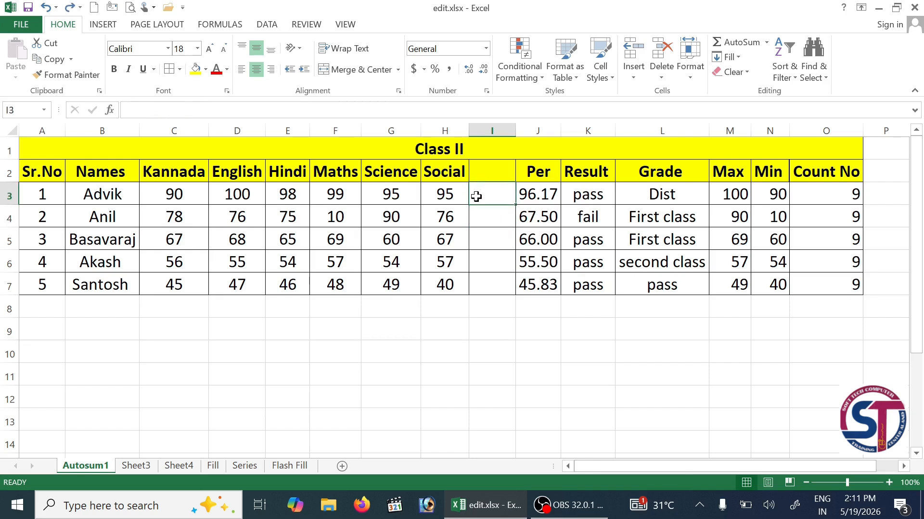
# - Try MAX and MIN in I3, then redo to refill Total with =SUM(C3:H3) row sums
pyautogui.click(766, 42)
pyautogui.click(758, 112)
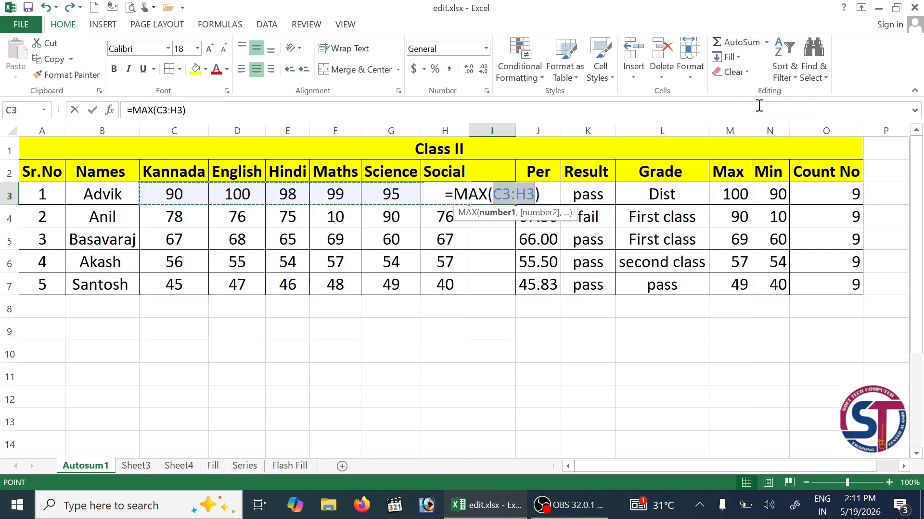
pyautogui.press('Return')
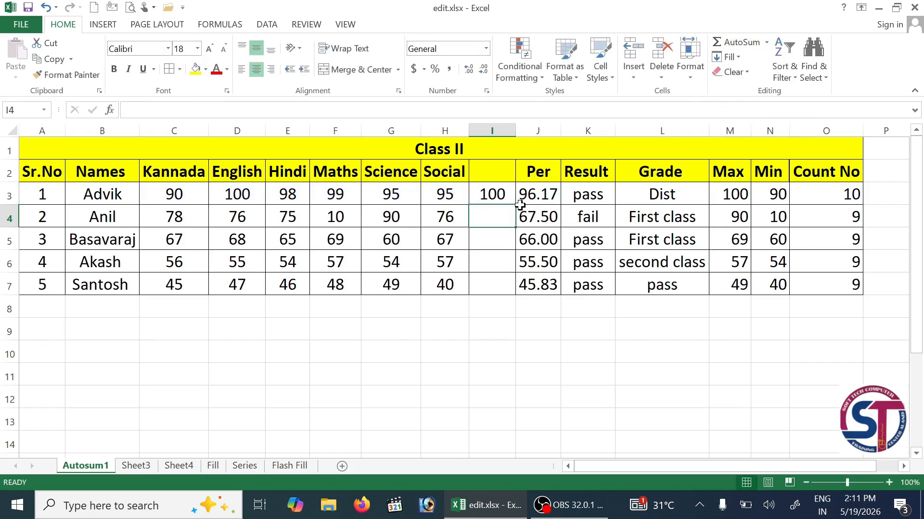
pyautogui.hotkey('ctrl', 'z')
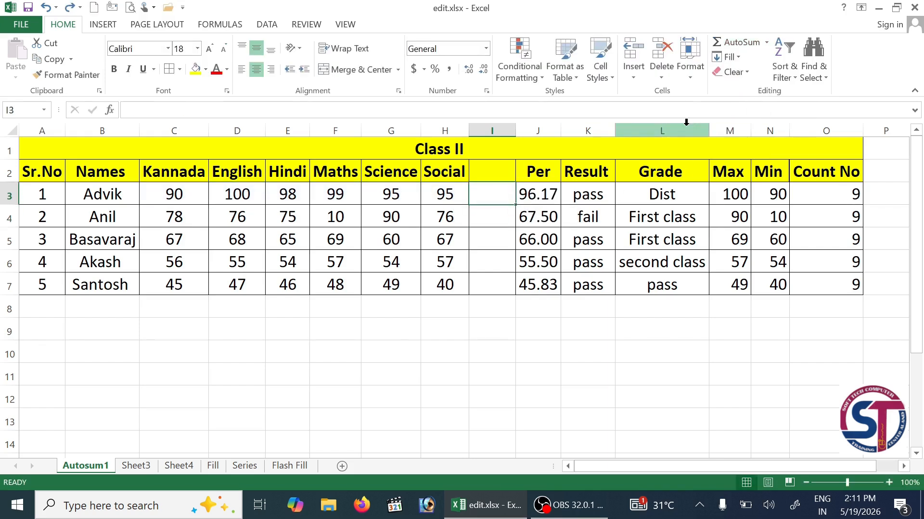
pyautogui.click(766, 42)
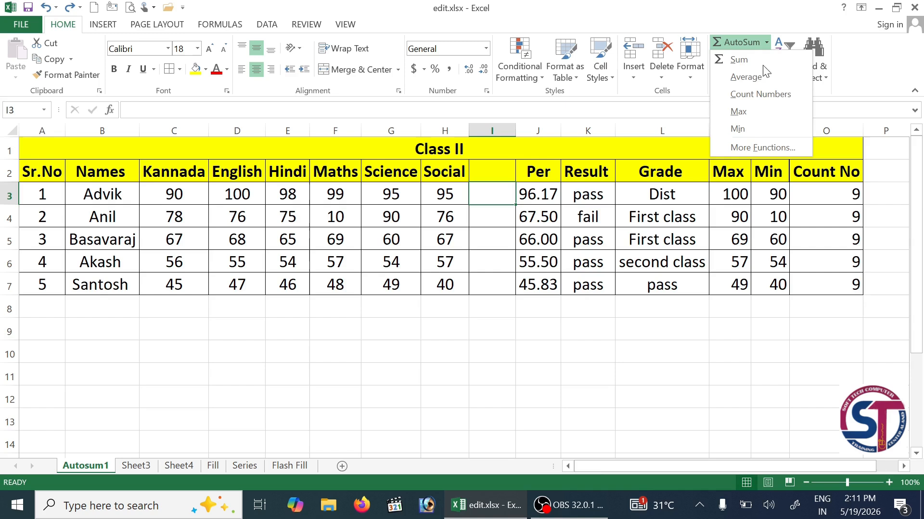
pyautogui.click(763, 128)
pyautogui.press('Return')
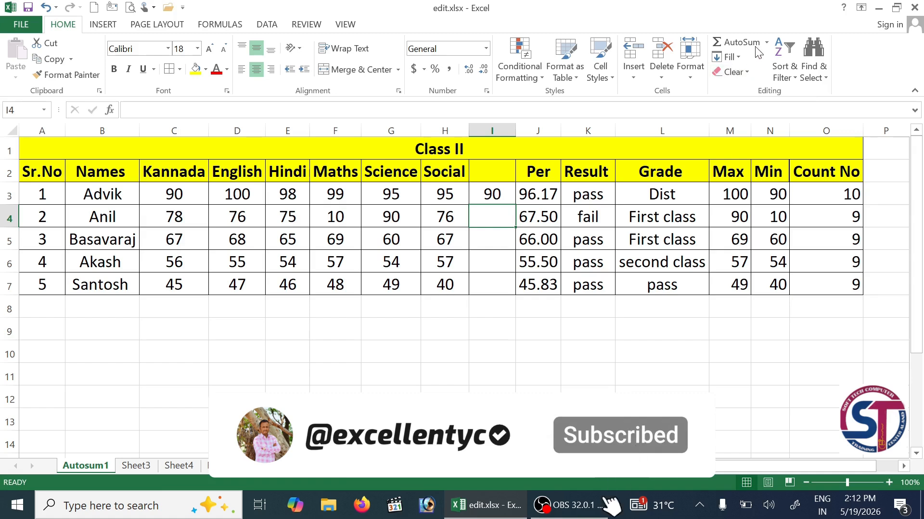
pyautogui.click(774, 45)
pyautogui.click(766, 41)
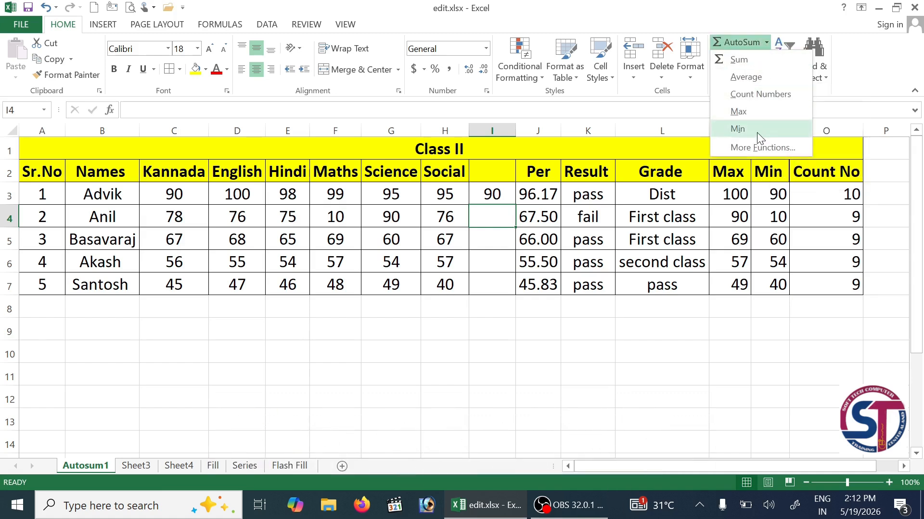
pyautogui.press('Escape')
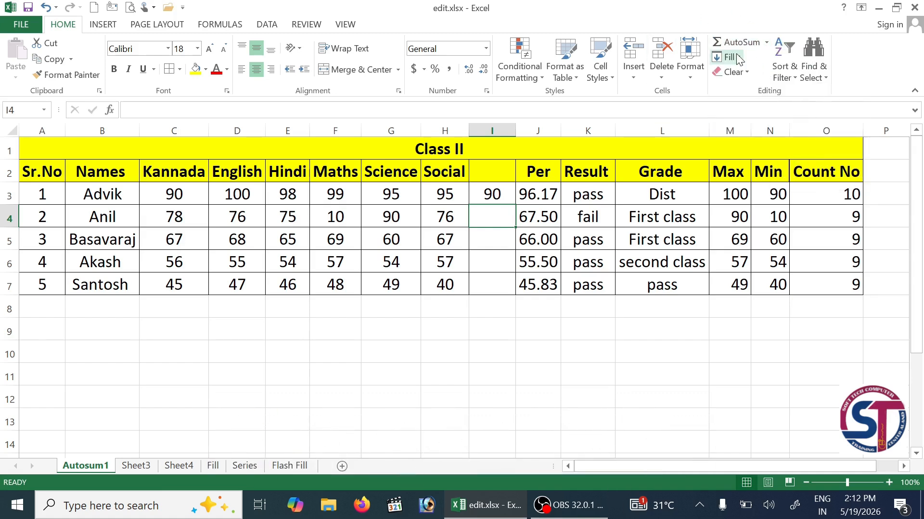
pyautogui.hotkey('ctrl', 'y')
pyautogui.hotkey('ctrl', 'y')
pyautogui.hotkey('ctrl', 'y')
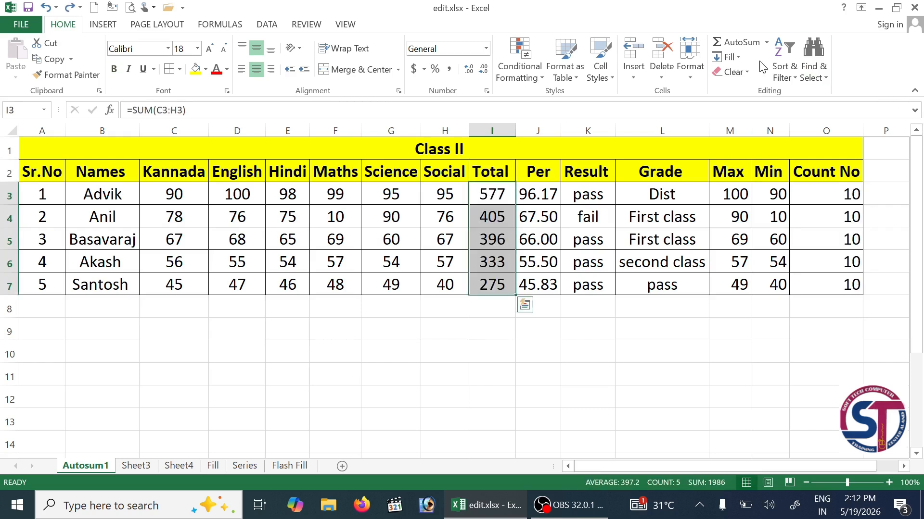
# - Switch to the Fill sheet and look over the Advik, Sachin and Santosh cells
pyautogui.click(766, 42)
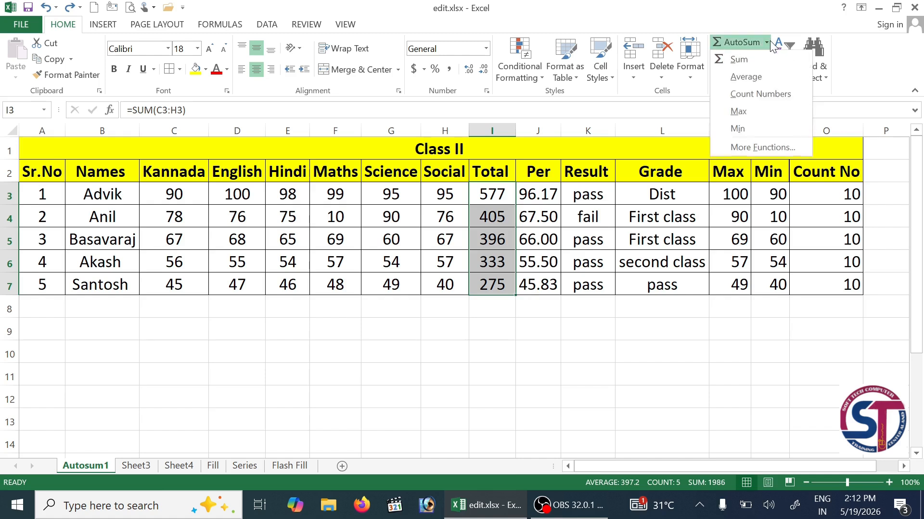
pyautogui.press('Escape')
pyautogui.click(727, 56)
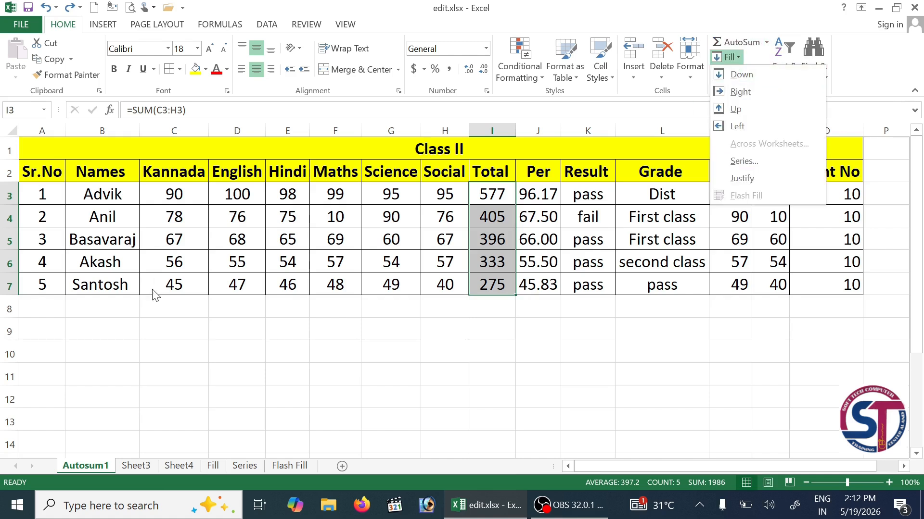
pyautogui.click(216, 470)
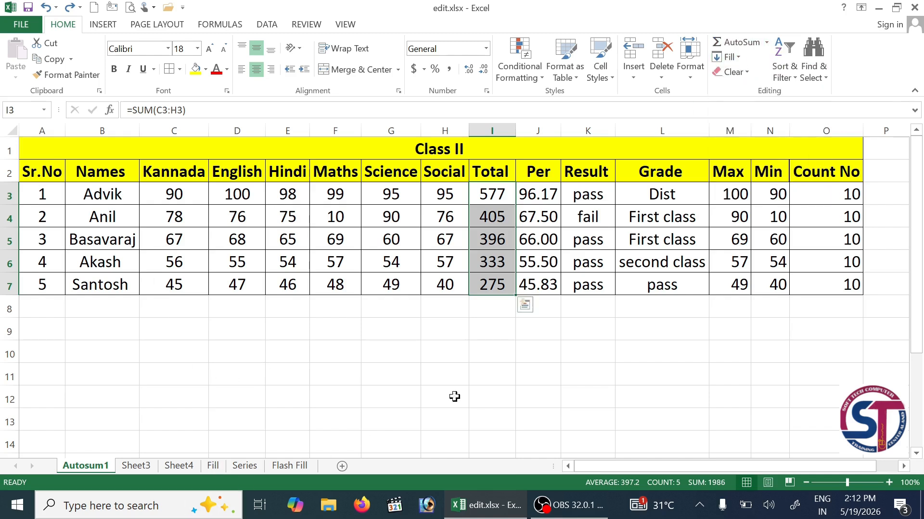
pyautogui.click(212, 465)
pyautogui.click(177, 200)
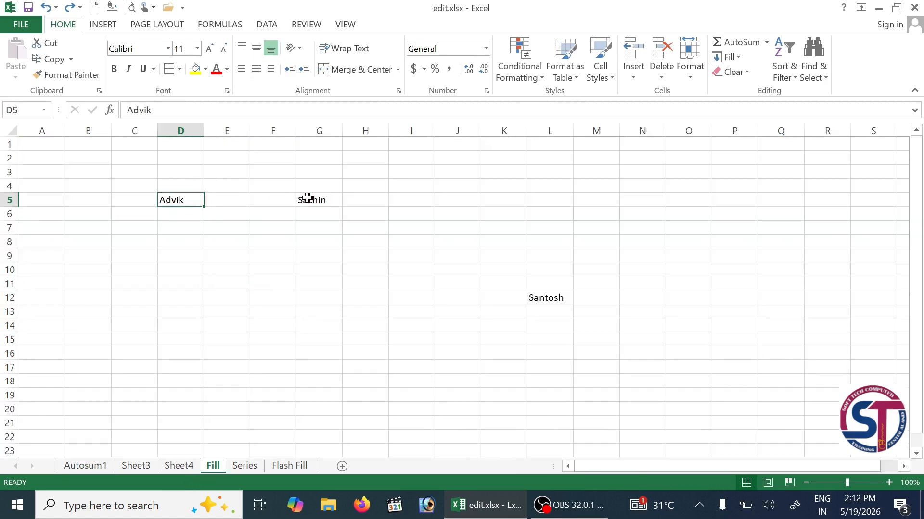
pyautogui.click(308, 198)
pyautogui.click(552, 298)
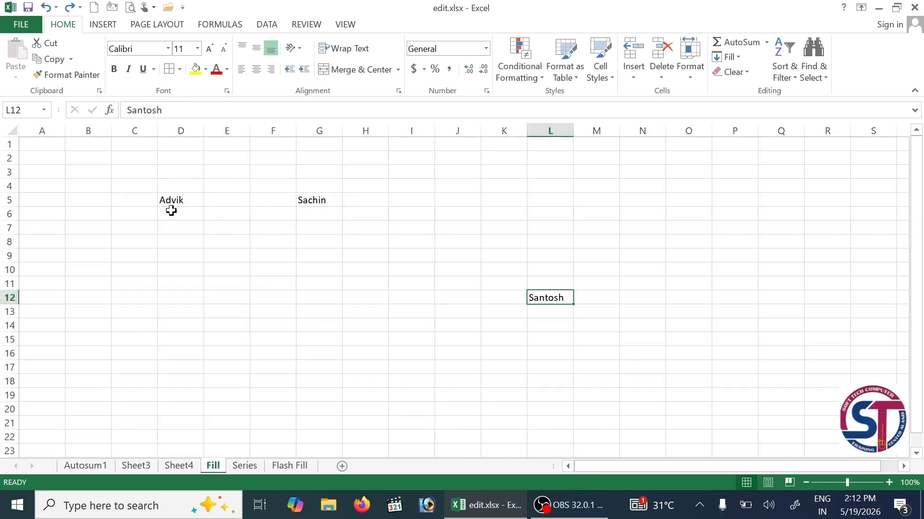
# - Copy Advik down column D from D5 to D14 with Fill Down
pyautogui.moveTo(182, 200); pyautogui.dragTo(186, 319)
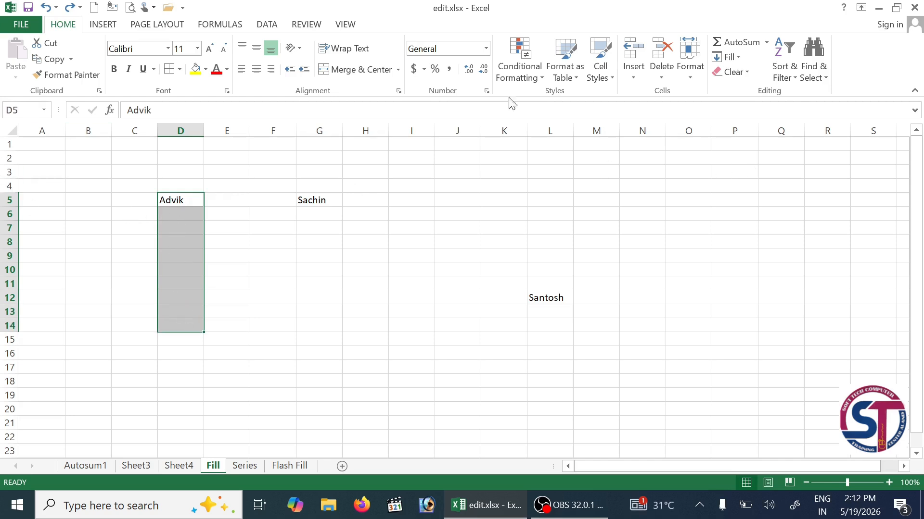
pyautogui.click(739, 58)
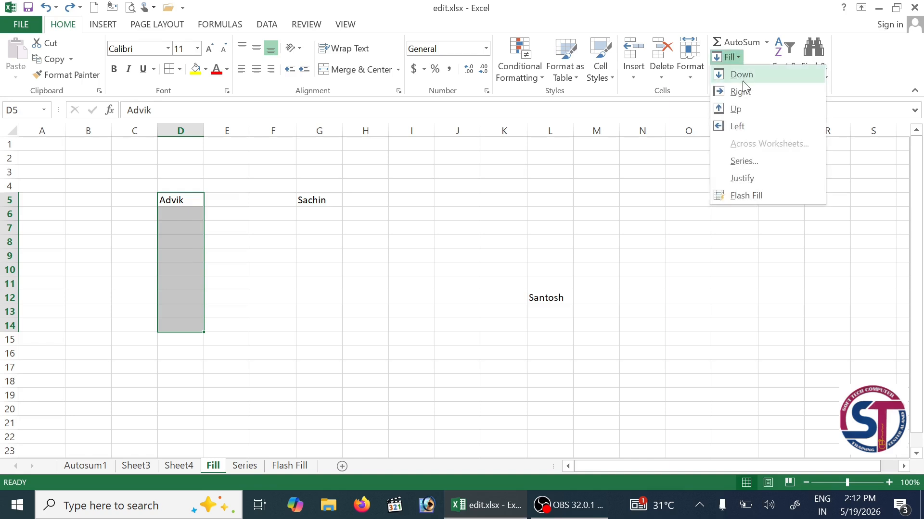
pyautogui.click(744, 77)
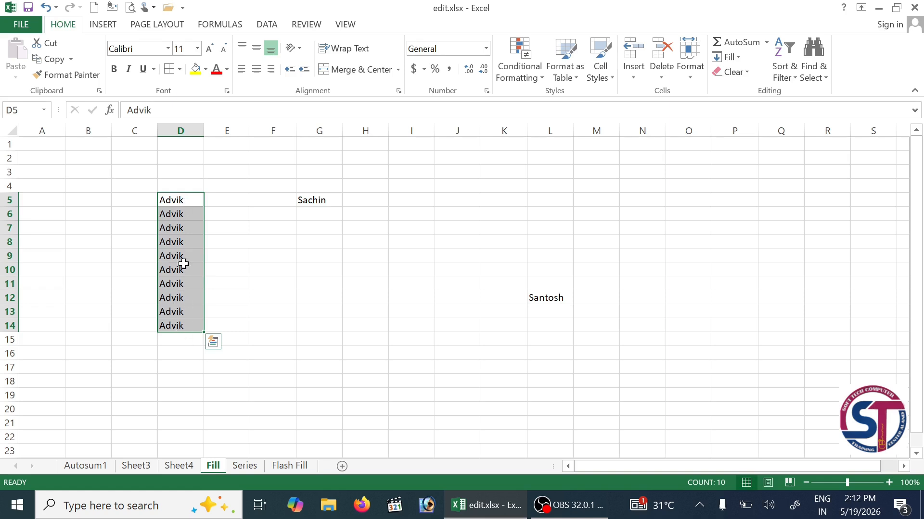
pyautogui.moveTo(312, 199); pyautogui.dragTo(365, 200)
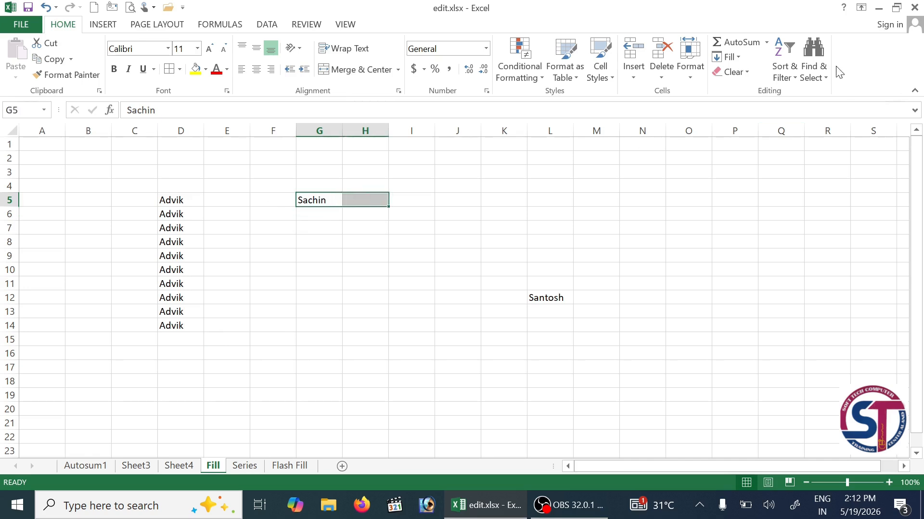
# - Copy Sachin rightward across G5:N5 with Fill Right
pyautogui.click(733, 57)
pyautogui.click(320, 201)
pyautogui.moveTo(315, 200); pyautogui.dragTo(642, 196)
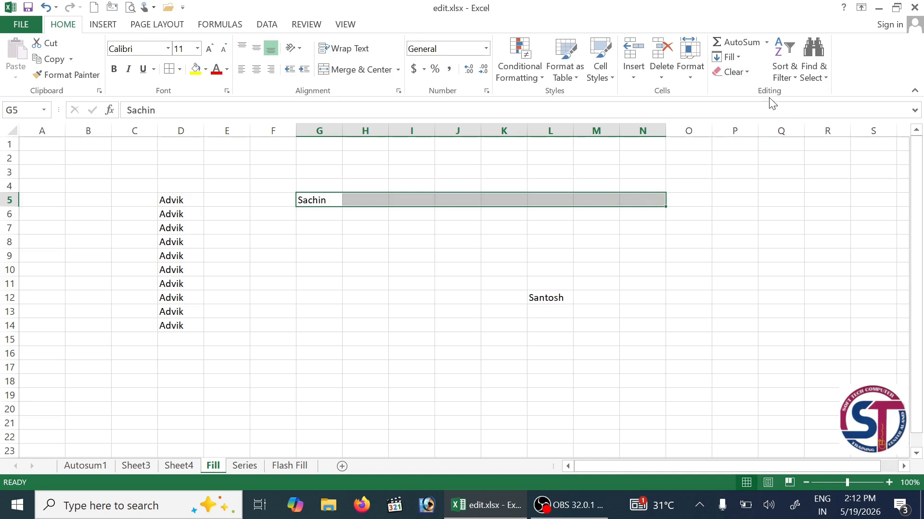
pyautogui.click(730, 57)
pyautogui.click(740, 92)
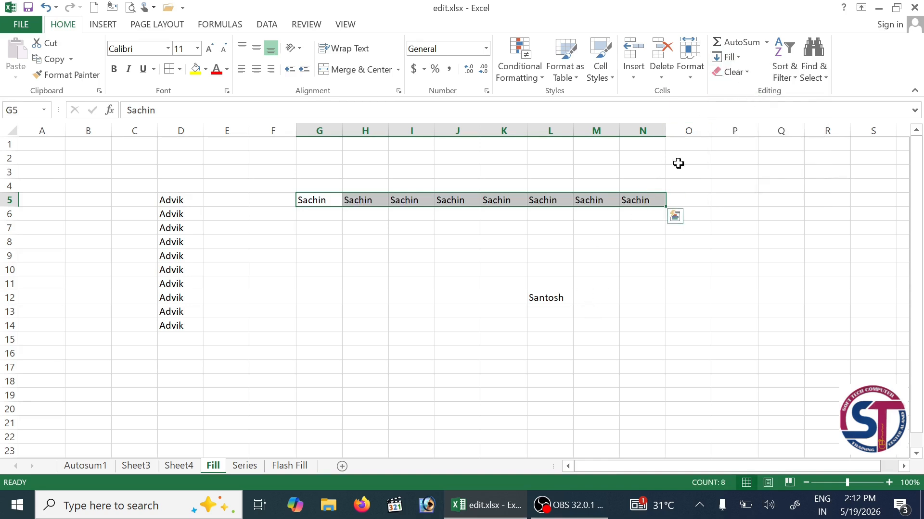
# - Copy Santosh from L12 upward into L7:L11 with Fill Up
pyautogui.click(727, 57)
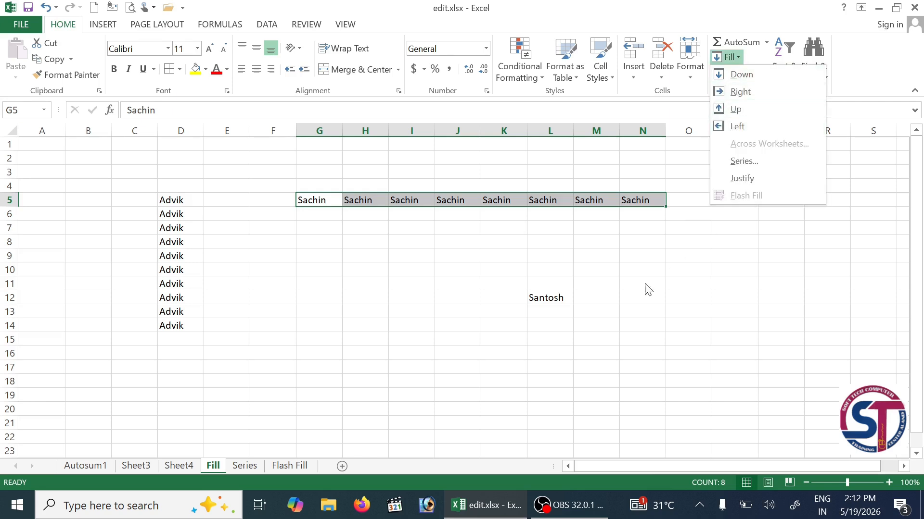
pyautogui.click(561, 302)
pyautogui.click(553, 299)
pyautogui.moveTo(554, 299); pyautogui.dragTo(557, 226)
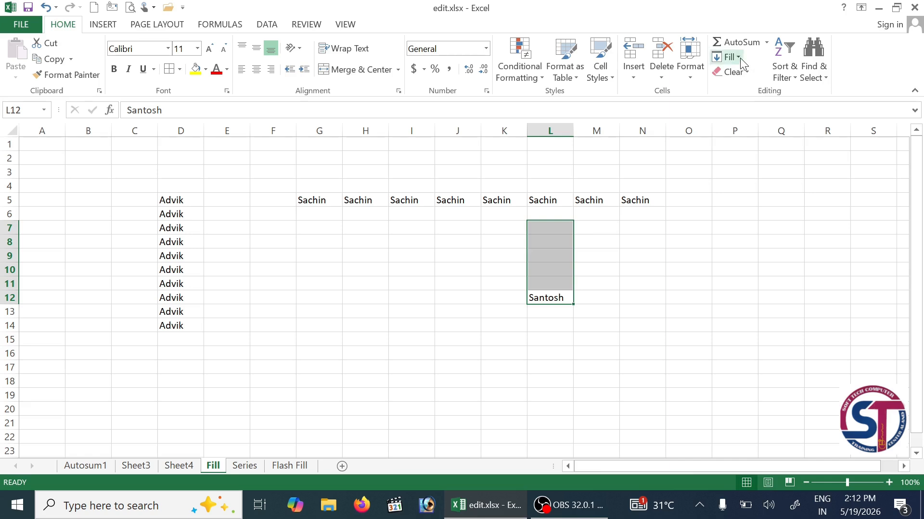
pyautogui.click(740, 58)
pyautogui.click(753, 110)
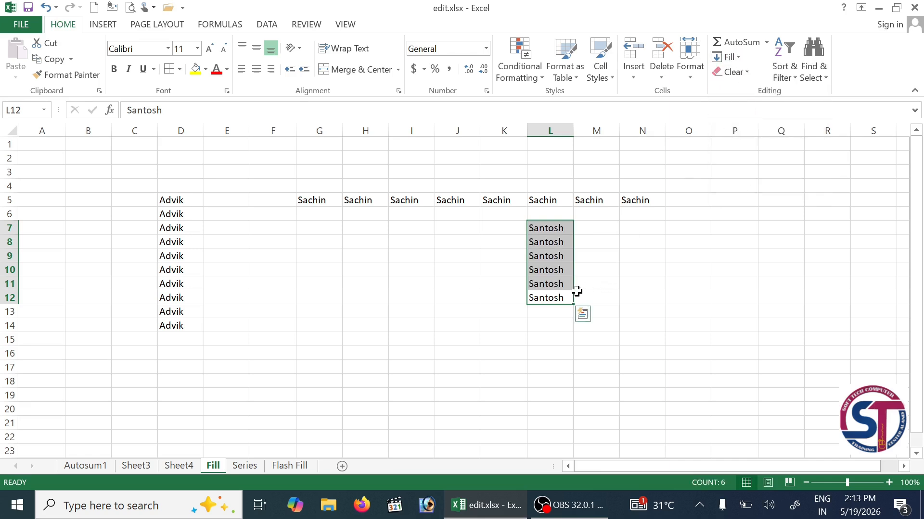
pyautogui.click(635, 270)
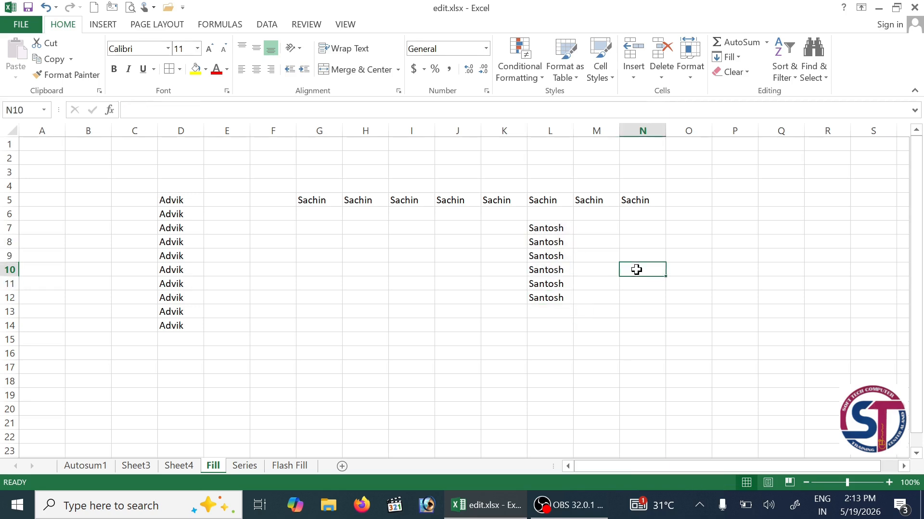
pyautogui.click(734, 259)
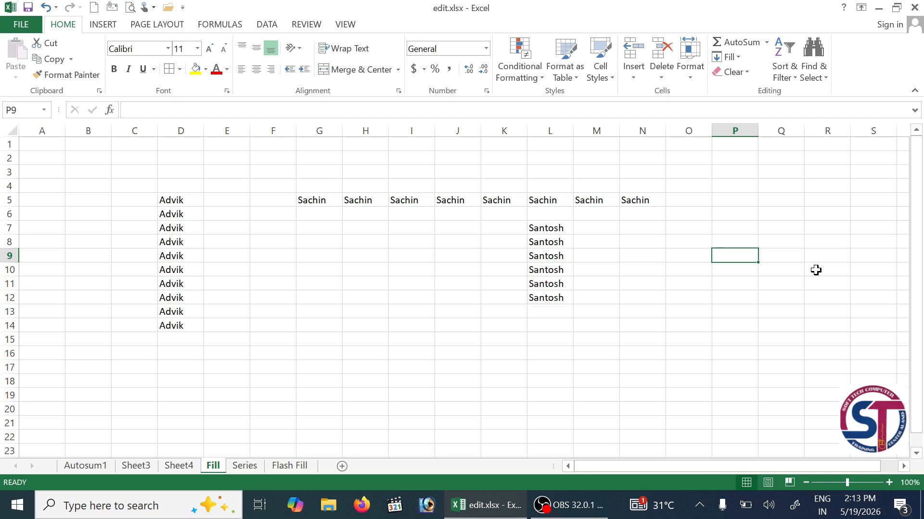
# - Enter 100 in P9 and fill it leftward across M9:O9
pyautogui.write('100')
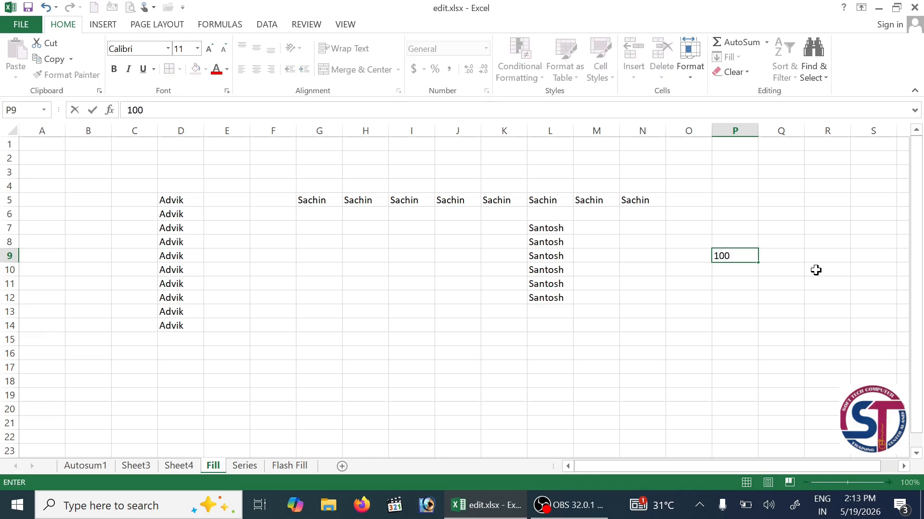
pyautogui.press('Return')
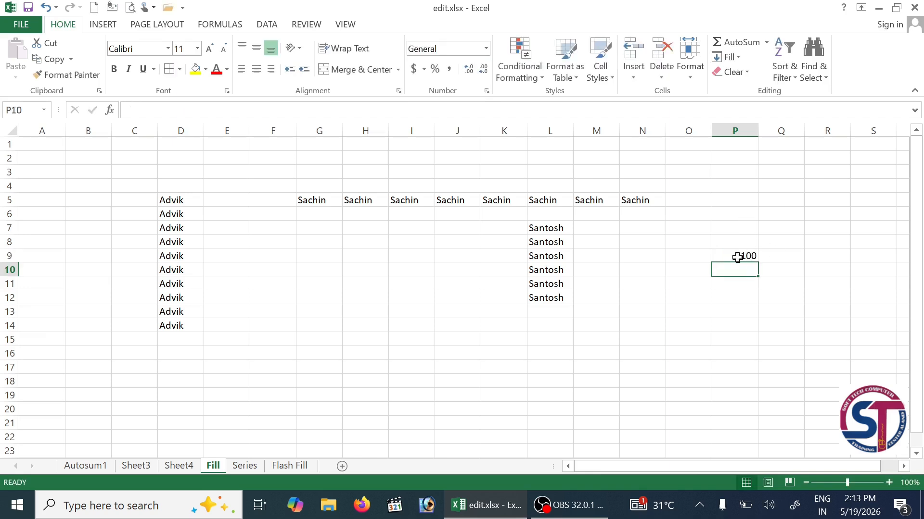
pyautogui.moveTo(737, 256); pyautogui.dragTo(733, 356)
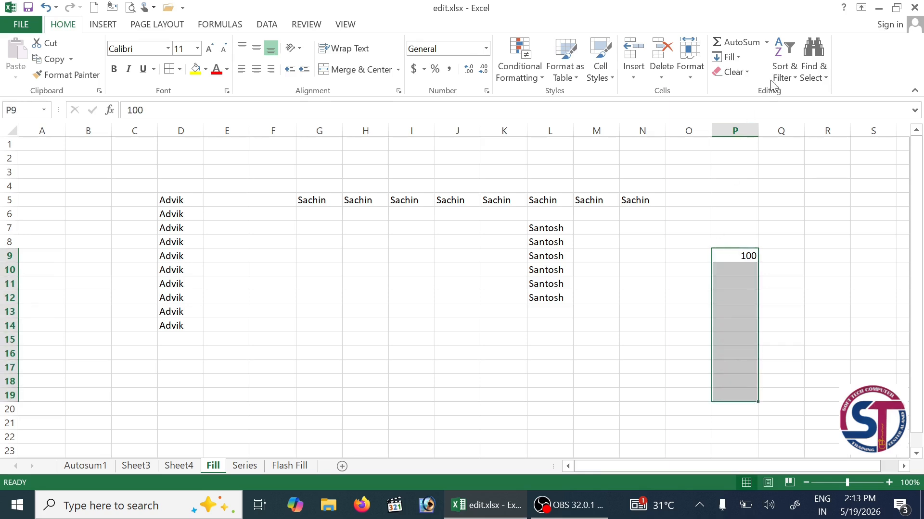
pyautogui.click(744, 58)
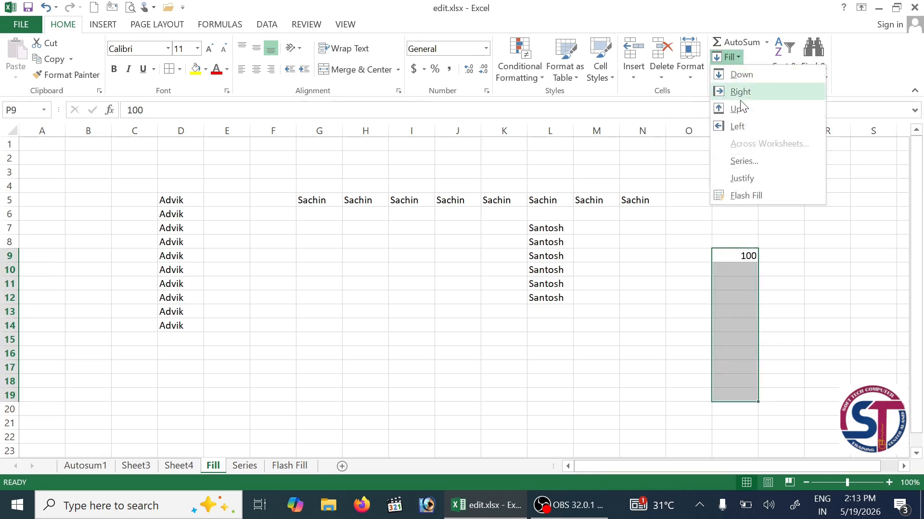
pyautogui.click(727, 260)
pyautogui.moveTo(734, 256); pyautogui.dragTo(601, 255)
pyautogui.click(743, 57)
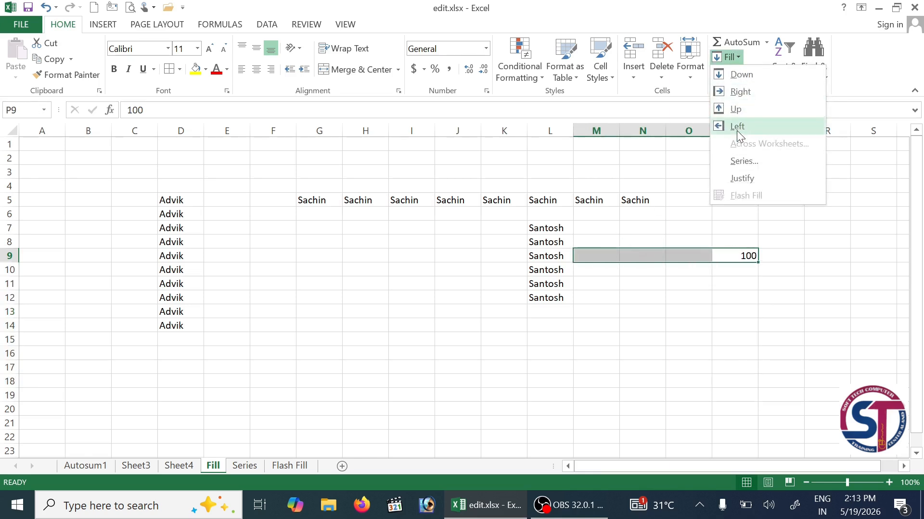
pyautogui.click(737, 126)
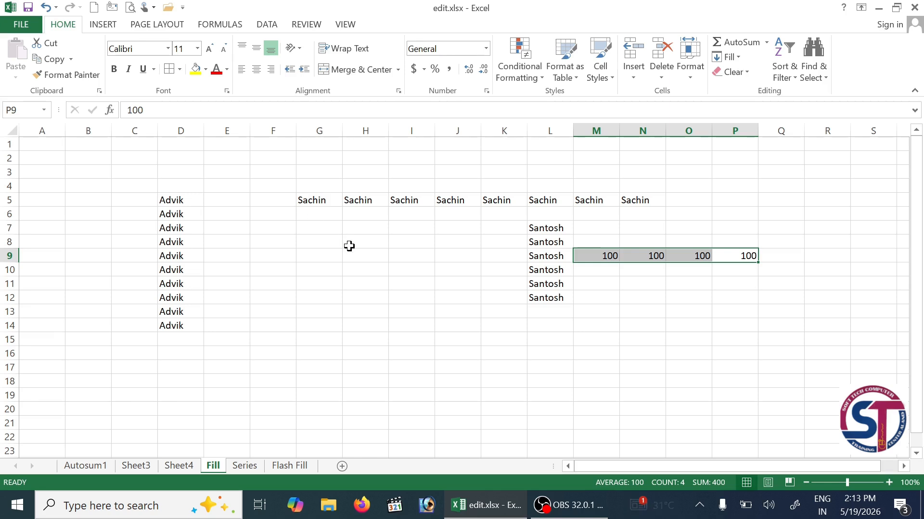
pyautogui.click(737, 57)
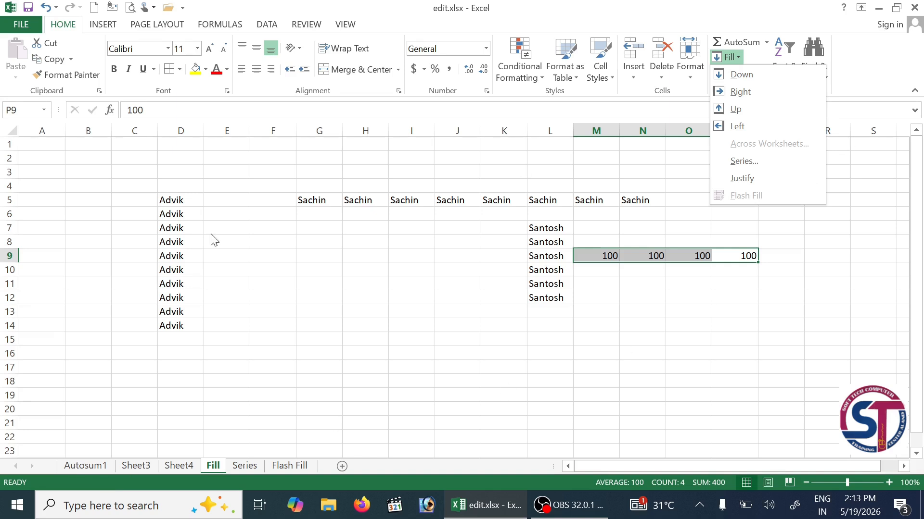
pyautogui.click(100, 469)
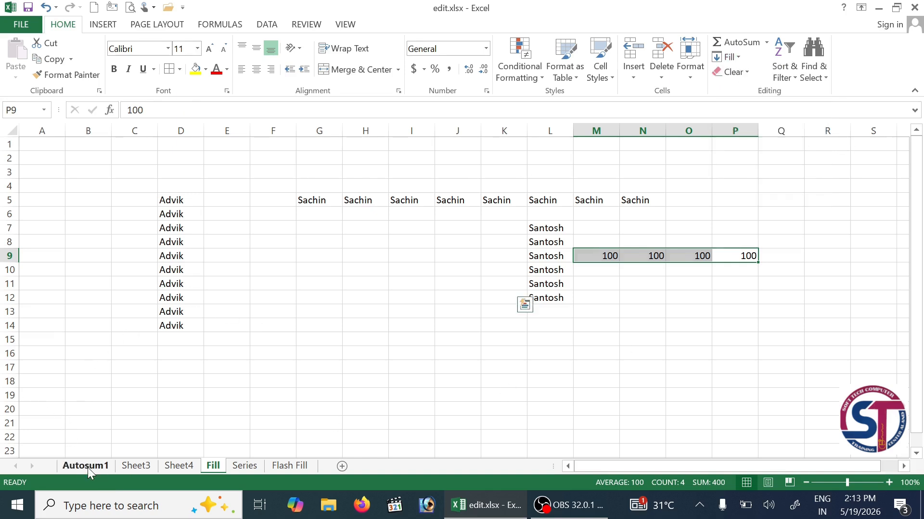
pyautogui.click(87, 467)
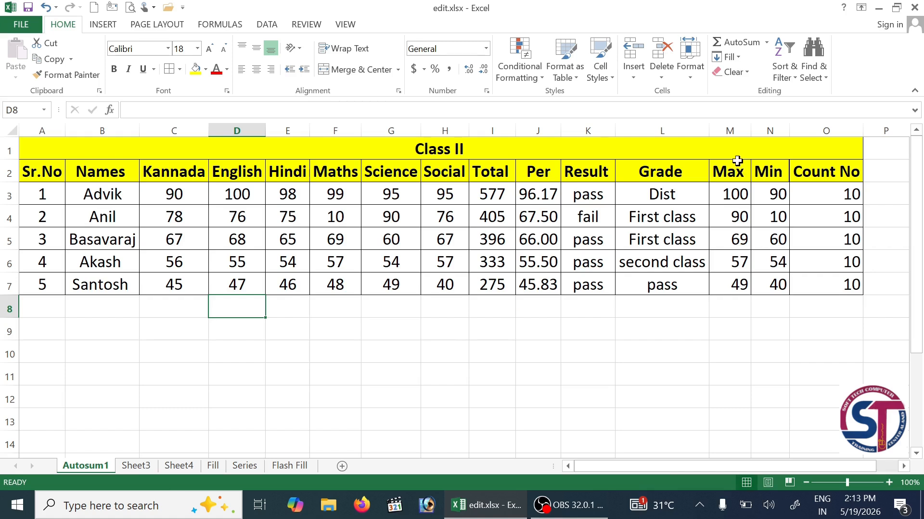
# - Delete the Count No column O from the Class II table on Autosum1
pyautogui.click(463, 152)
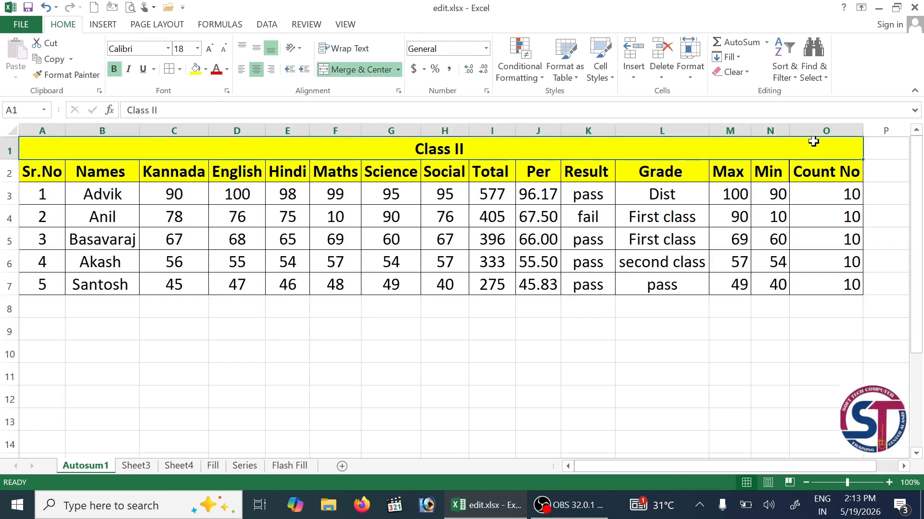
pyautogui.click(822, 132)
pyautogui.rightClick(818, 135)
pyautogui.click(848, 253)
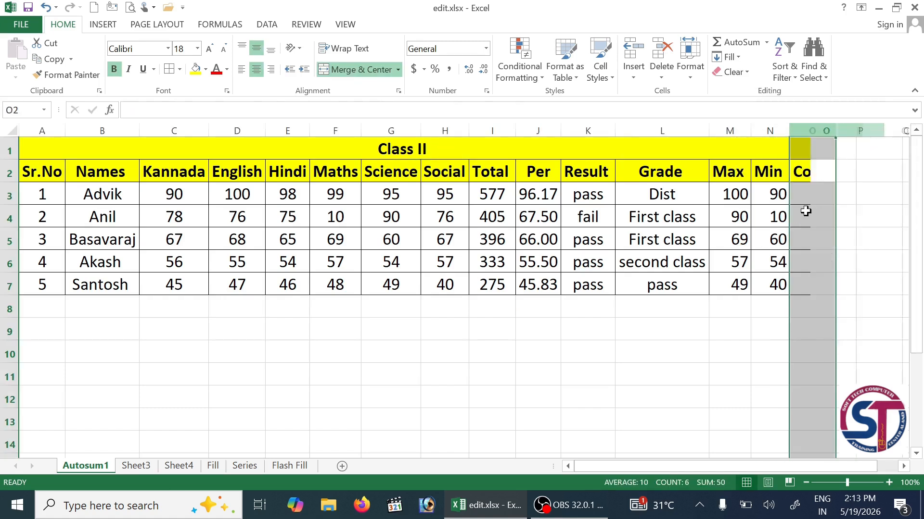
pyautogui.click(662, 217)
pyautogui.click(416, 152)
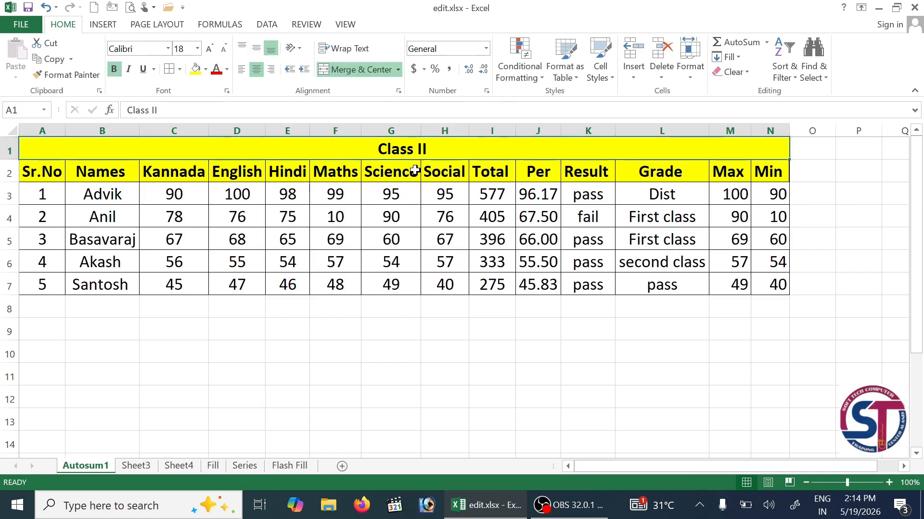
# - Select the Class II table A1:N7 on Autosum1 and group Sheet3 and Sheet4 with it
pyautogui.click(136, 465)
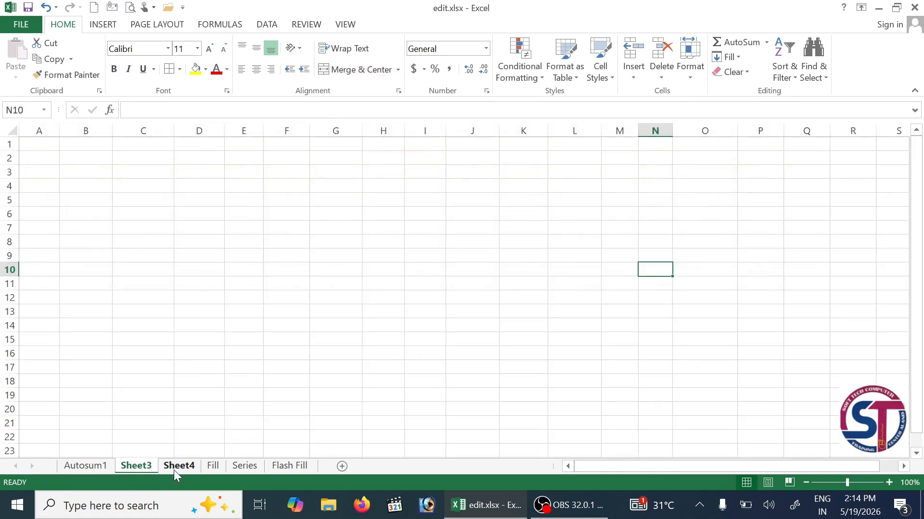
pyautogui.click(165, 465)
pyautogui.click(136, 464)
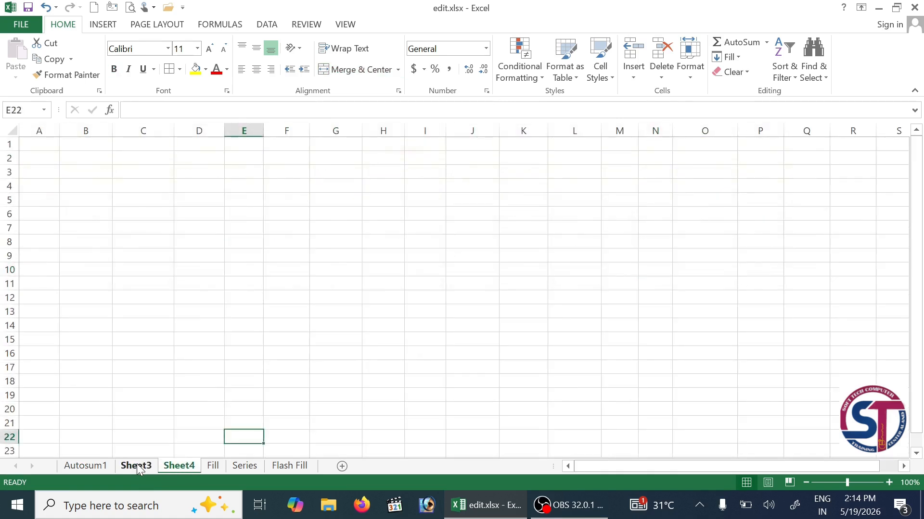
pyautogui.click(93, 465)
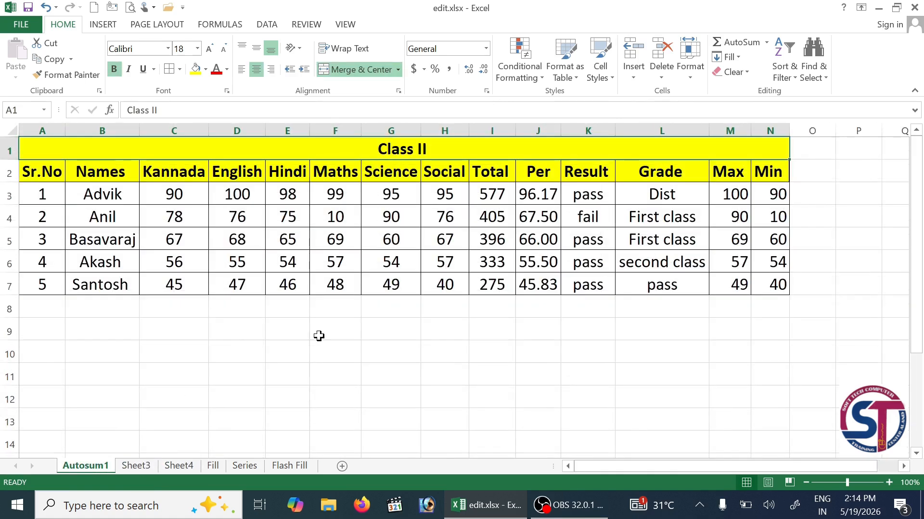
pyautogui.moveTo(528, 146); pyautogui.dragTo(532, 283)
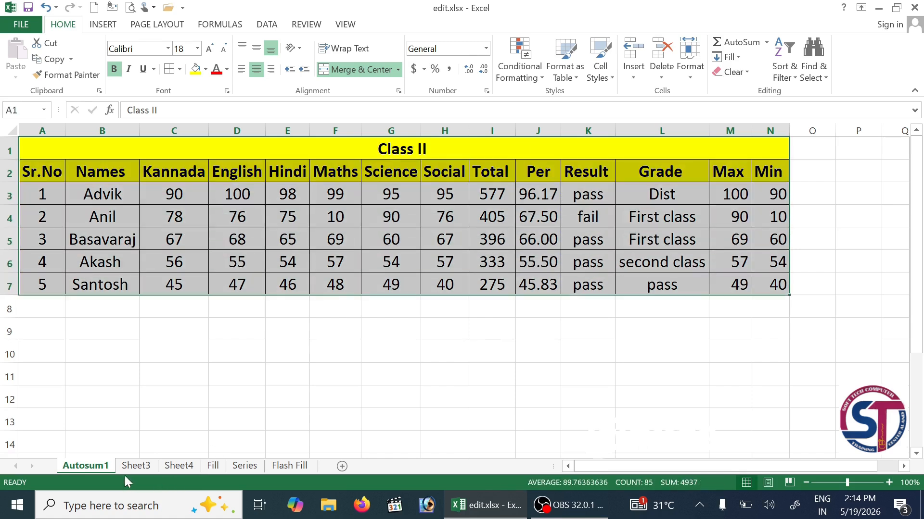
pyautogui.keyDown('ctrl'); pyautogui.click(137, 464); pyautogui.keyUp('ctrl')
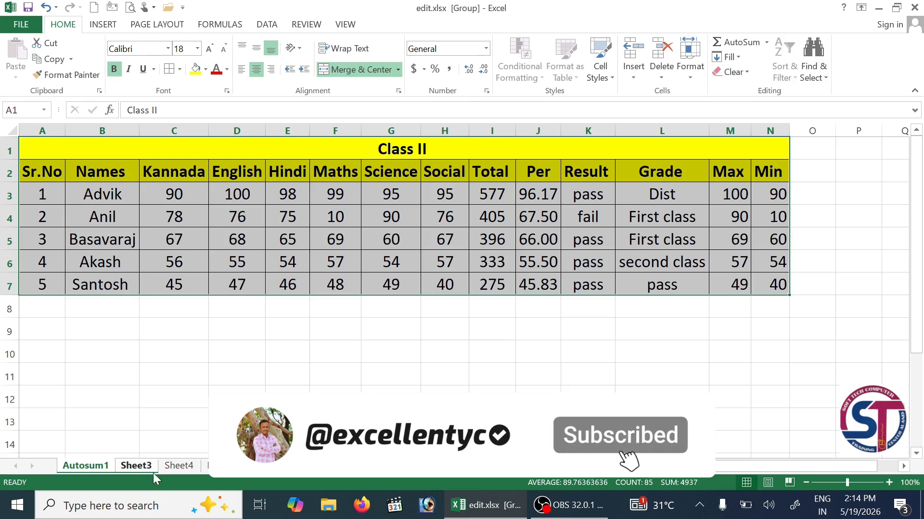
pyautogui.keyDown('ctrl'); pyautogui.click(178, 469); pyautogui.keyUp('ctrl')
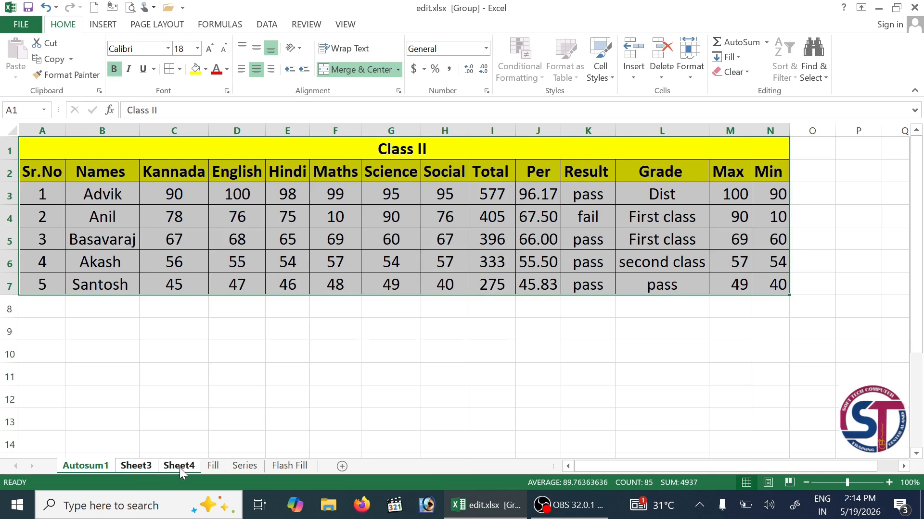
# - Fill the selected Class II table across the grouped worksheets using Formats only
pyautogui.click(739, 57)
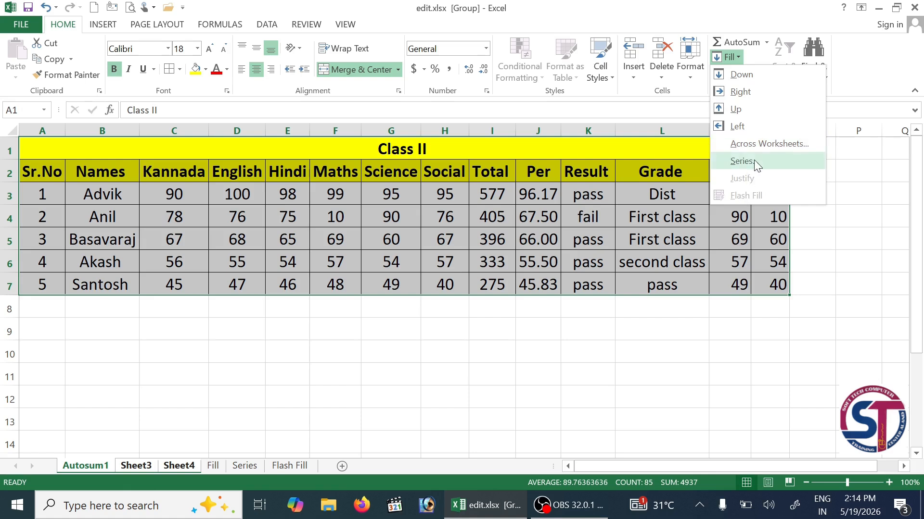
pyautogui.click(780, 144)
pyautogui.moveTo(700, 201); pyautogui.dragTo(761, 261)
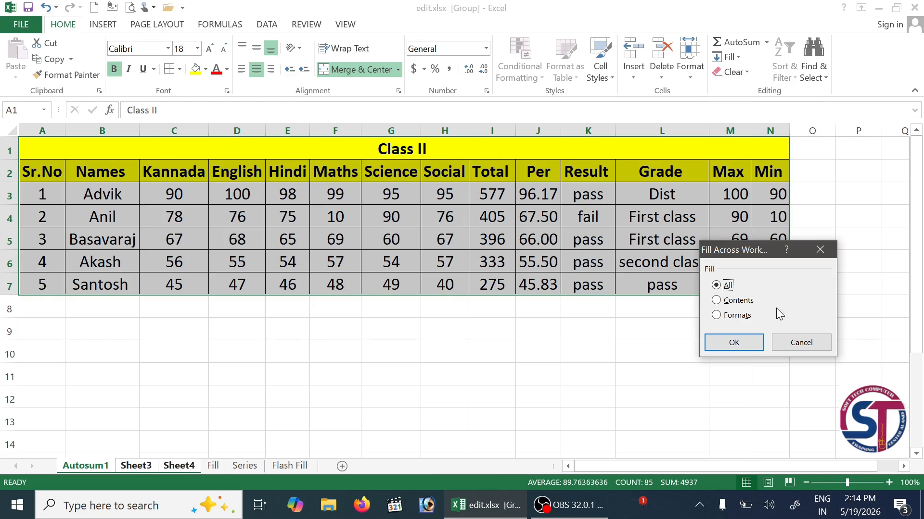
pyautogui.click(724, 301)
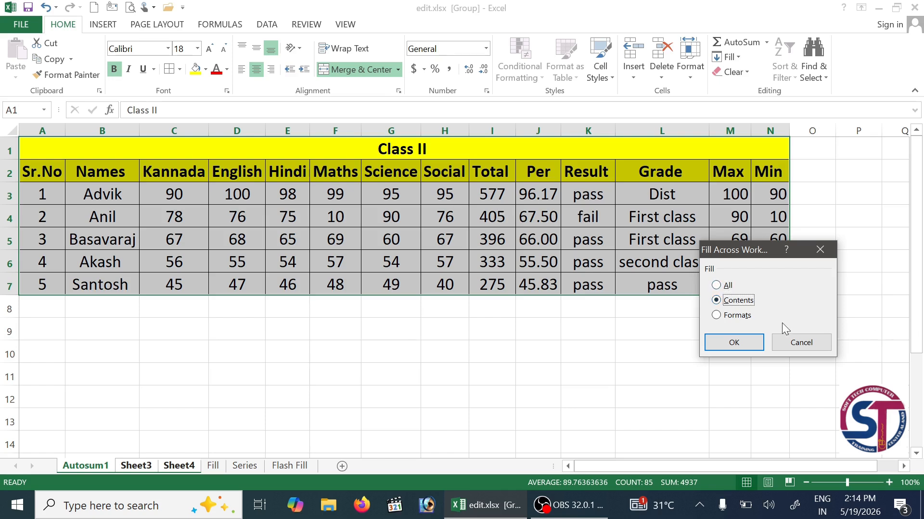
pyautogui.click(736, 316)
pyautogui.click(734, 344)
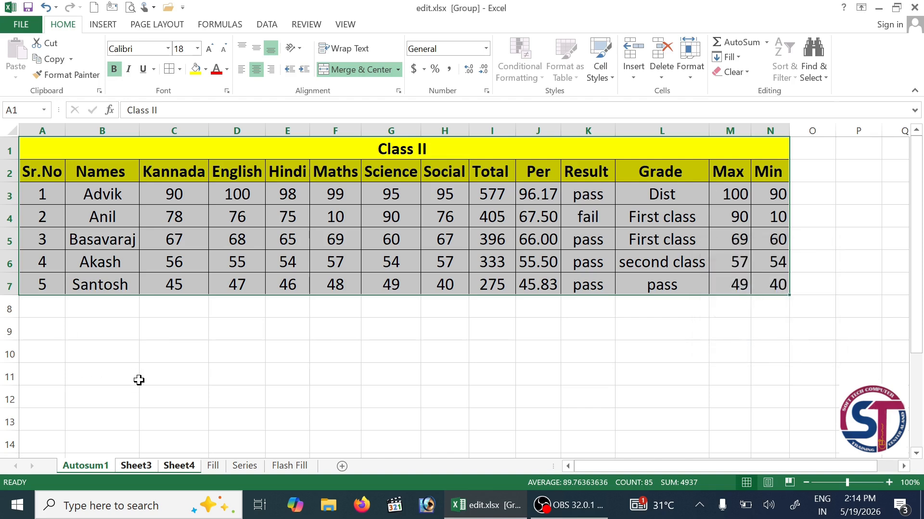
# - View Sheet3 to check the copied formatting and clear the table selection
pyautogui.click(148, 465)
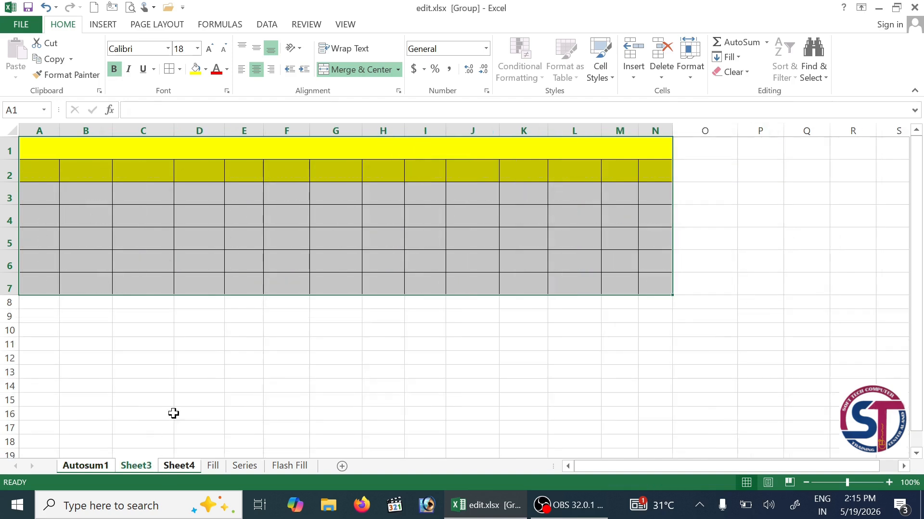
pyautogui.click(217, 361)
pyautogui.click(296, 240)
pyautogui.click(423, 223)
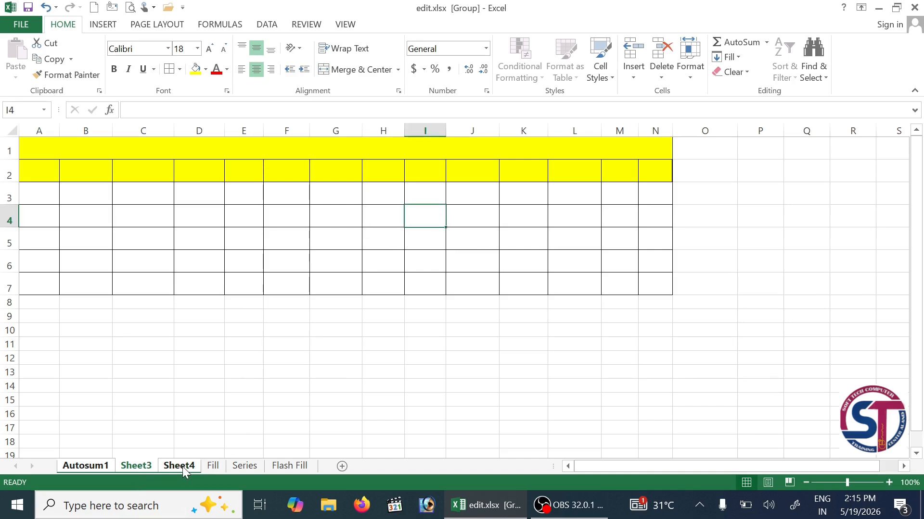
# - Enter CLASS III as the title in merged cell A1 of the grouped sheet
pyautogui.click(140, 468)
pyautogui.click(344, 149)
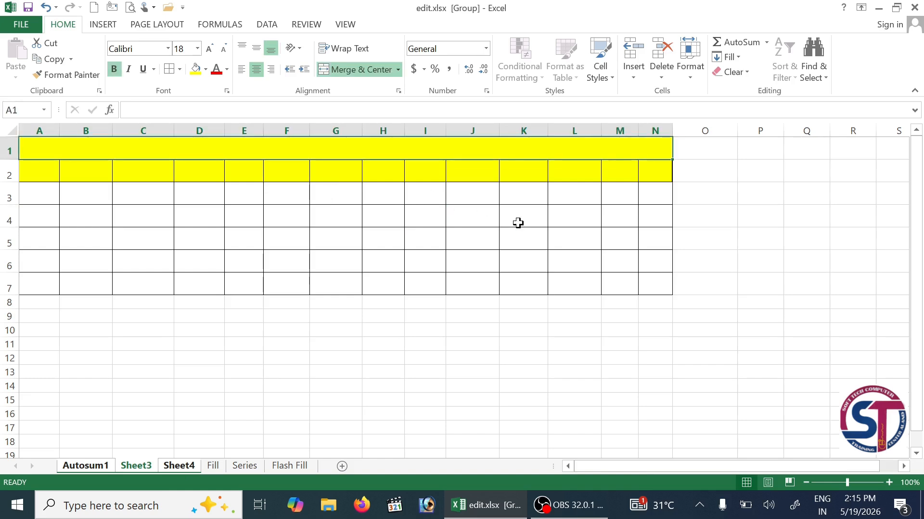
pyautogui.write('cLA')
pyautogui.press('BackSpace')
pyautogui.press('BackSpace')
pyautogui.press('BackSpace')
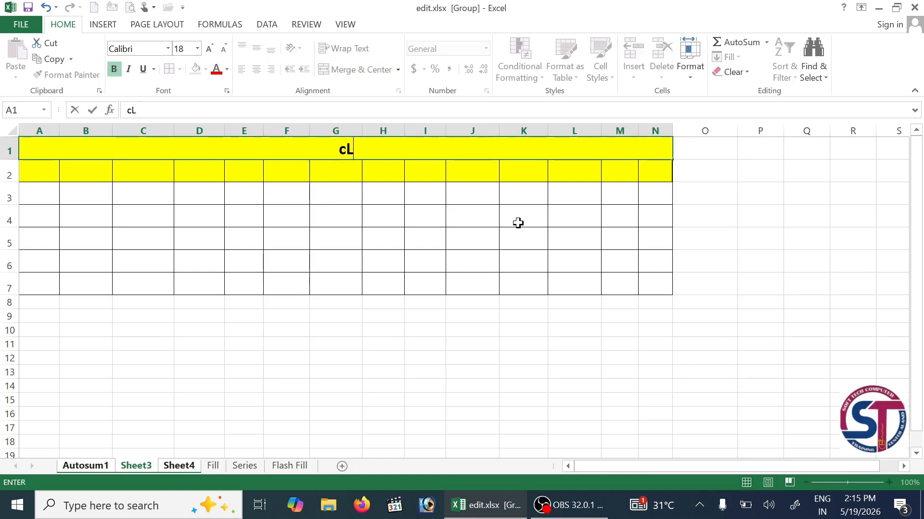
pyautogui.write('clas')
pyautogui.press('BackSpace')
pyautogui.press('BackSpace')
pyautogui.press('BackSpace')
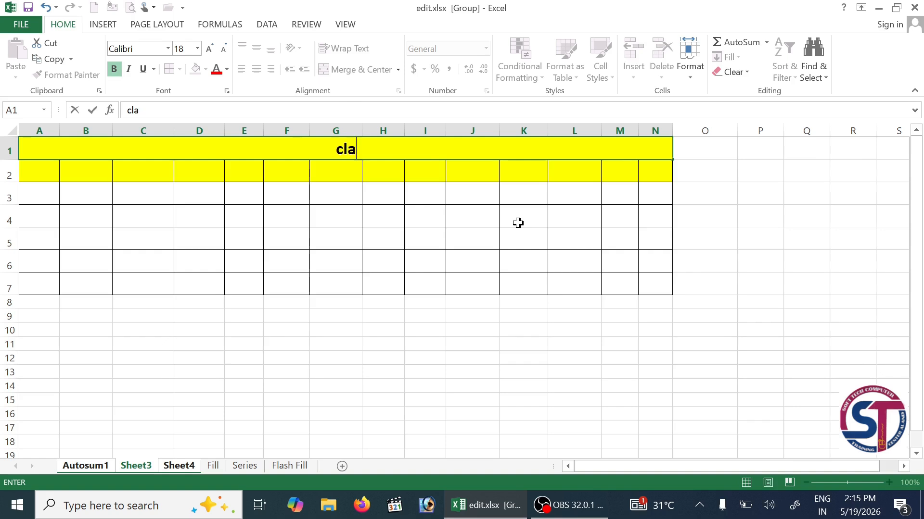
pyautogui.write('CLASS')
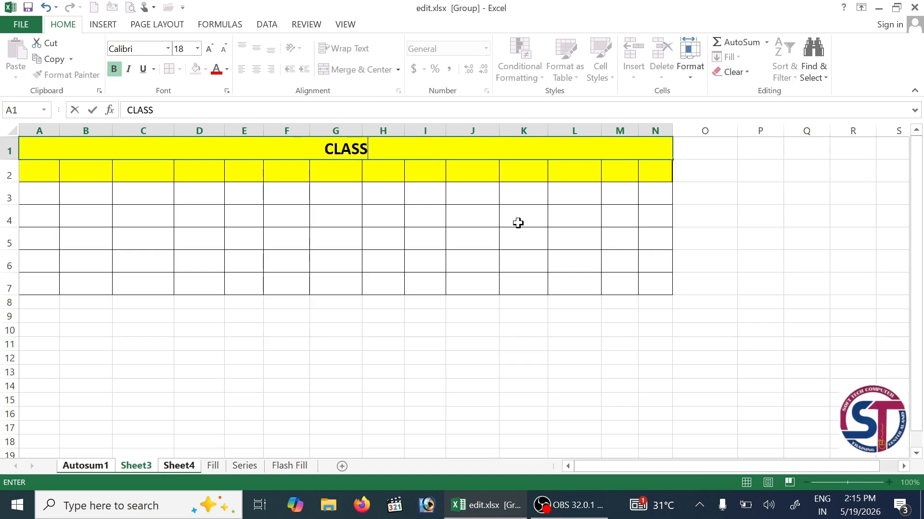
pyautogui.write(' III')
pyautogui.press('Return')
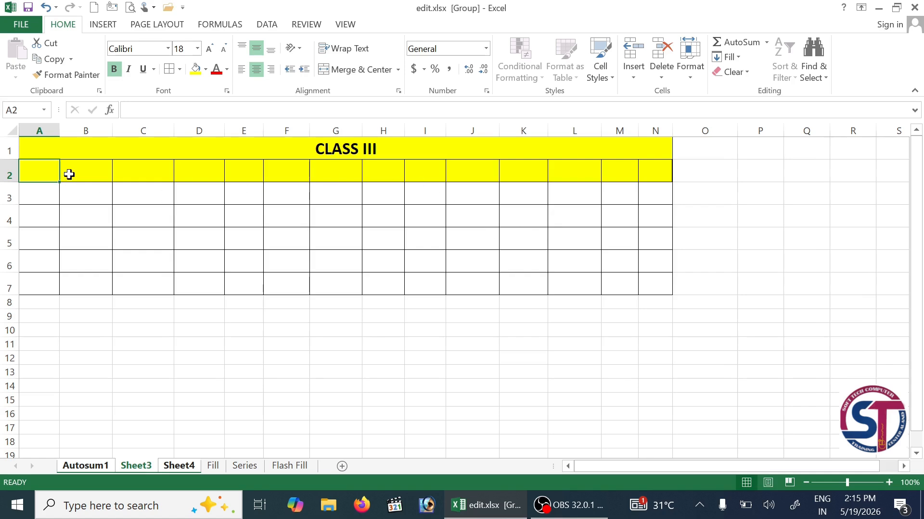
pyautogui.click(143, 171)
# - Check the title on Autosum1, Sheet3 and Sheet4, then undo the CLASS III title
pyautogui.click(79, 469)
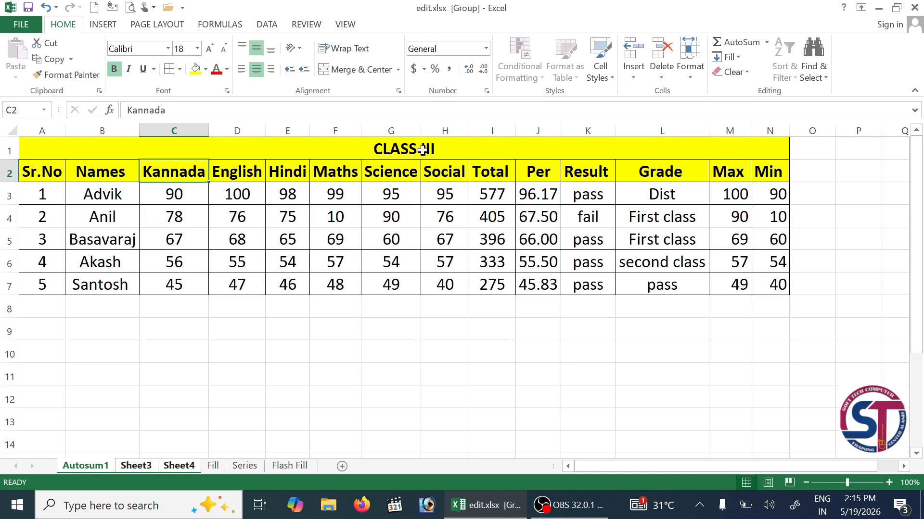
pyautogui.click(145, 466)
pyautogui.click(184, 466)
pyautogui.hotkey('ctrl', 'z')
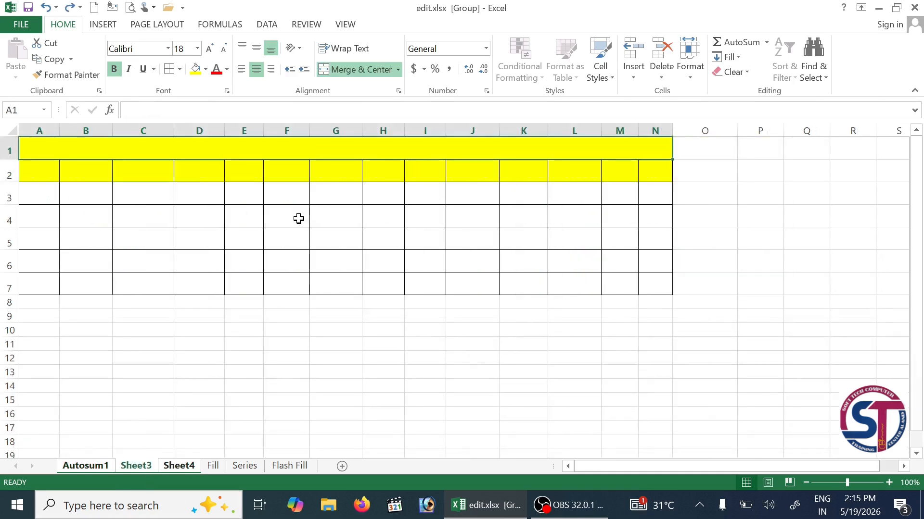
pyautogui.moveTo(277, 389); pyautogui.dragTo(277, 399)
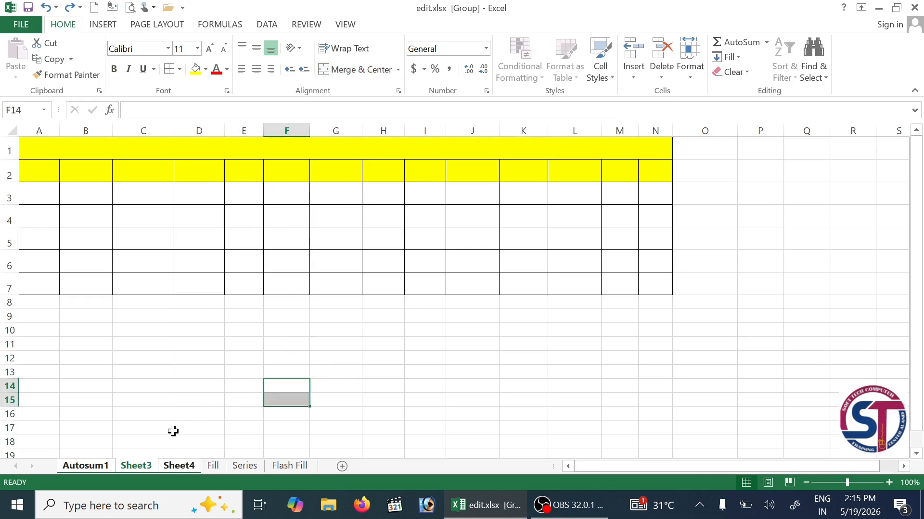
# - Select the Class II table on Autosum1 and group Sheet3 and Sheet4 with it
pyautogui.click(85, 466)
pyautogui.moveTo(422, 149); pyautogui.dragTo(464, 286)
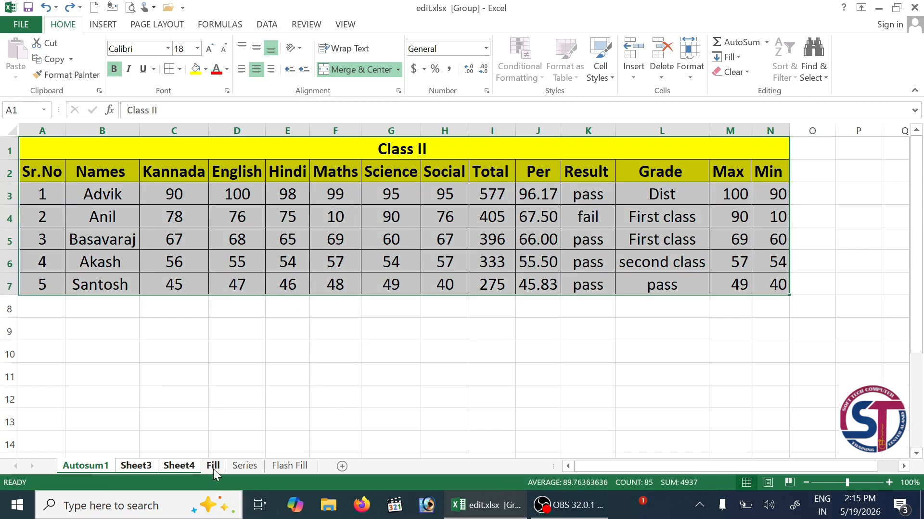
pyautogui.keyDown('ctrl'); pyautogui.click(139, 466); pyautogui.keyUp('ctrl')
pyautogui.keyDown('ctrl'); pyautogui.click(178, 466); pyautogui.keyUp('ctrl')
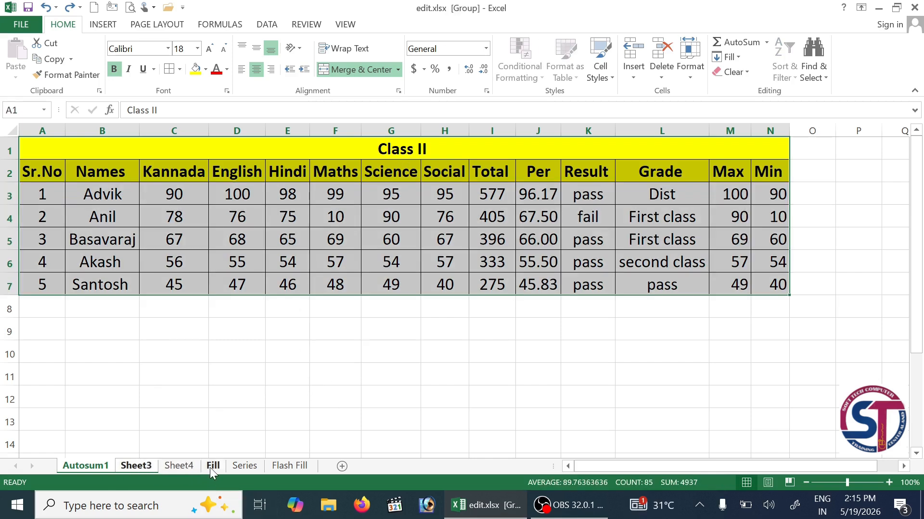
# - Fill the table across the grouped worksheets with All, copying contents and formats
pyautogui.click(731, 57)
pyautogui.click(743, 161)
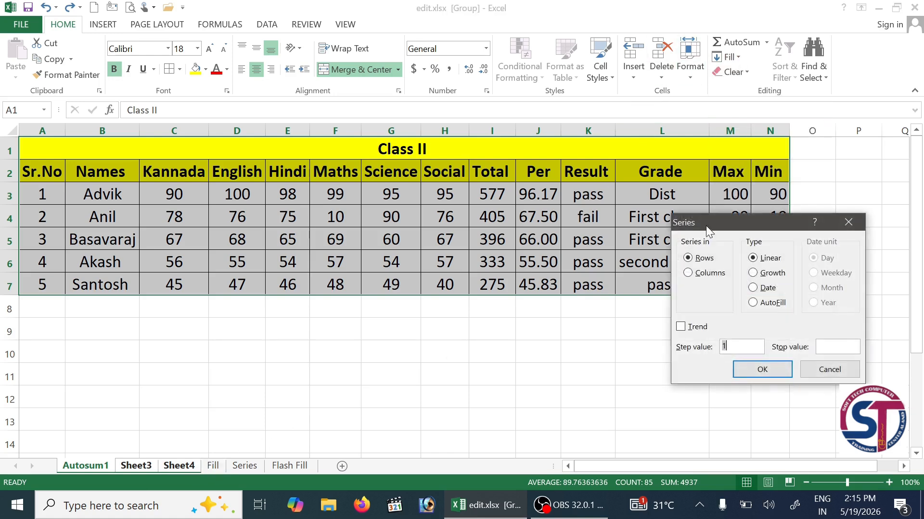
pyautogui.press('Escape')
pyautogui.click(731, 57)
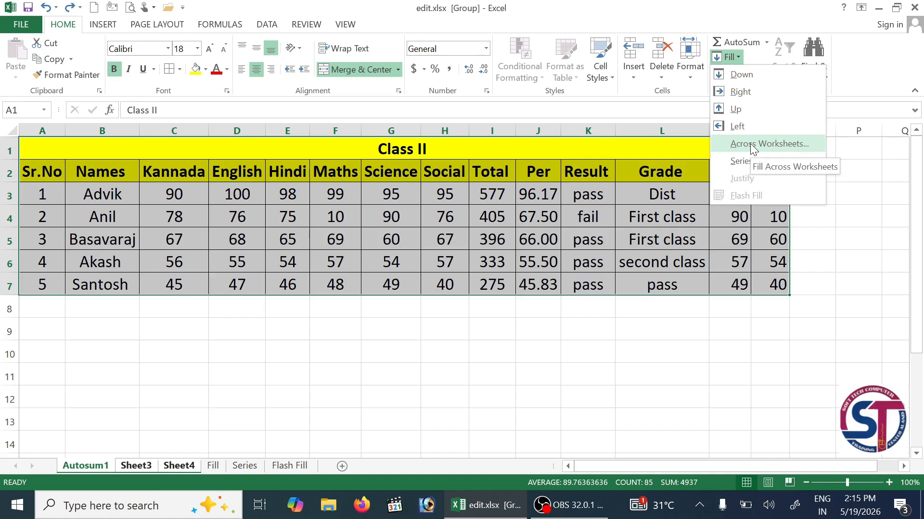
pyautogui.click(750, 144)
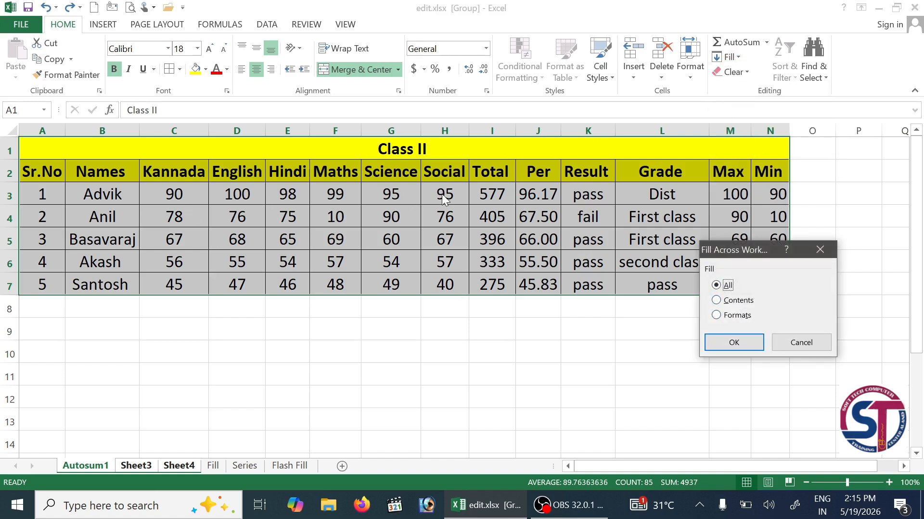
pyautogui.click(734, 344)
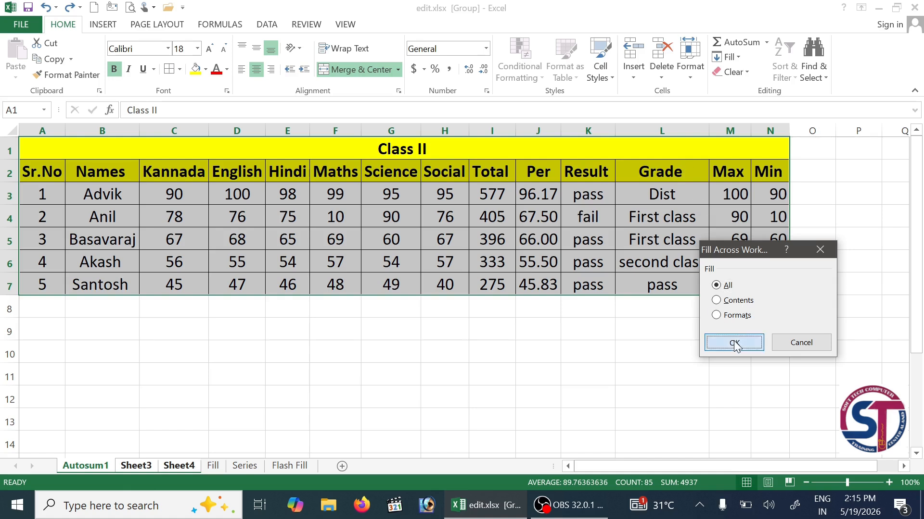
# - Clear the names and marks in B3:H7 and check Sheet3 and Sheet4
pyautogui.click(215, 386)
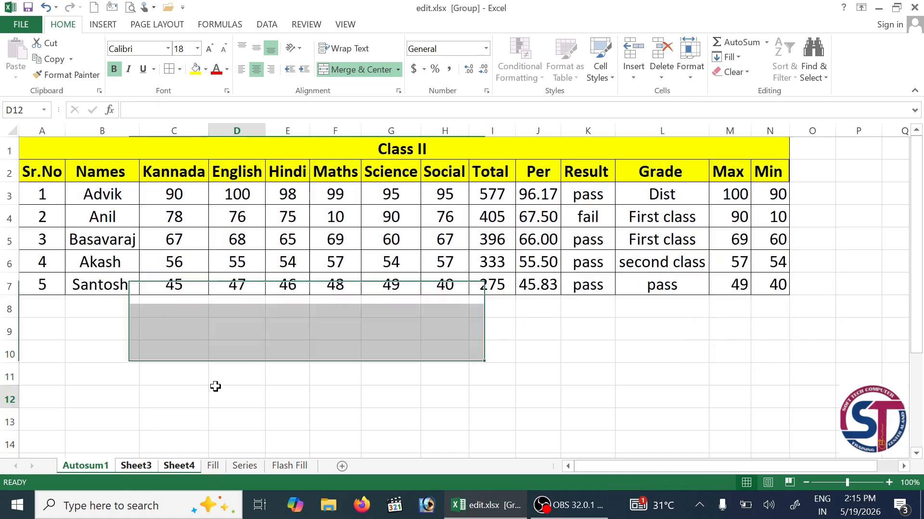
pyautogui.click(177, 289)
pyautogui.moveTo(102, 194); pyautogui.dragTo(440, 284)
pyautogui.press('Delete')
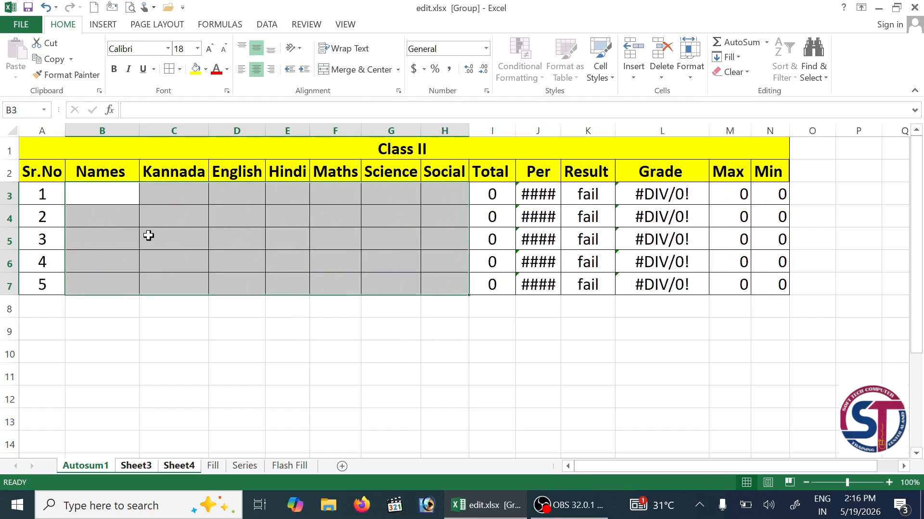
pyautogui.click(139, 468)
pyautogui.click(186, 466)
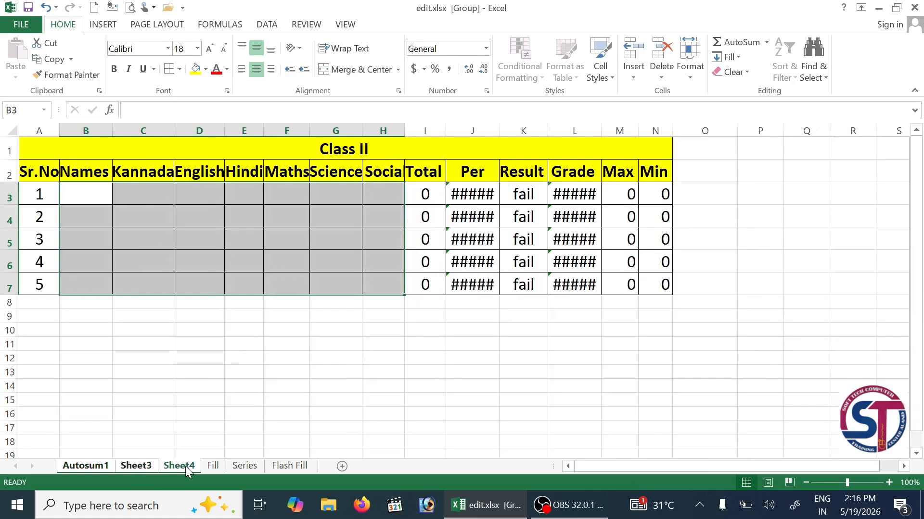
# - Auto-fit all column widths on Sheet4 and inspect the J3 percentage and L3 grade formulas
pyautogui.click(6, 128)
pyautogui.doubleClick(112, 130)
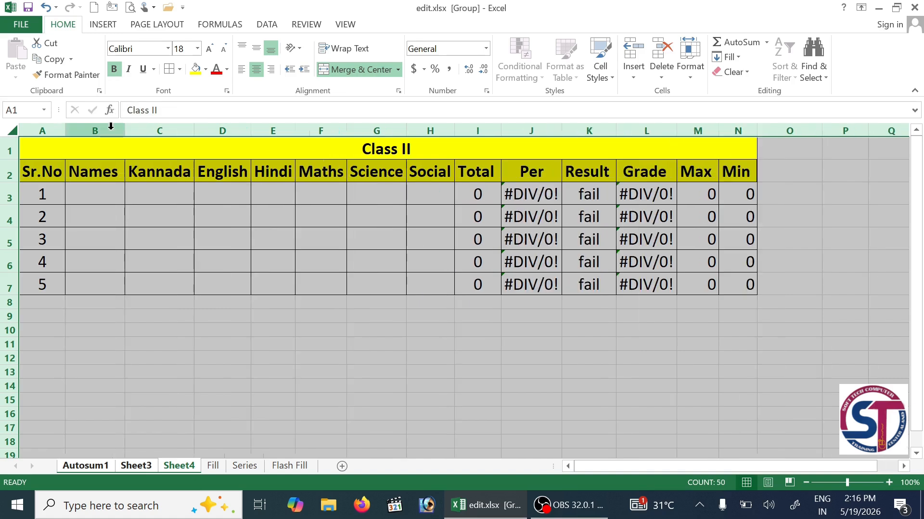
pyautogui.click(235, 368)
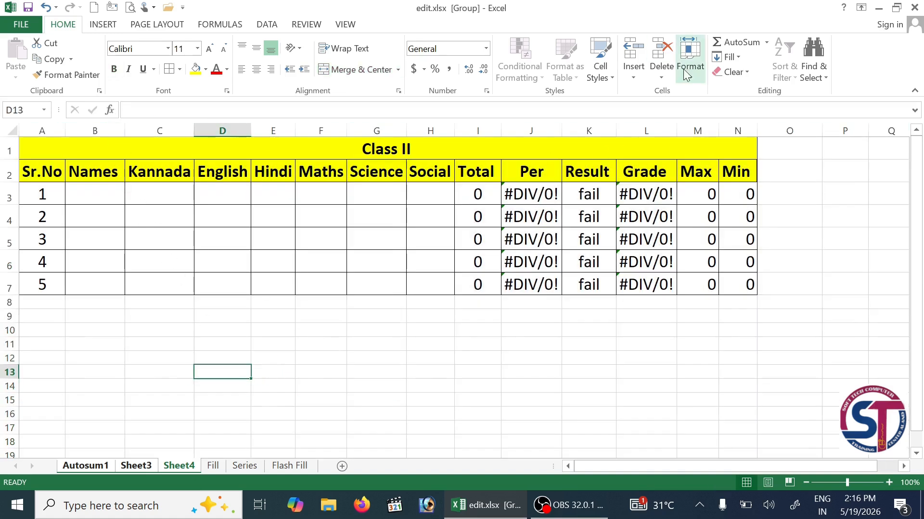
pyautogui.click(730, 57)
pyautogui.click(499, 339)
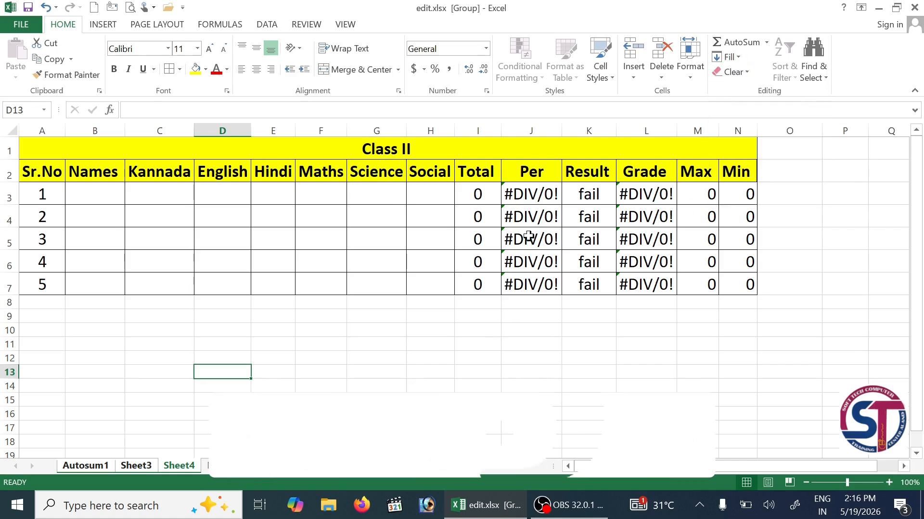
pyautogui.click(535, 195)
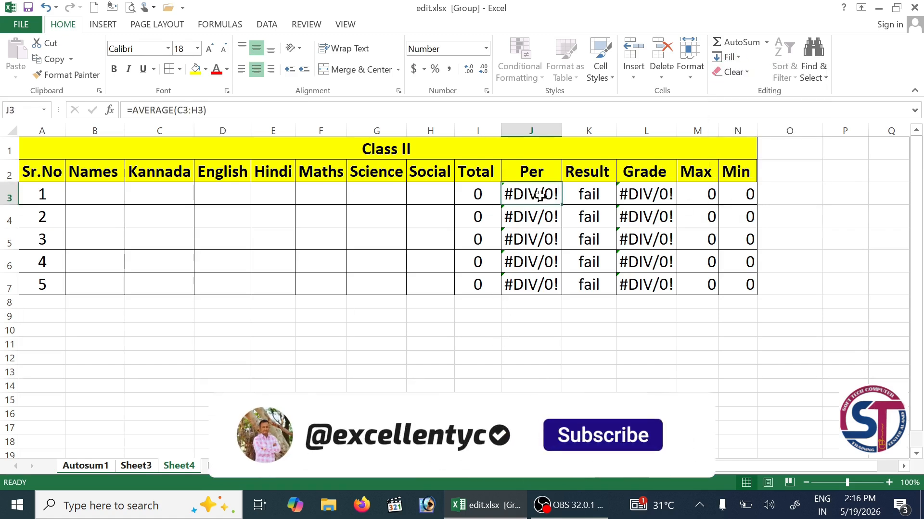
pyautogui.click(665, 194)
# - Enter the first student's name in B3 and marks 99, 90, 98, 98, 99, 100 in C3:H3
pyautogui.click(118, 199)
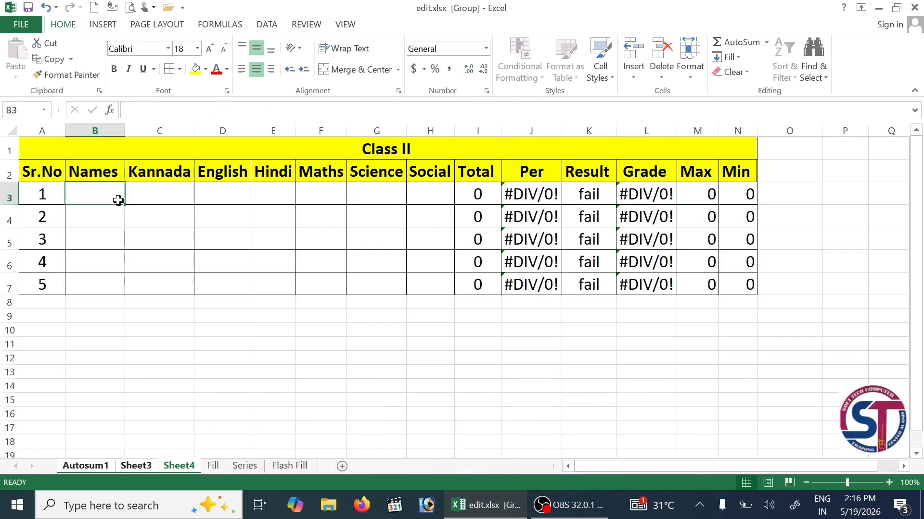
pyautogui.write('sACHIN')
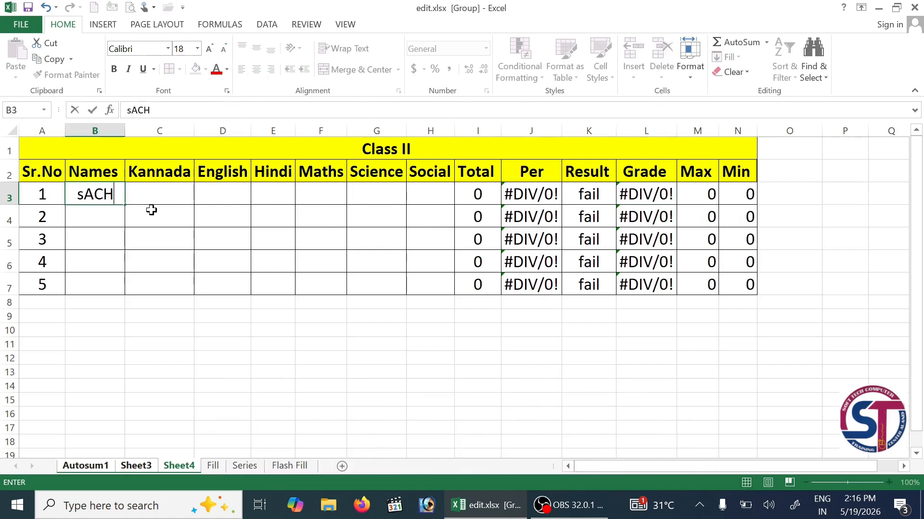
pyautogui.press('BackSpace')
pyautogui.press('BackSpace')
pyautogui.press('BackSpace')
pyautogui.press('BackSpace')
pyautogui.press('BackSpace')
pyautogui.press('BackSpace')
pyautogui.write('SANTOSH')
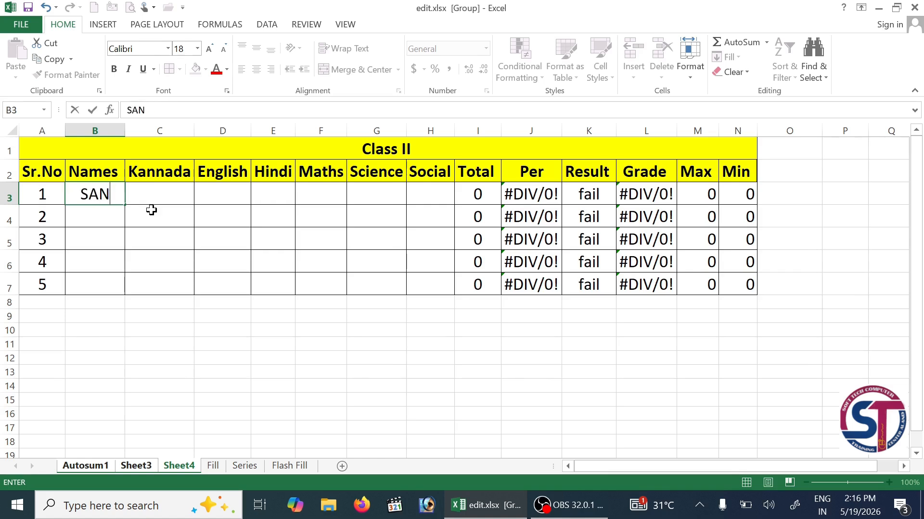
pyautogui.hotkey('ctrl', 'Return')
pyautogui.press('Tab')
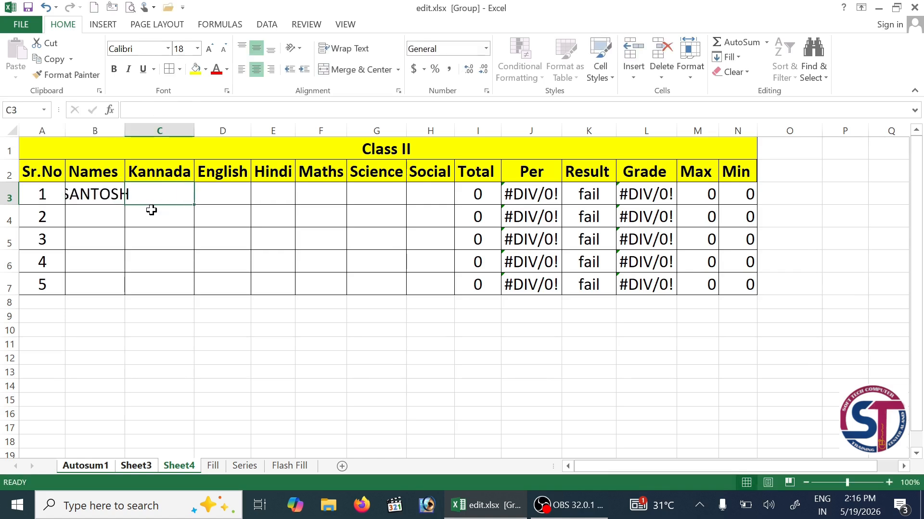
pyautogui.write('99')
pyautogui.press('Tab')
pyautogui.write('90')
pyautogui.press('Tab')
pyautogui.write('98')
pyautogui.press('Tab')
pyautogui.write('98')
pyautogui.hotkey('ctrl', 'Return')
pyautogui.press('Tab')
pyautogui.write('99')
pyautogui.press('Tab')
pyautogui.write('100')
pyautogui.press('Return')
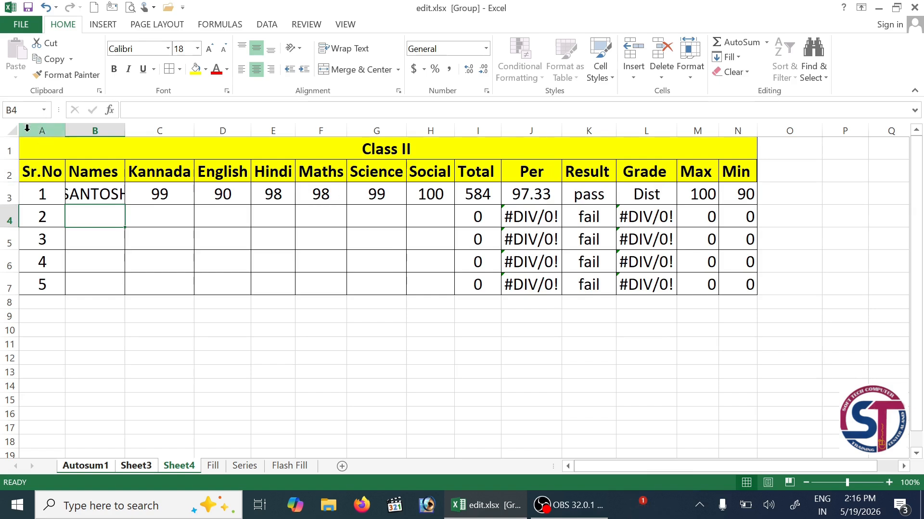
# - Widen every column of the sheet and check the entries on Autosum1, Sheet3 and Sheet4
pyautogui.click(12, 131)
pyautogui.moveTo(125, 129); pyautogui.dragTo(140, 127)
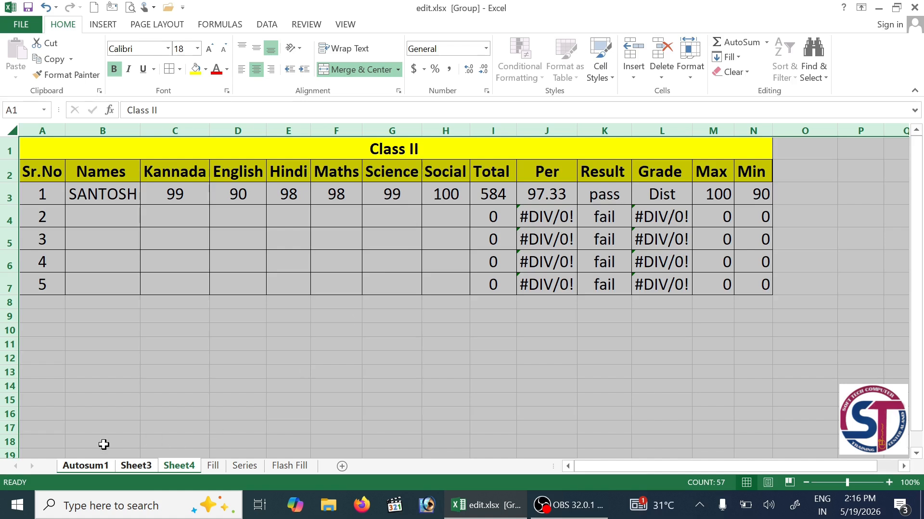
pyautogui.click(75, 469)
pyautogui.click(136, 466)
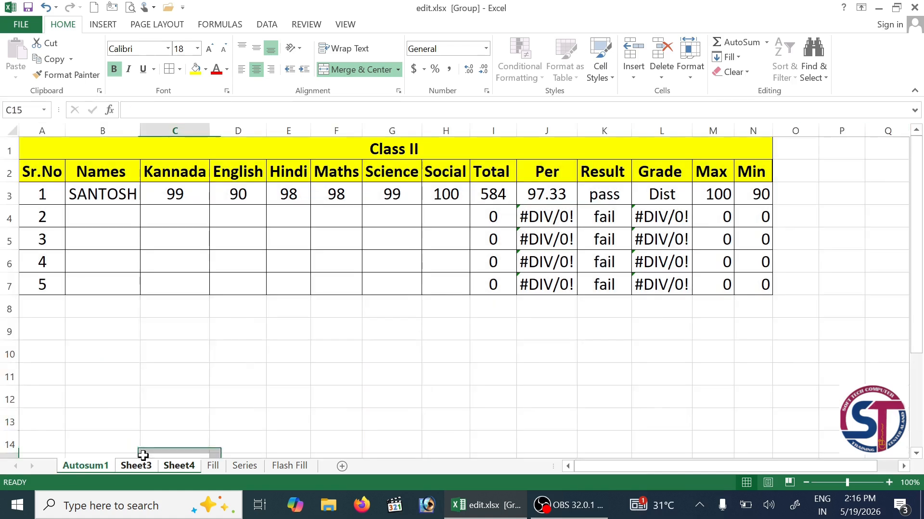
pyautogui.click(163, 465)
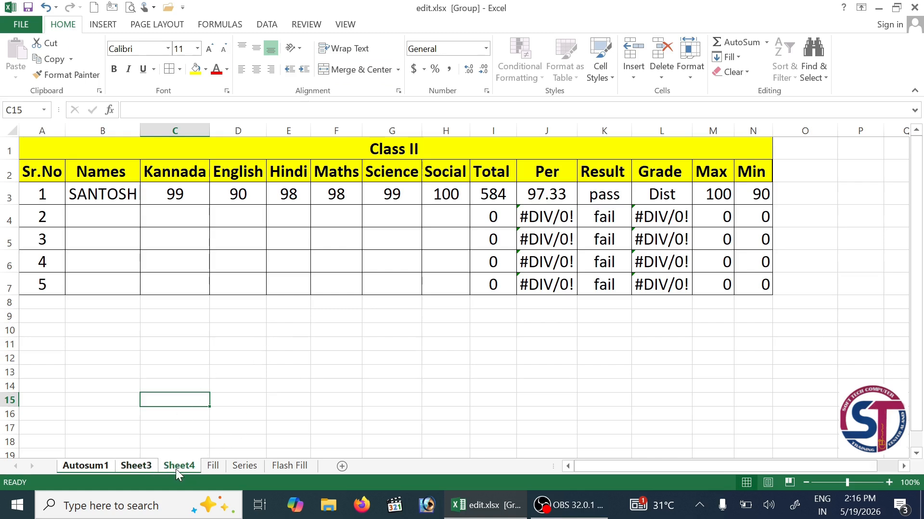
pyautogui.click(142, 465)
# - Ungroup the sheets and clear the student's row B3:H3 on Sheet4
pyautogui.click(244, 386)
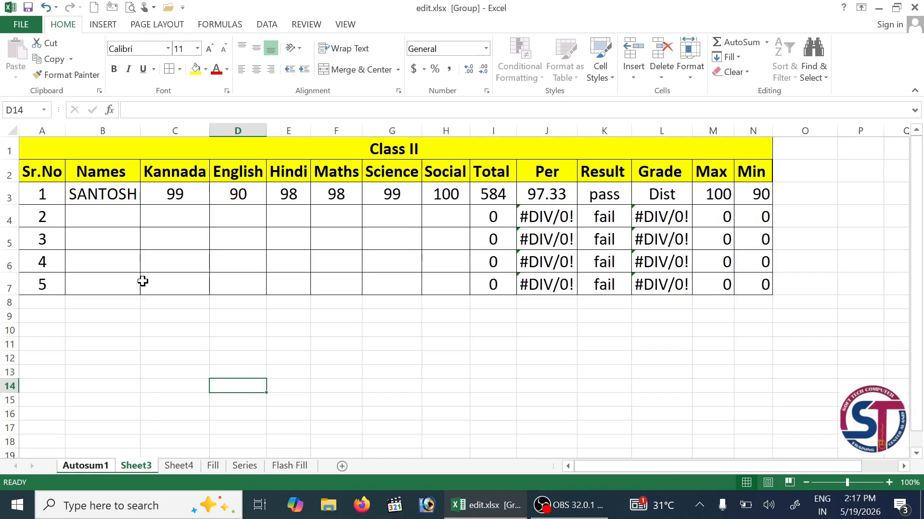
pyautogui.click(183, 466)
pyautogui.moveTo(103, 193); pyautogui.dragTo(433, 193)
pyautogui.press('Delete')
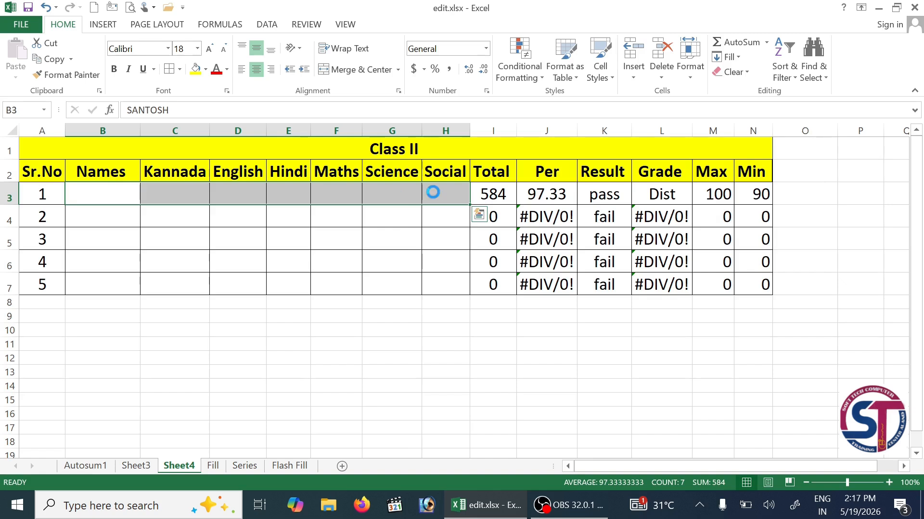
# - Retitle the Sheet3 table from Class II to Class III
pyautogui.click(151, 466)
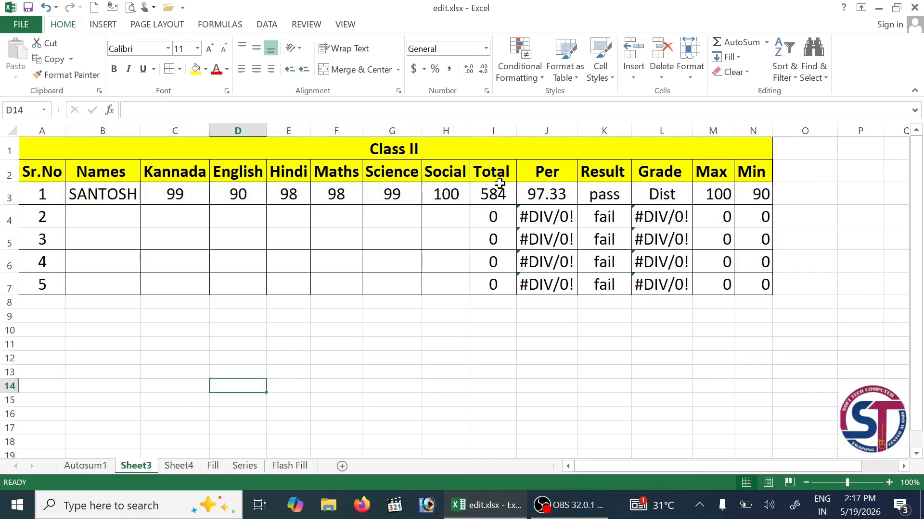
pyautogui.doubleClick(447, 144)
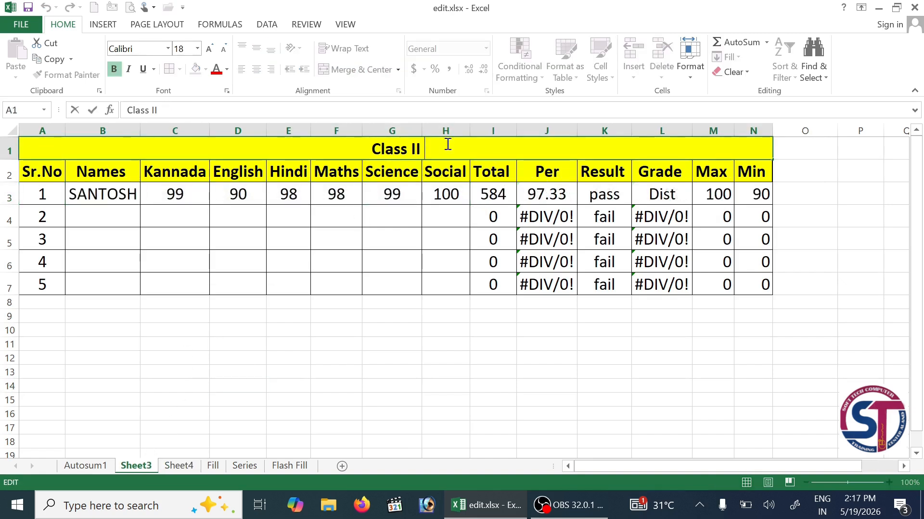
pyautogui.write('i')
pyautogui.press('BackSpace')
pyautogui.write('I')
pyautogui.press('Return')
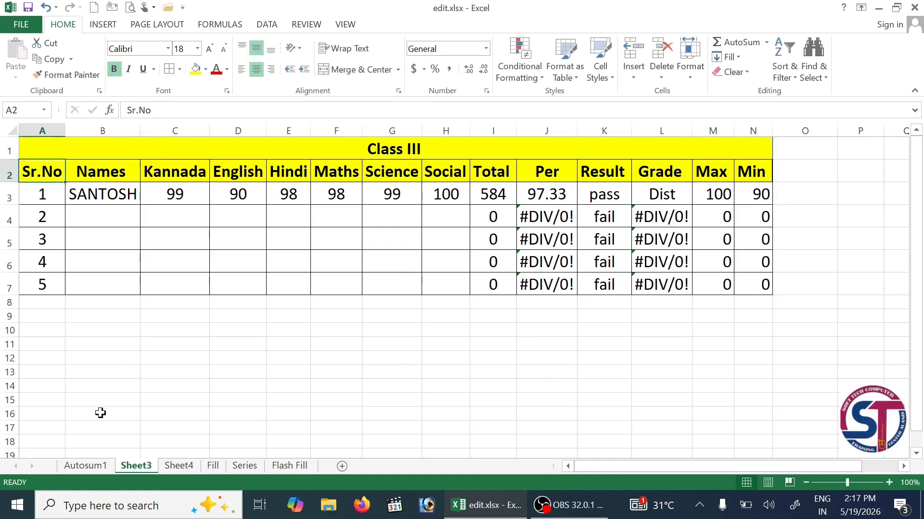
# - Retitle the Sheet4 table to Class IV and check the Autosum1 and Sheet3 titles
pyautogui.click(168, 469)
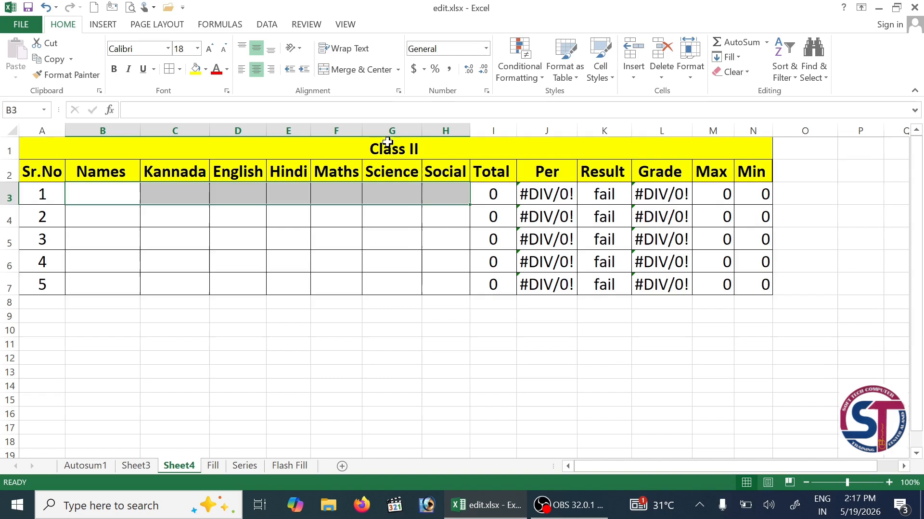
pyautogui.doubleClick(432, 147)
pyautogui.press('BackSpace')
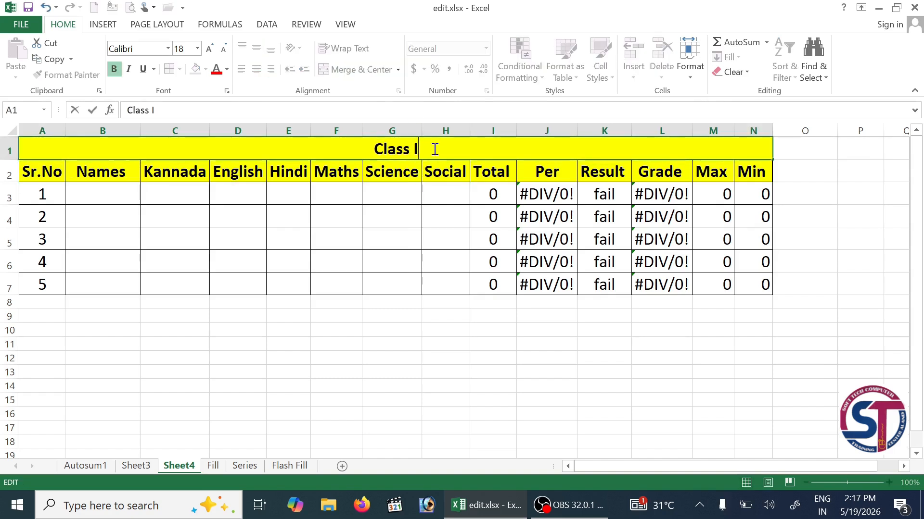
pyautogui.write('V')
pyautogui.press('Return')
pyautogui.click(438, 259)
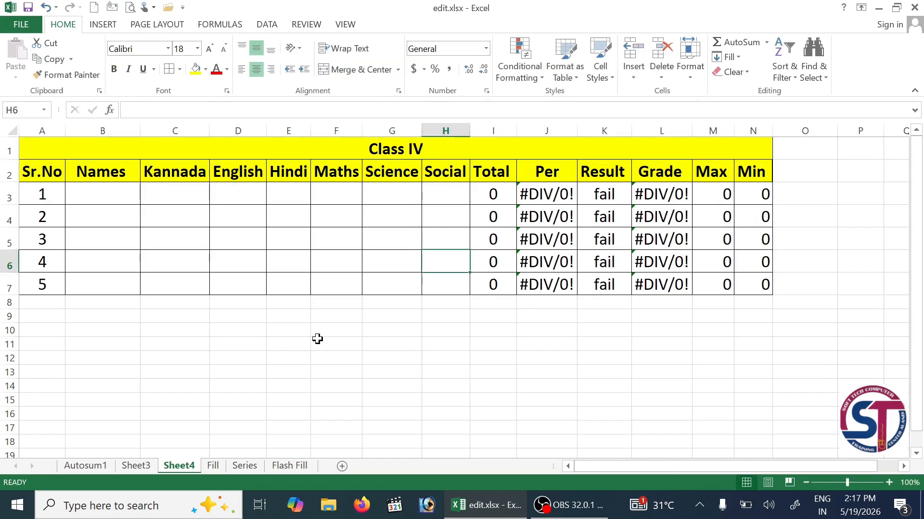
pyautogui.click(103, 467)
pyautogui.click(136, 465)
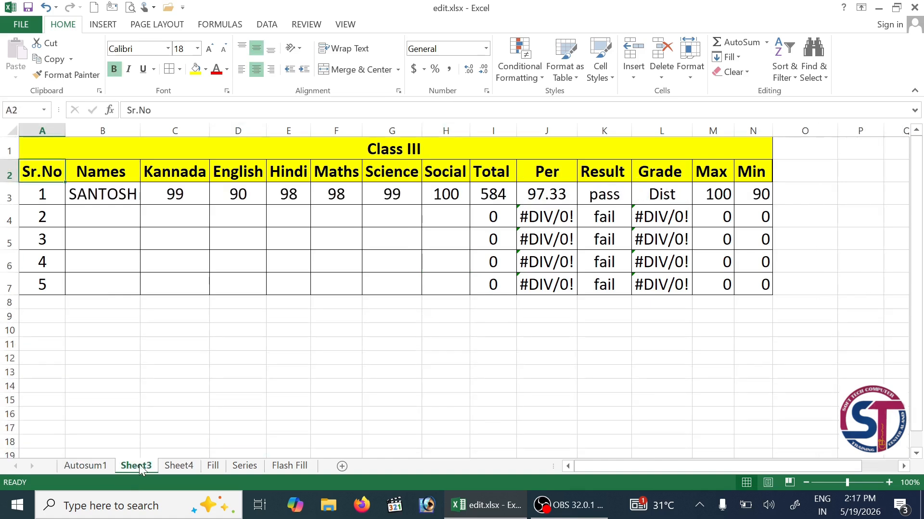
# - Look through the Home Fill options from Sheet4, then switch to the Fill sheet
pyautogui.click(176, 467)
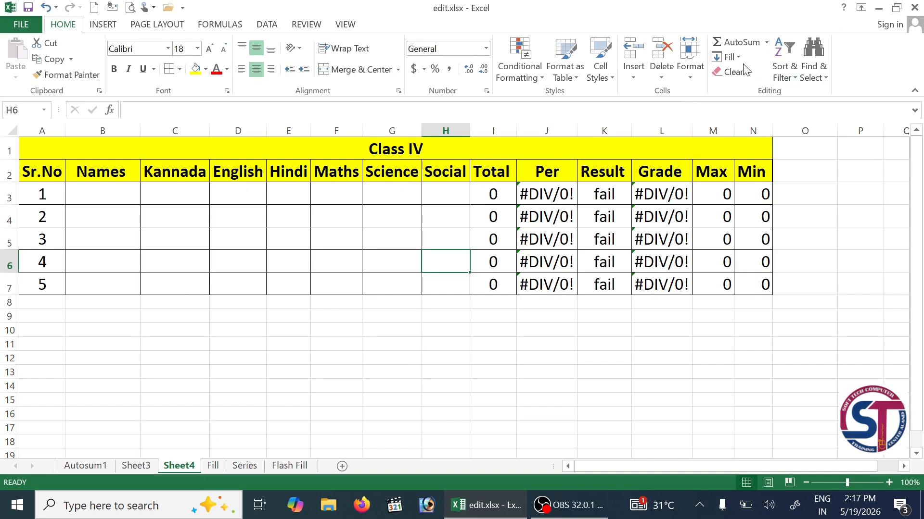
pyautogui.click(727, 57)
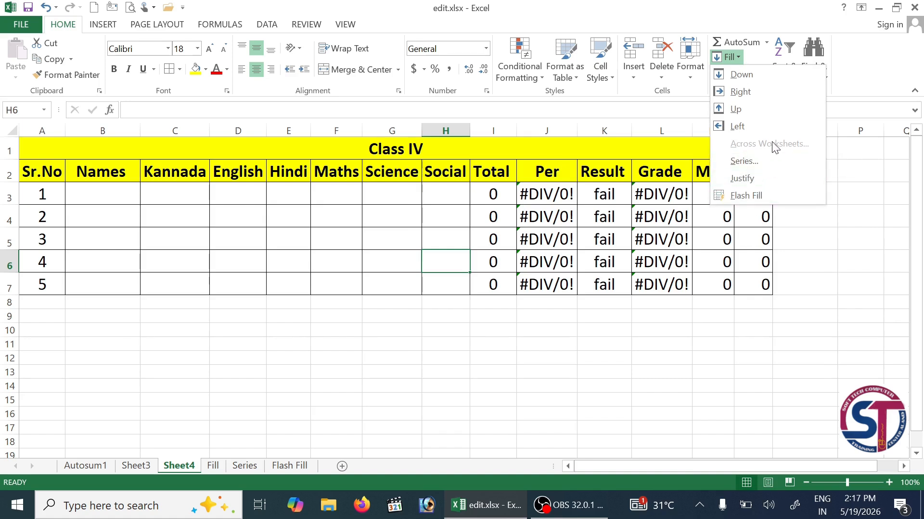
pyautogui.click(241, 397)
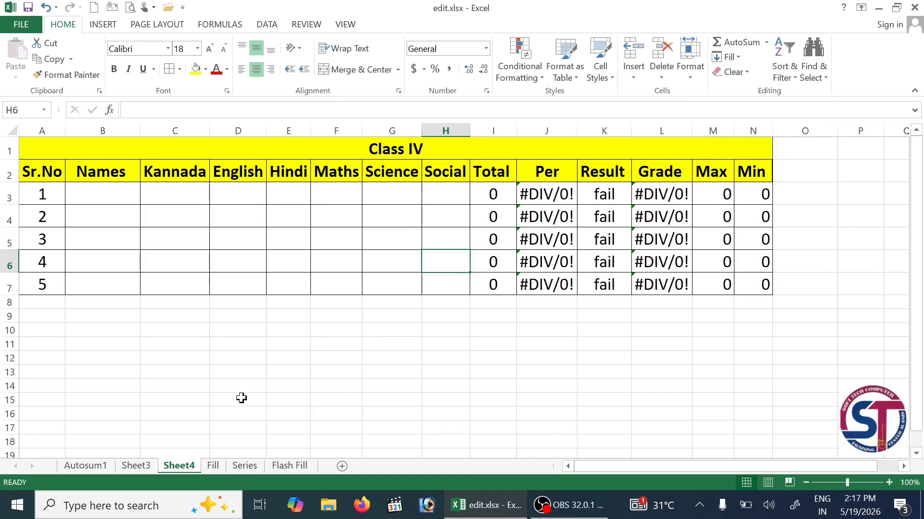
pyautogui.click(730, 57)
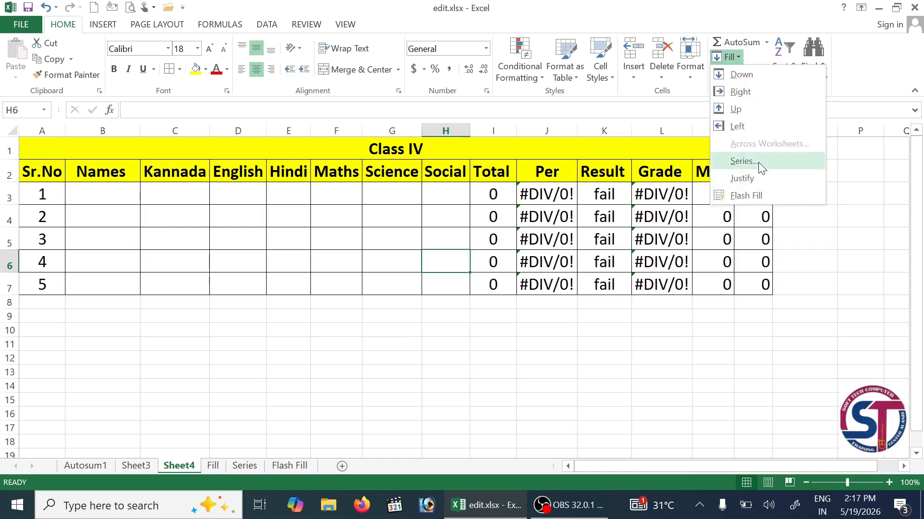
pyautogui.click(215, 464)
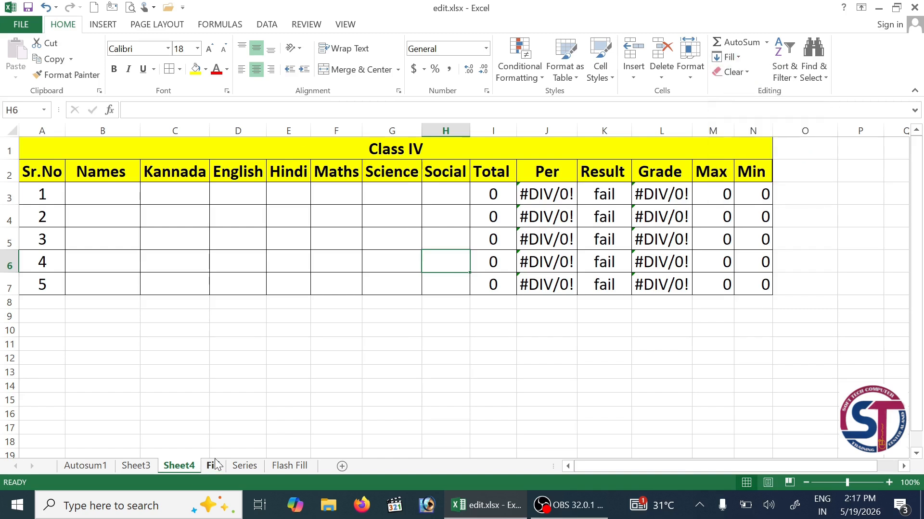
pyautogui.click(215, 465)
# - Switch to the Series sheet and preview the Fill Series dialog before cancelling it
pyautogui.click(337, 240)
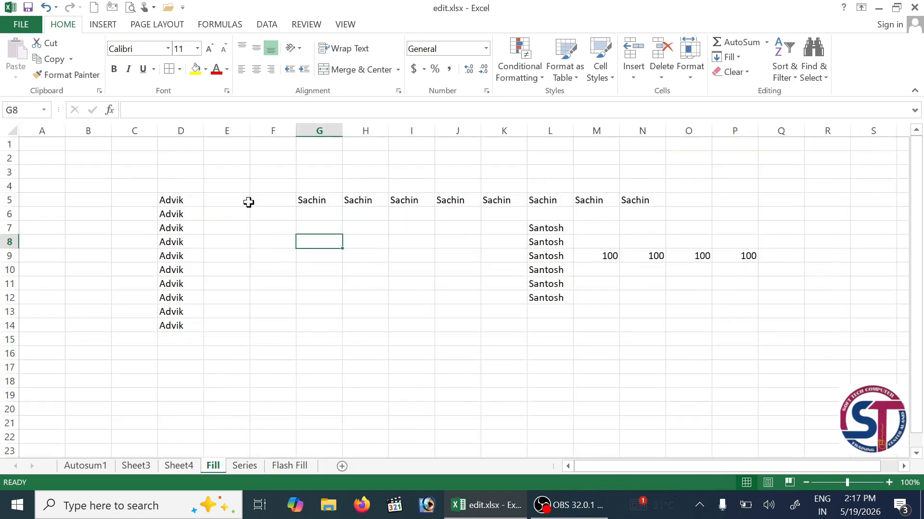
pyautogui.click(243, 466)
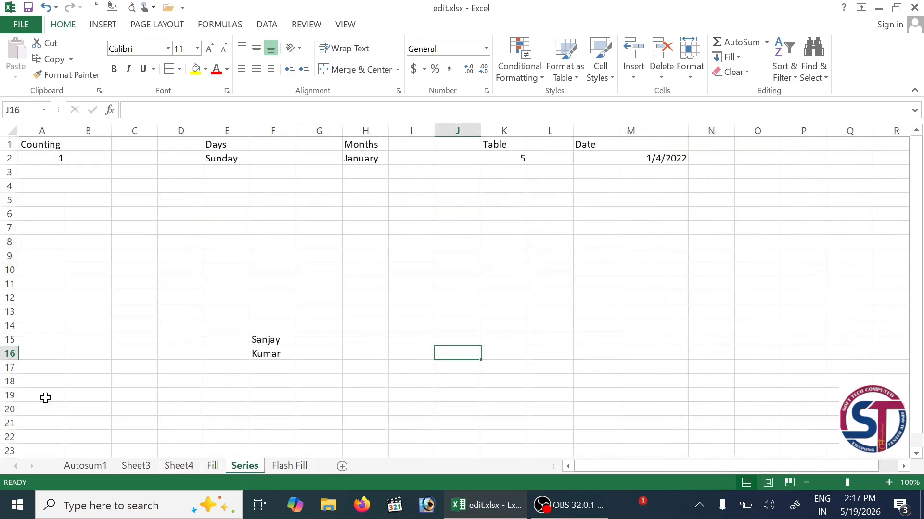
pyautogui.click(727, 57)
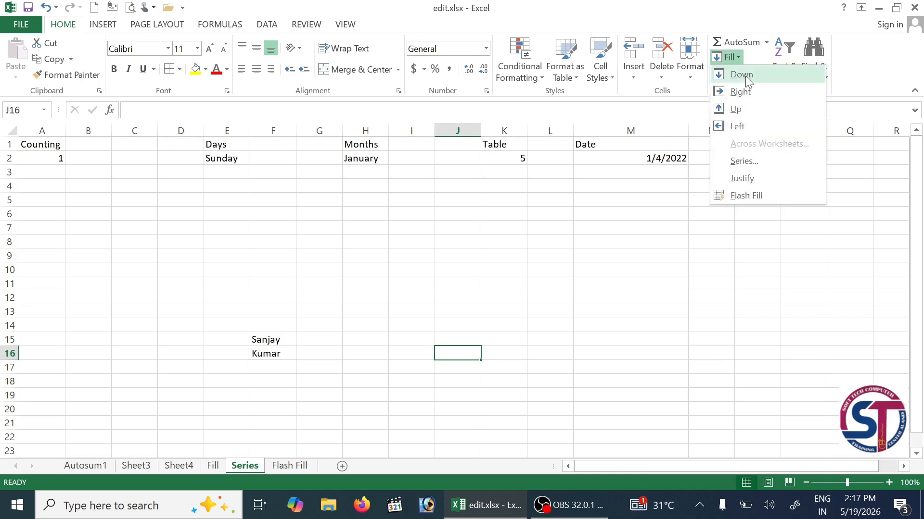
pyautogui.click(766, 163)
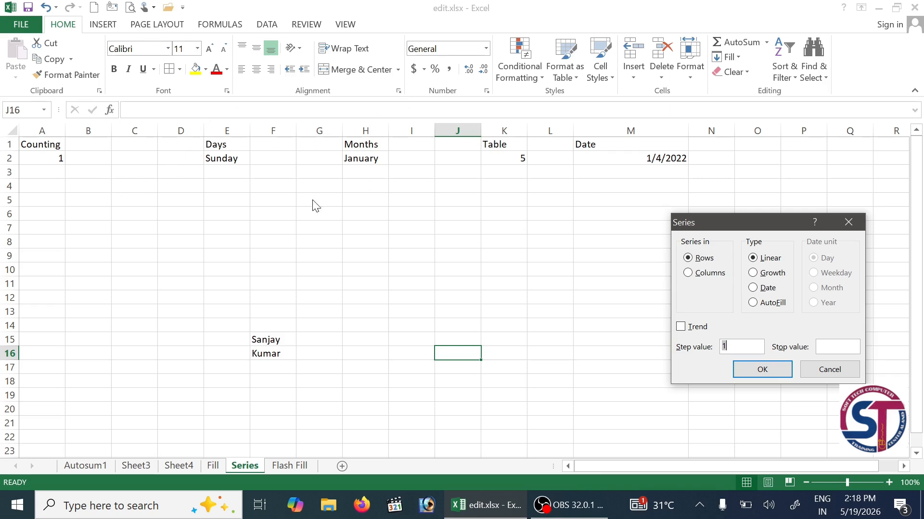
pyautogui.moveTo(714, 226); pyautogui.dragTo(687, 188)
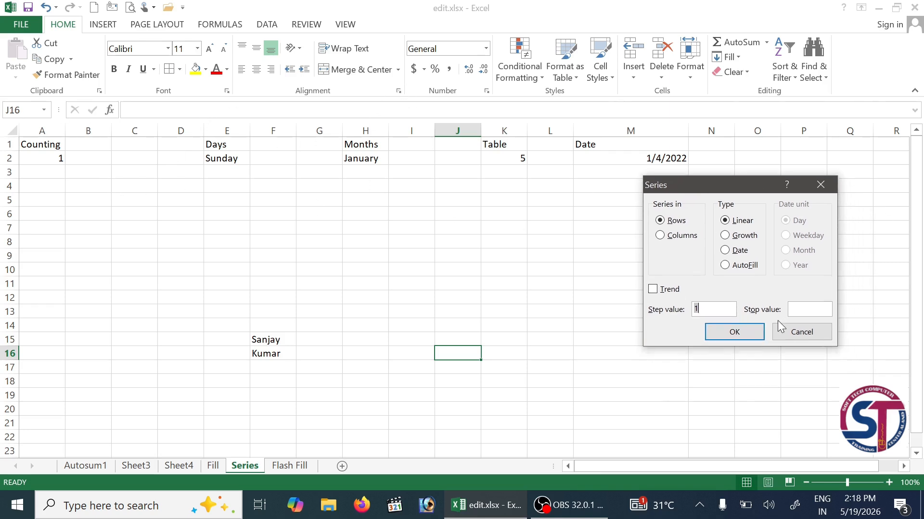
pyautogui.click(789, 332)
pyautogui.click(126, 260)
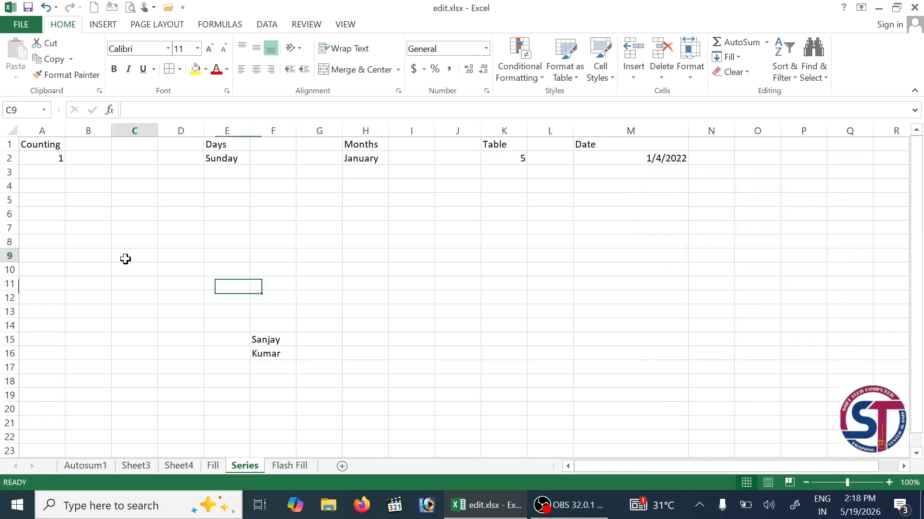
pyautogui.click(51, 158)
pyautogui.click(56, 172)
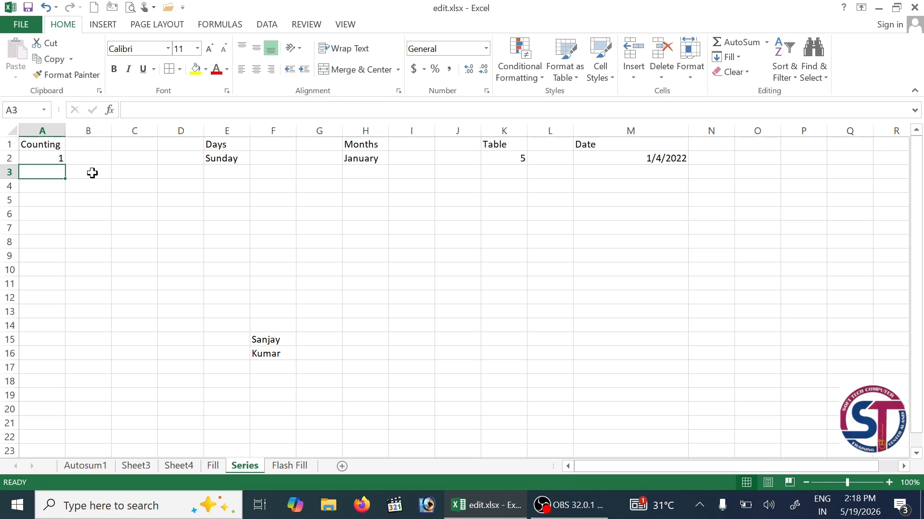
pyautogui.write('2')
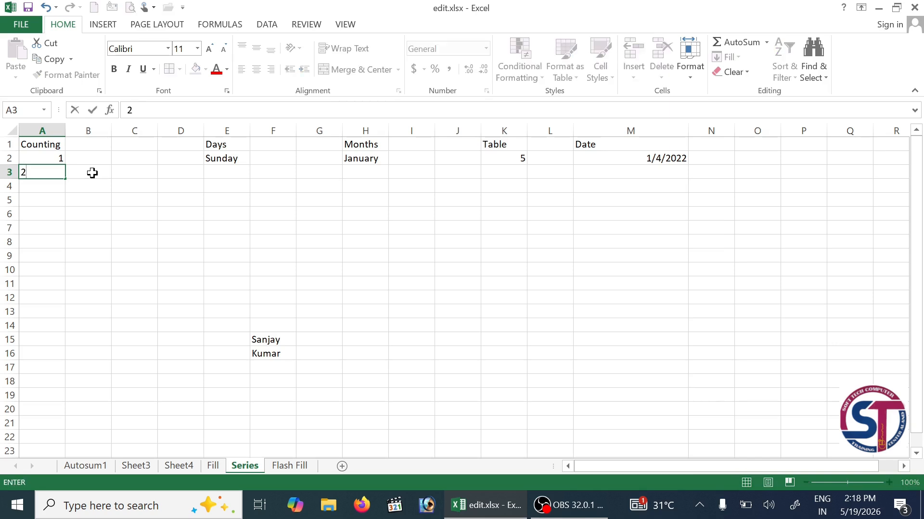
pyautogui.press('Return')
pyautogui.write('3')
pyautogui.press('Return')
pyautogui.moveTo(56, 160); pyautogui.dragTo(55, 186)
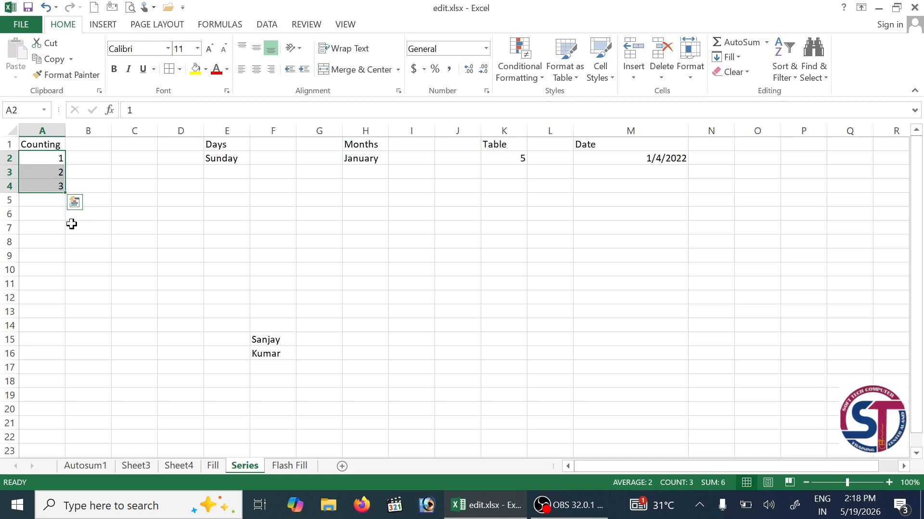
pyautogui.click(143, 231)
pyautogui.moveTo(36, 176); pyautogui.dragTo(38, 199)
pyautogui.press('Delete')
# - From A2, create a Columns linear series with stop value 100, then scroll to verify it
pyautogui.click(96, 227)
pyautogui.click(53, 158)
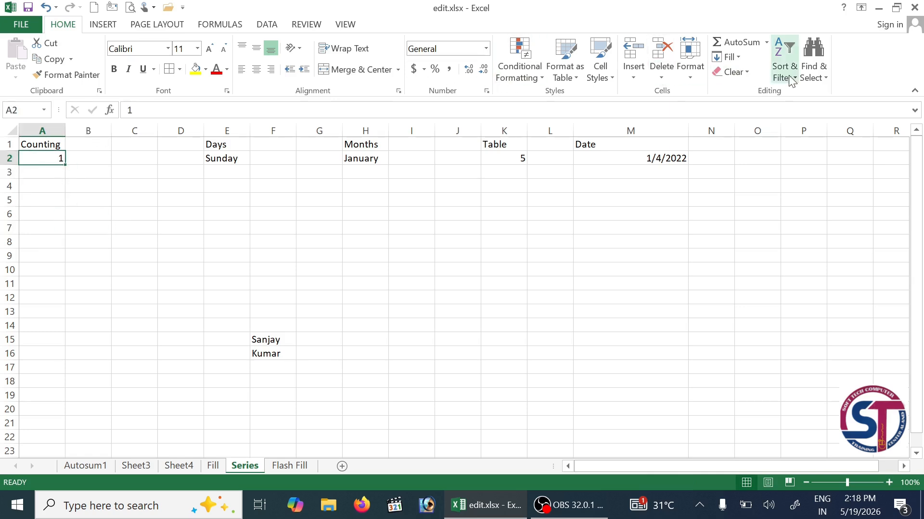
pyautogui.click(739, 55)
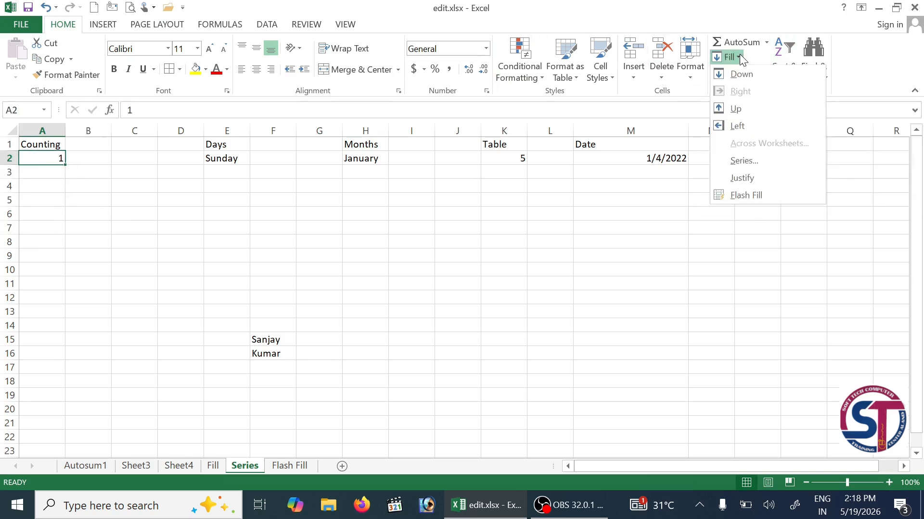
pyautogui.click(761, 166)
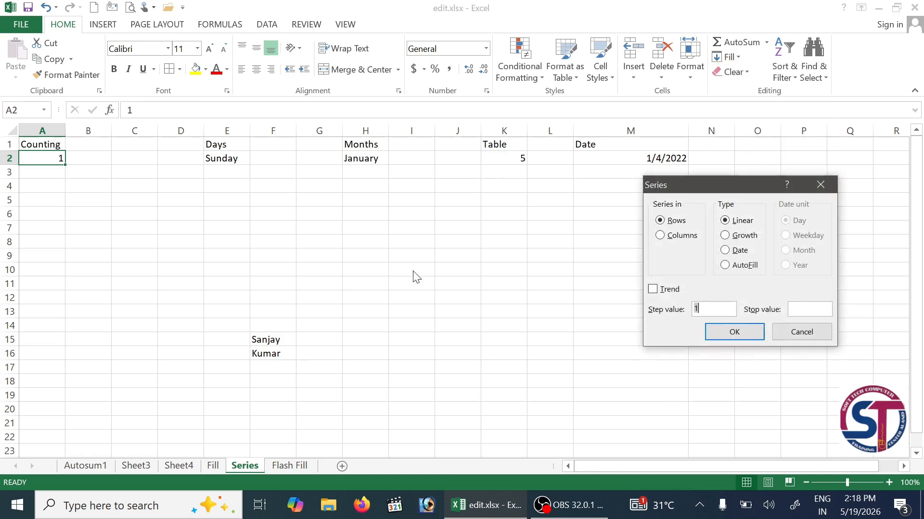
pyautogui.click(679, 234)
pyautogui.click(799, 313)
pyautogui.click(747, 338)
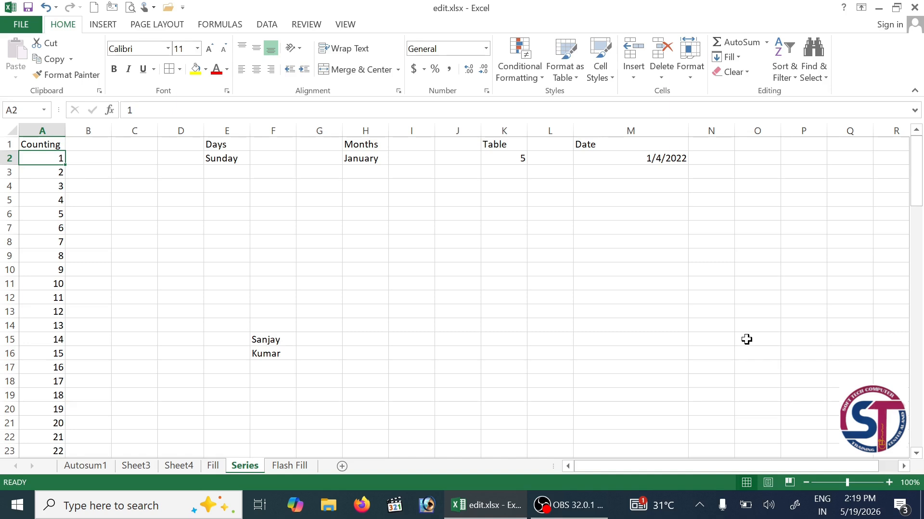
pyautogui.scroll(-6, 36, 270)
pyautogui.scroll(-20, 76, 307)
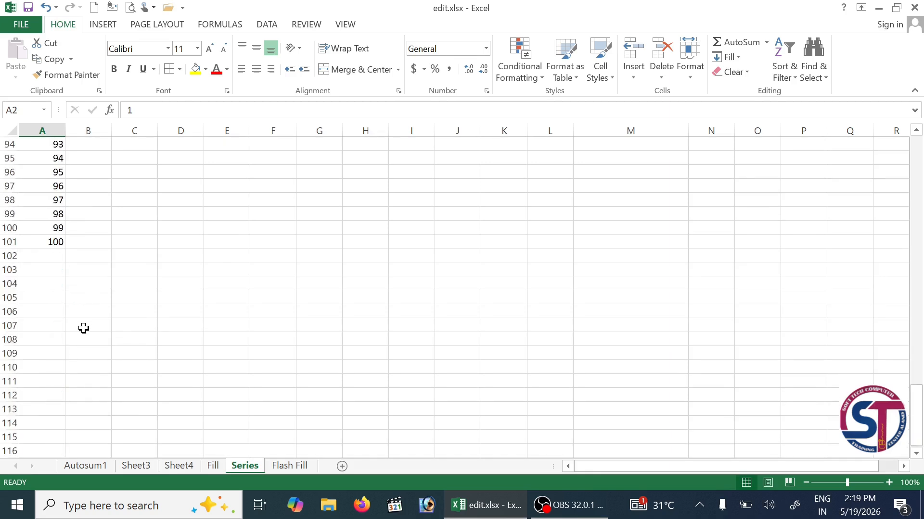
pyautogui.scroll(20, 369, 325)
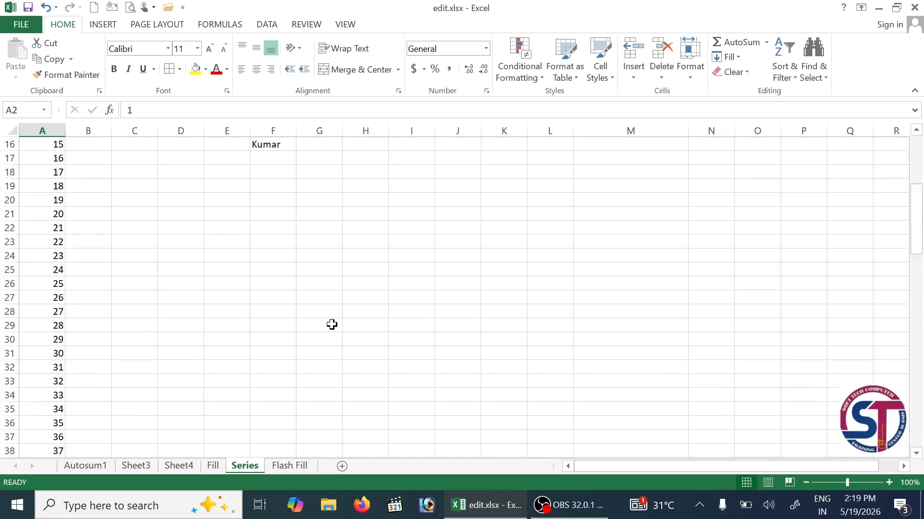
pyautogui.scroll(5, 332, 325)
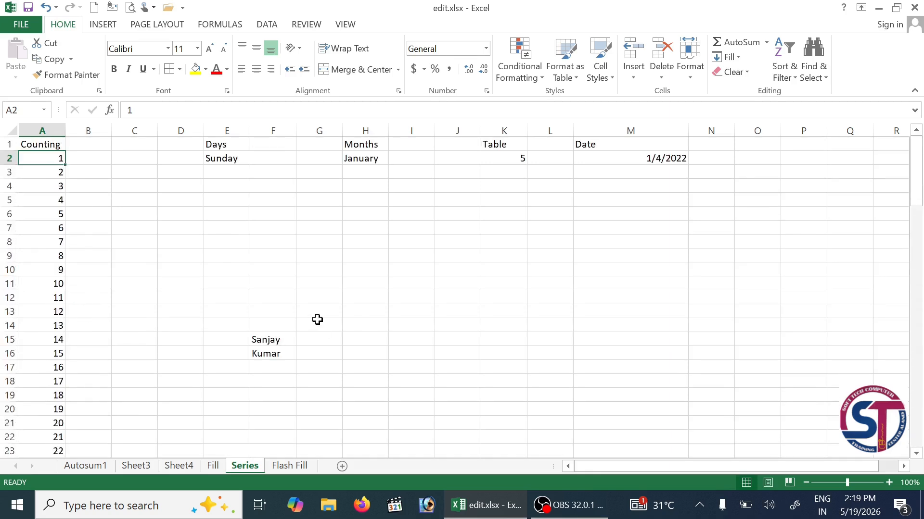
pyautogui.click(739, 57)
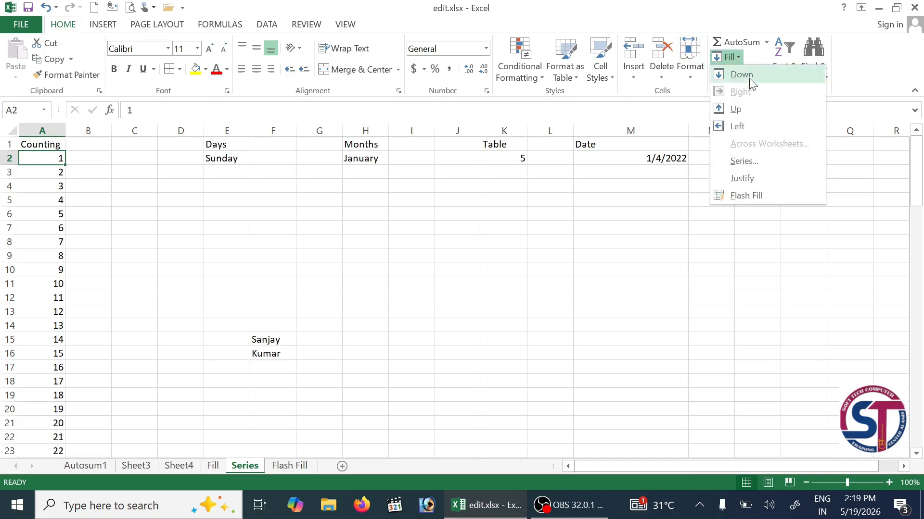
pyautogui.click(518, 218)
pyautogui.click(727, 56)
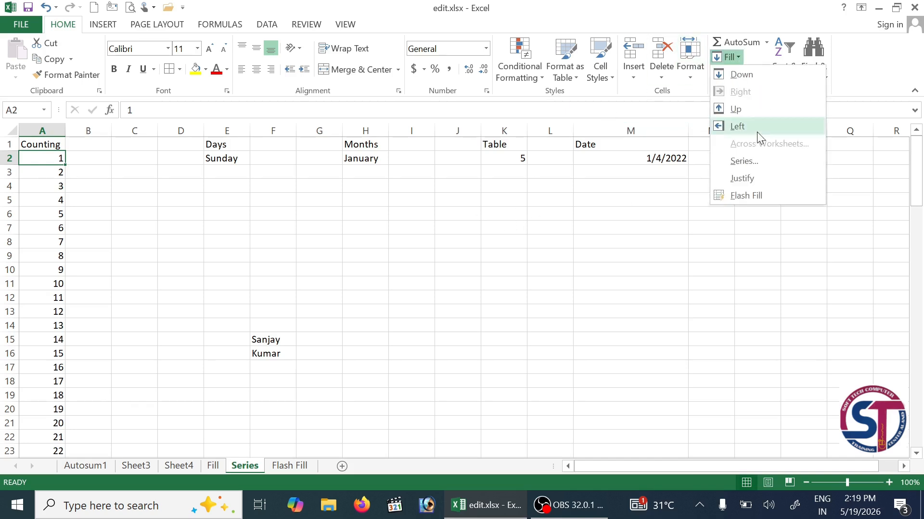
pyautogui.click(759, 158)
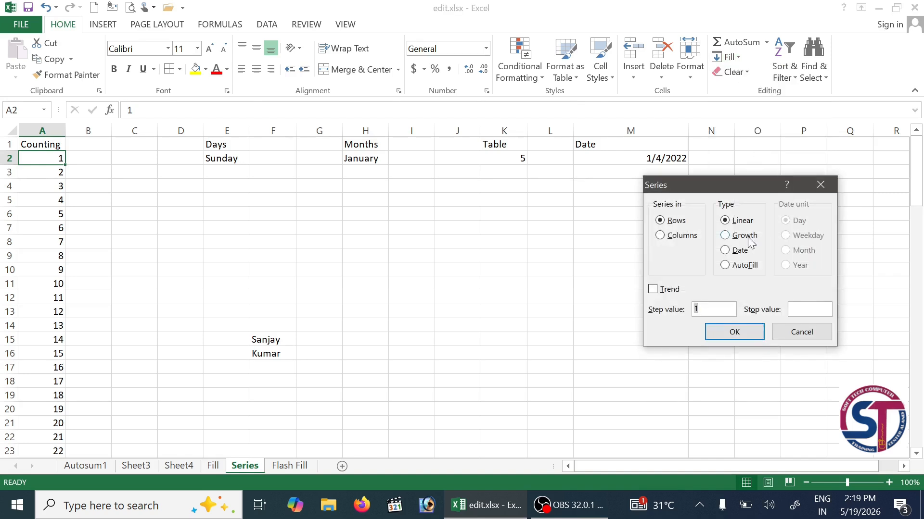
pyautogui.click(675, 237)
pyautogui.click(802, 332)
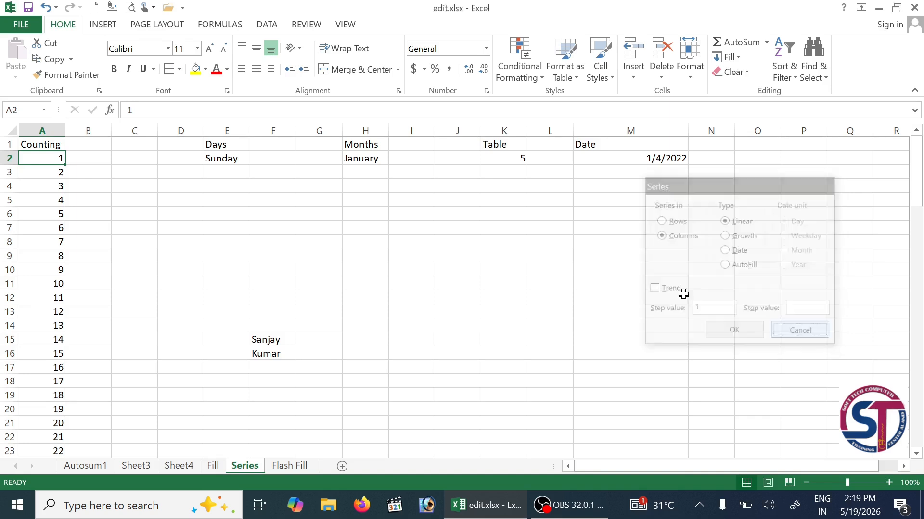
pyautogui.click(224, 169)
pyautogui.click(223, 159)
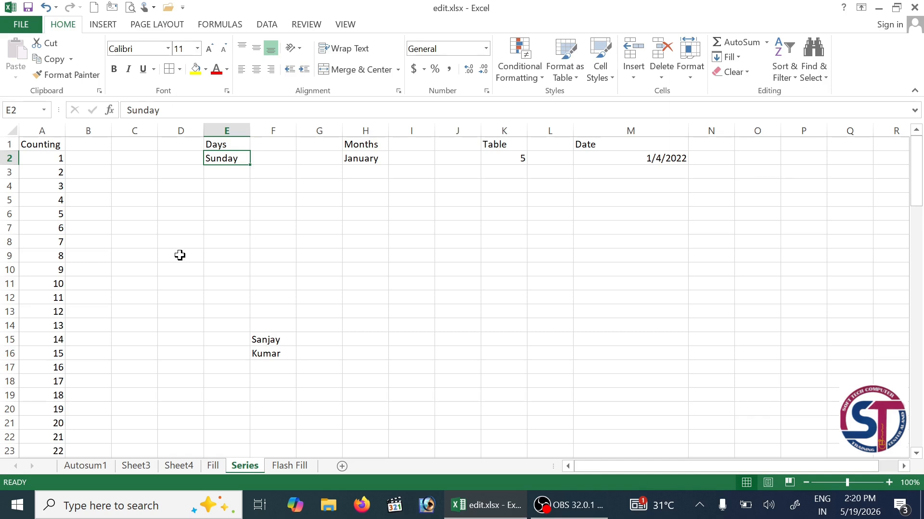
# - Fill K2:K11 down the column with a series from 5 to 50, step 5
pyautogui.click(522, 160)
pyautogui.moveTo(515, 159); pyautogui.dragTo(511, 278)
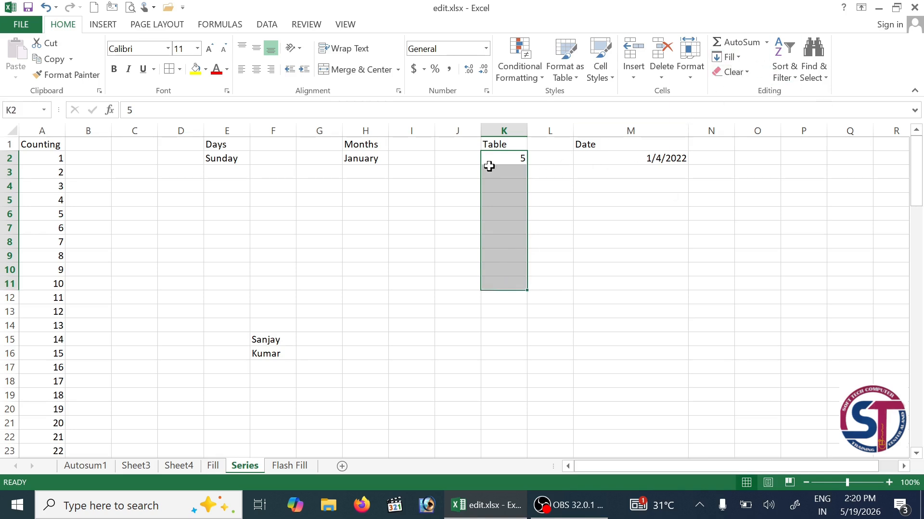
pyautogui.click(736, 57)
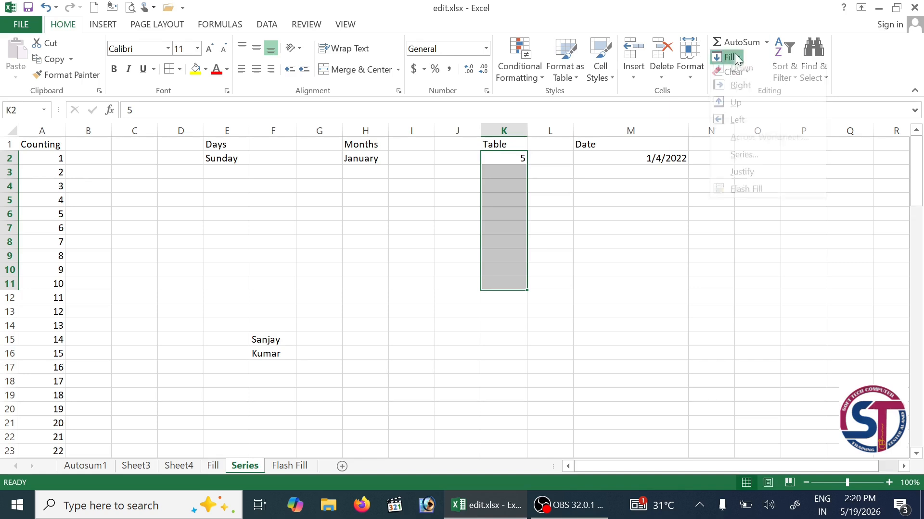
pyautogui.click(747, 157)
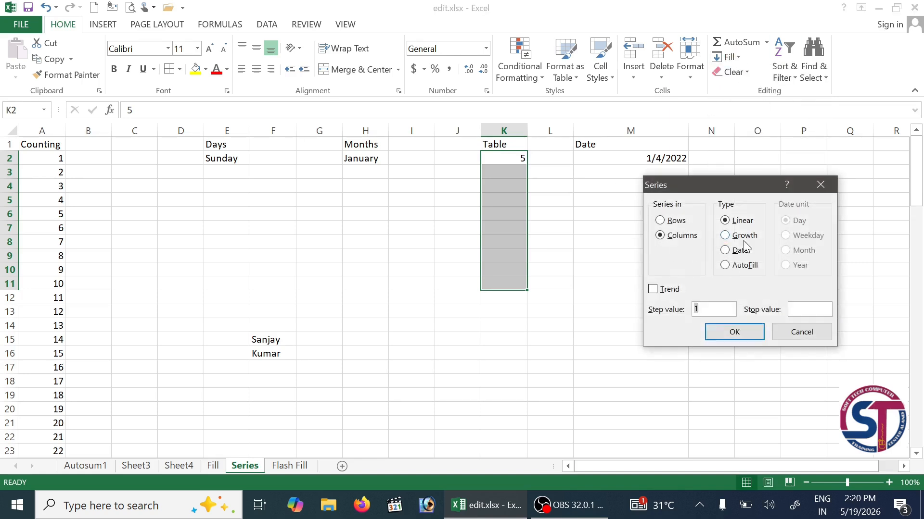
pyautogui.click(672, 238)
pyautogui.write('5')
pyautogui.click(807, 311)
pyautogui.write('50')
pyautogui.click(734, 337)
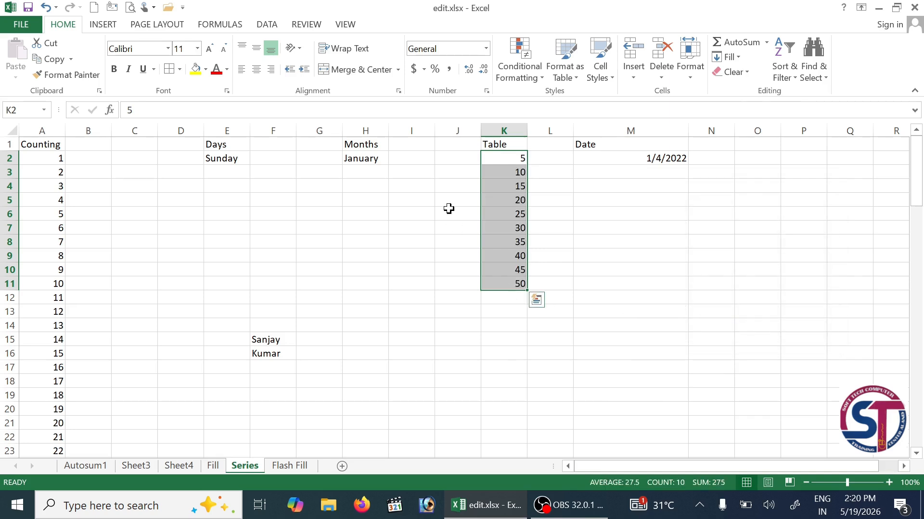
# - Enter 12 in L2 to start the 12-times table, then reselect it
pyautogui.click(553, 158)
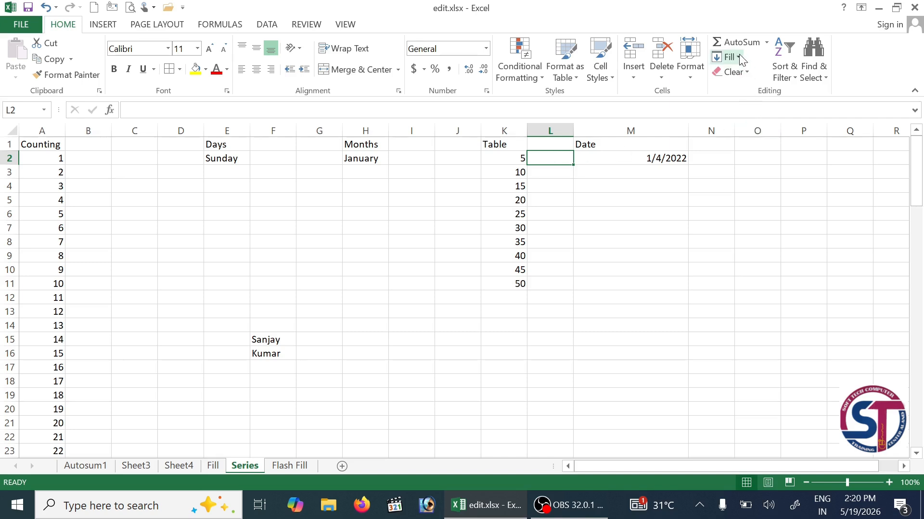
pyautogui.write('12')
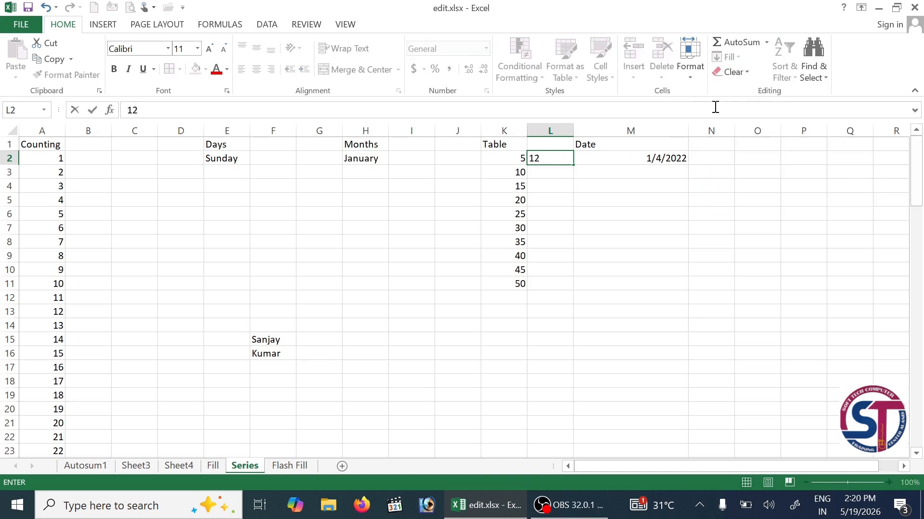
pyautogui.press('Return')
pyautogui.click(547, 157)
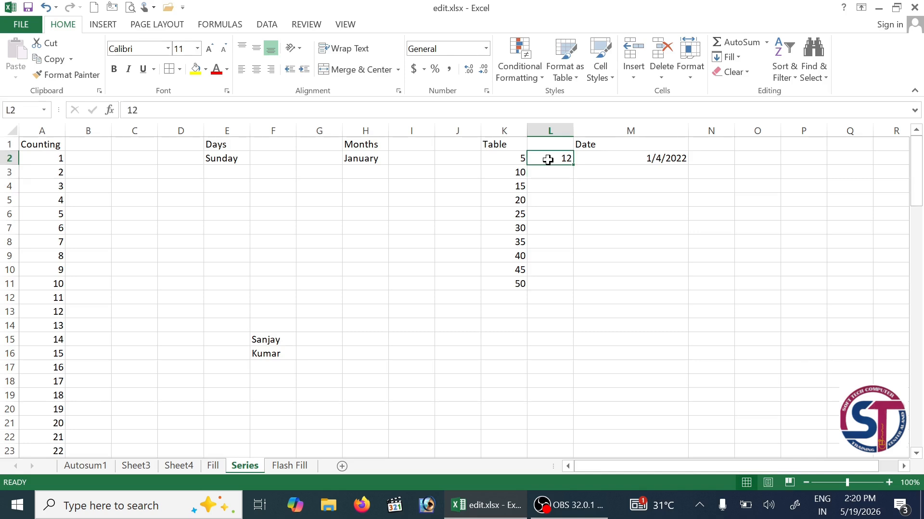
# - Fill column L down from 12 with step 12, stopping at 120
pyautogui.click(726, 57)
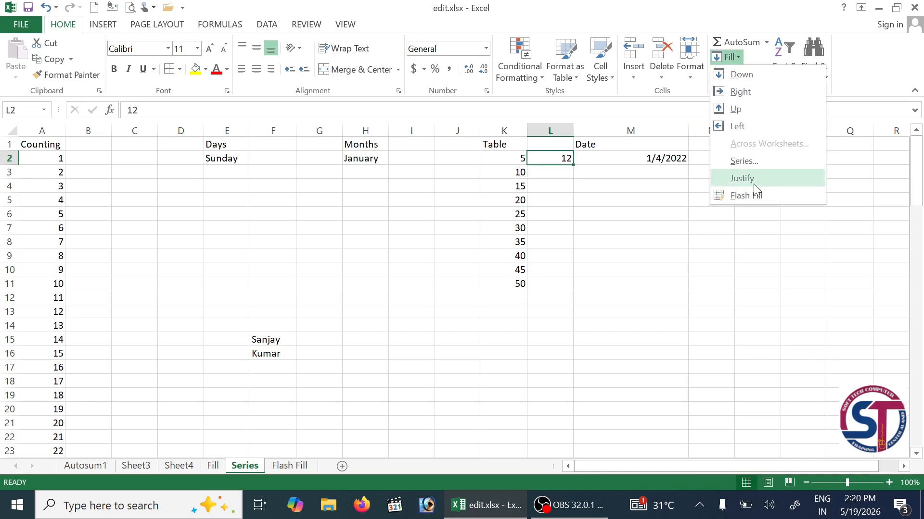
pyautogui.click(748, 160)
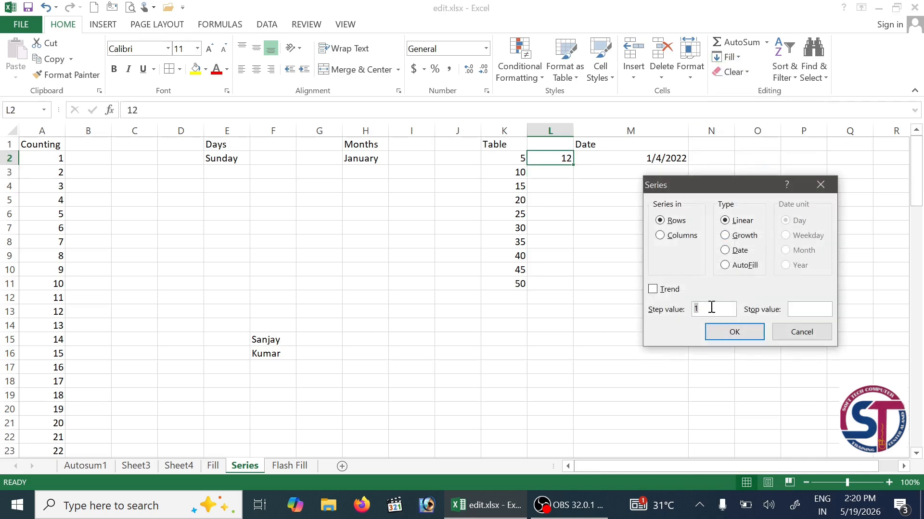
pyautogui.click(691, 239)
pyautogui.click(720, 309)
pyautogui.write('2')
pyautogui.write('120')
pyautogui.click(732, 331)
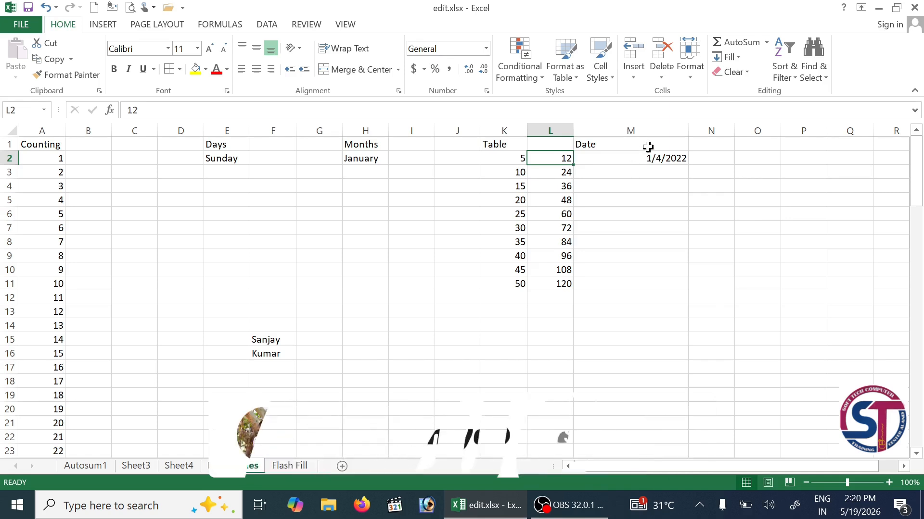
# - Insert a blank column at M so Date shifts to column N
pyautogui.rightClick(647, 131)
pyautogui.press('Escape')
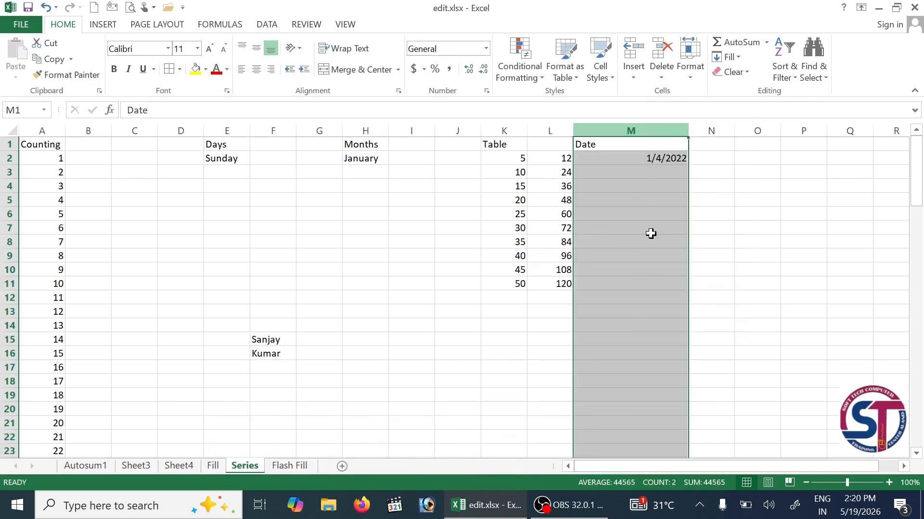
pyautogui.hotkey('ctrl', 'shift', '+')
pyautogui.click(529, 186)
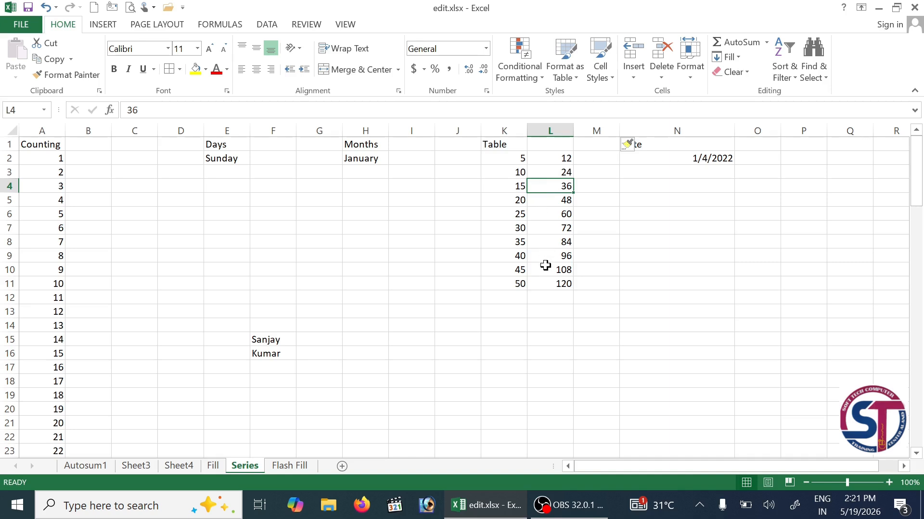
# - Select the Sunday cell under the Days heading
pyautogui.click(221, 158)
pyautogui.click(220, 150)
pyautogui.click(220, 155)
pyautogui.click(219, 145)
pyautogui.click(222, 158)
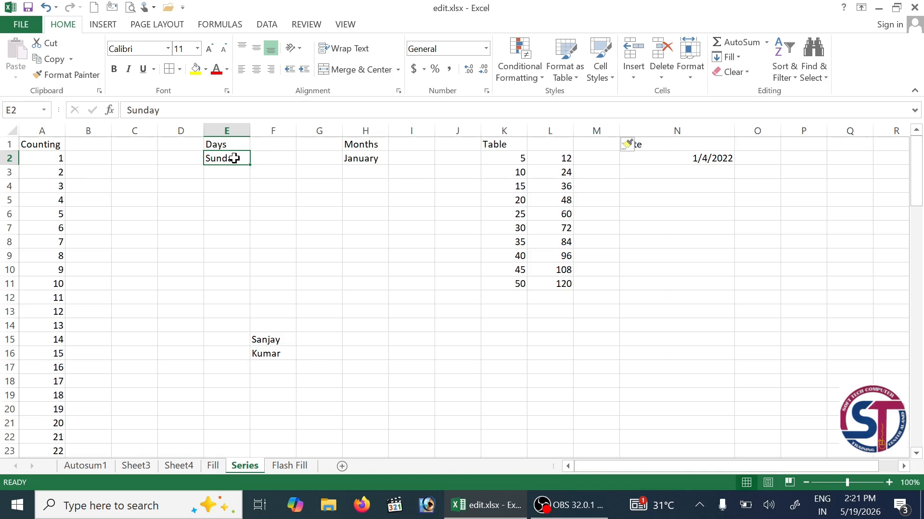
# - Try the Series dialog with Columns chosen, then close it without filling
pyautogui.click(739, 58)
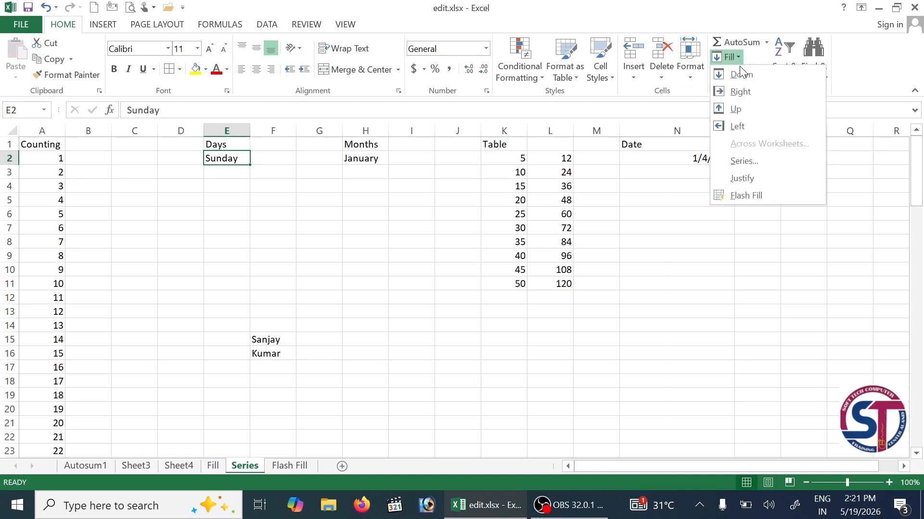
pyautogui.click(759, 164)
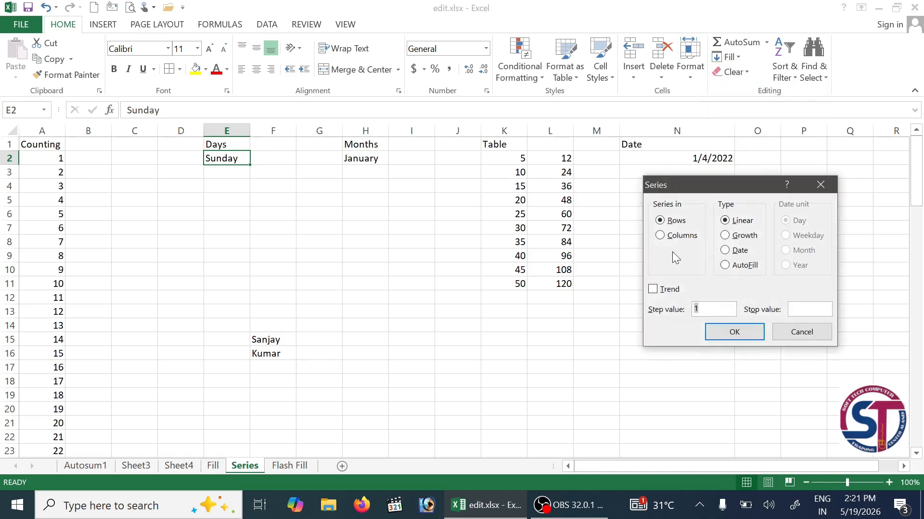
pyautogui.click(685, 235)
pyautogui.click(815, 336)
# - Select the cells below Sunday and AutoFill Monday through Friday into them
pyautogui.moveTo(227, 158); pyautogui.dragTo(226, 231)
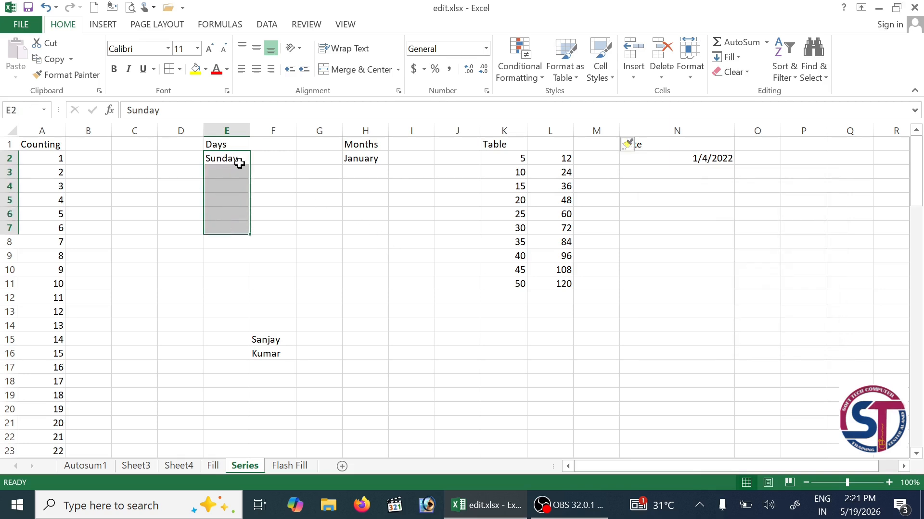
pyautogui.click(740, 57)
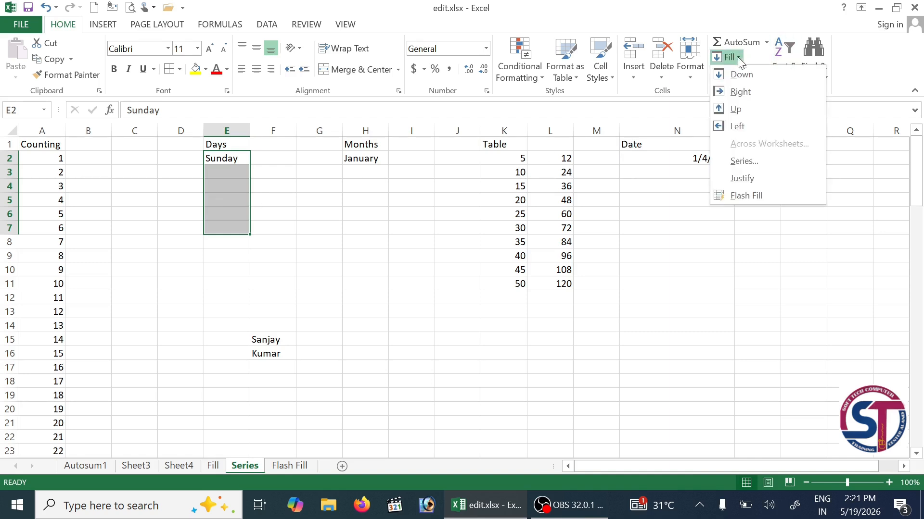
pyautogui.click(741, 161)
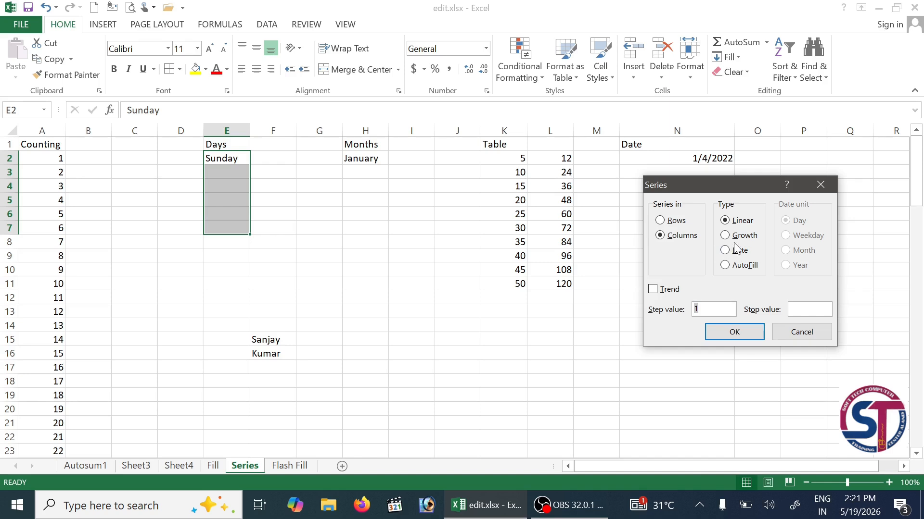
pyautogui.click(746, 267)
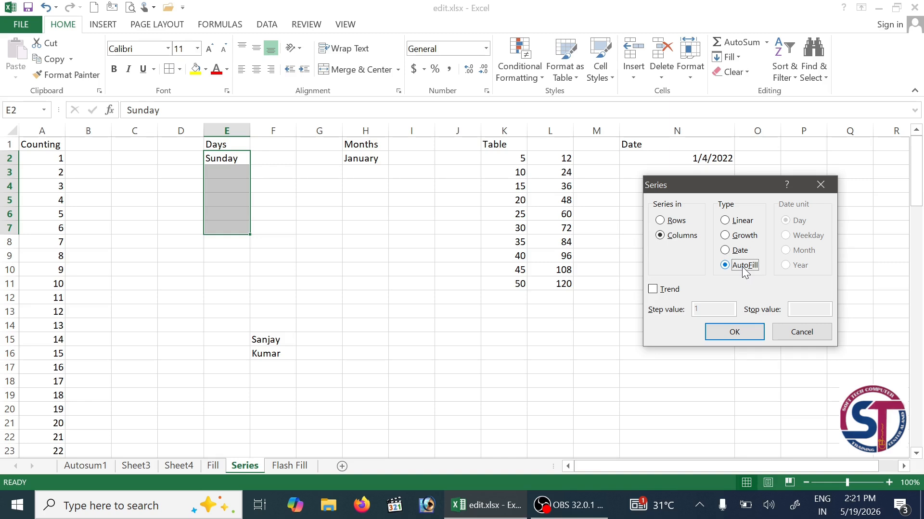
pyautogui.click(746, 335)
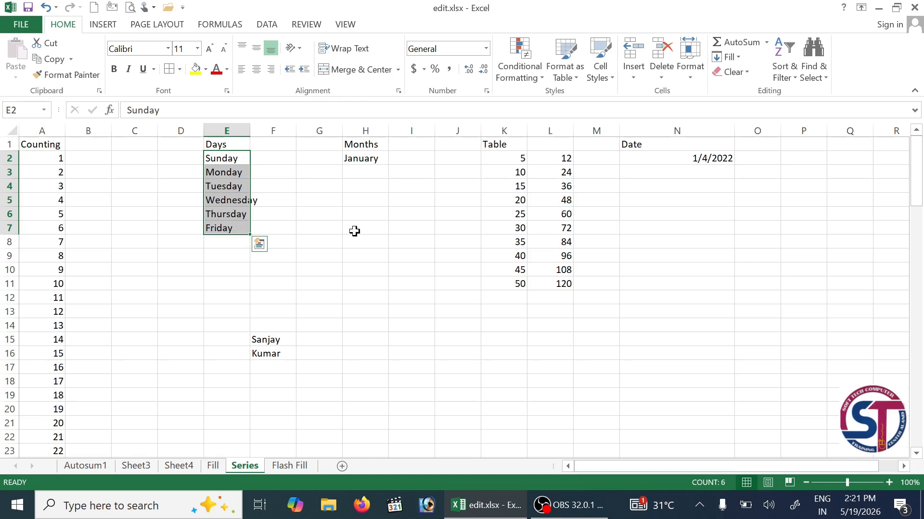
# - Undo the fill, extend the selection to E8, and AutoFill Sunday through Saturday
pyautogui.click(326, 231)
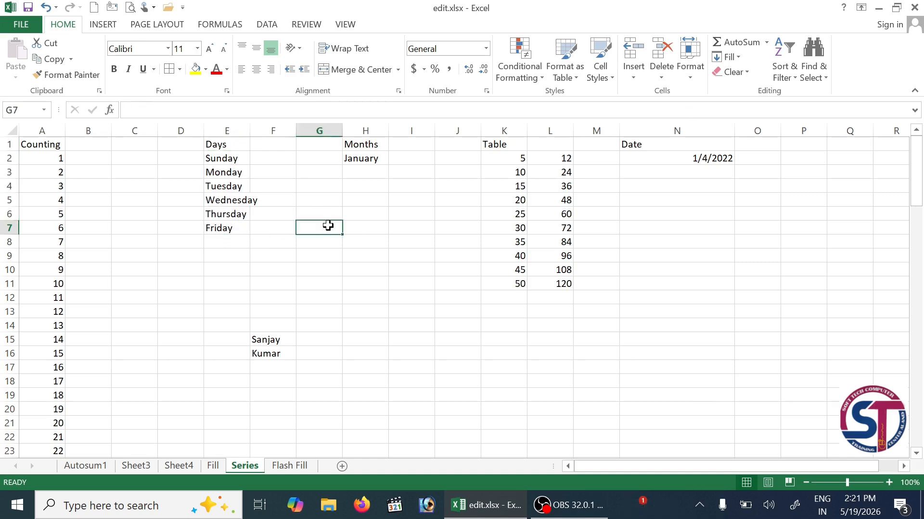
pyautogui.hotkey('ctrl', 'z')
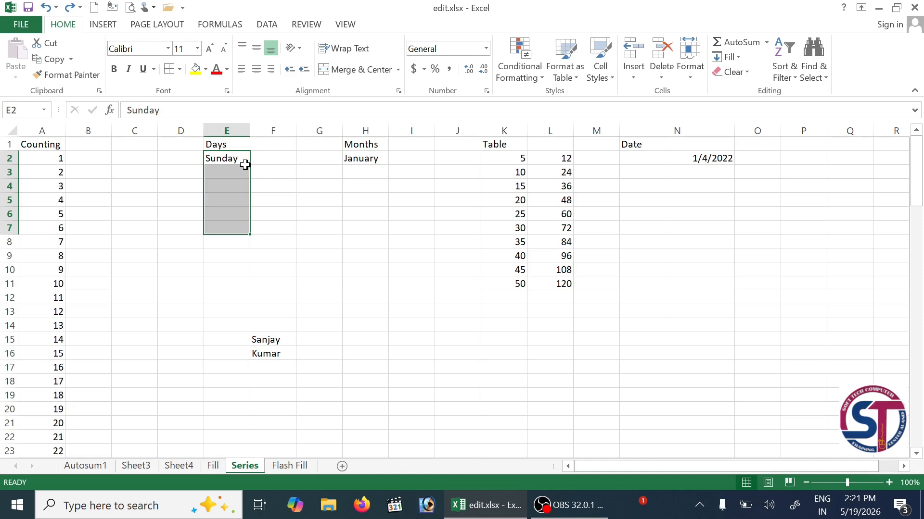
pyautogui.hotkey('shift', 'Down')
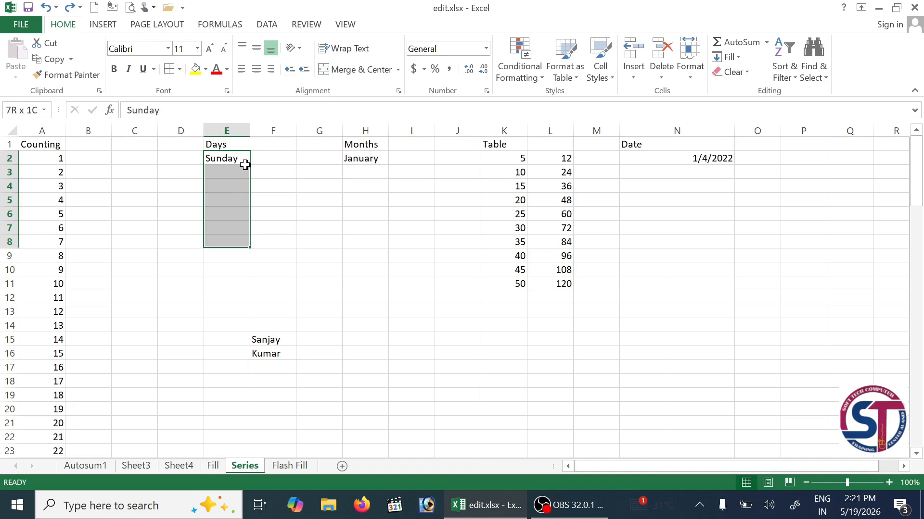
pyautogui.click(737, 58)
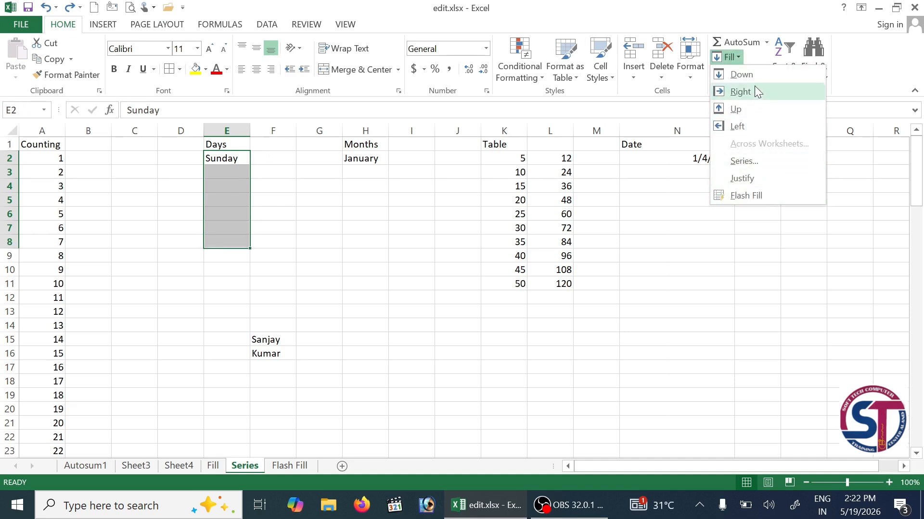
pyautogui.click(765, 172)
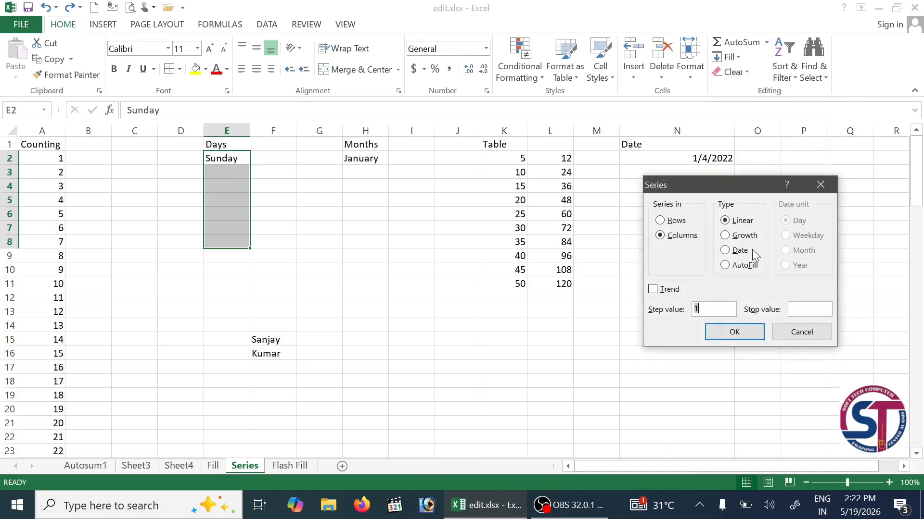
pyautogui.click(726, 266)
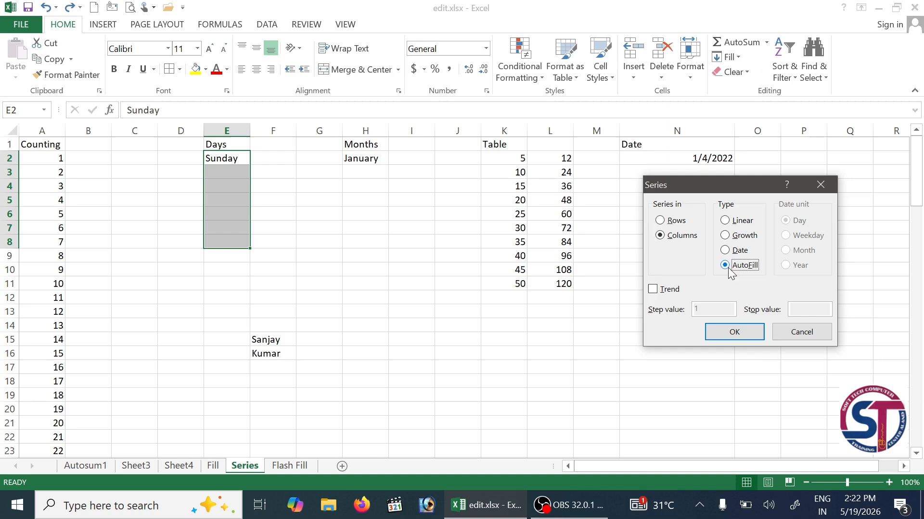
pyautogui.click(743, 337)
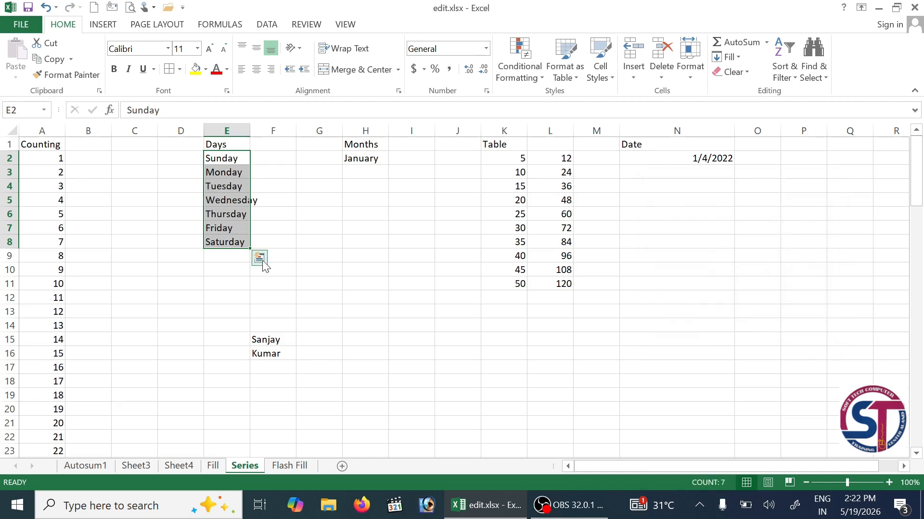
pyautogui.click(231, 174)
pyautogui.click(231, 187)
pyautogui.click(233, 199)
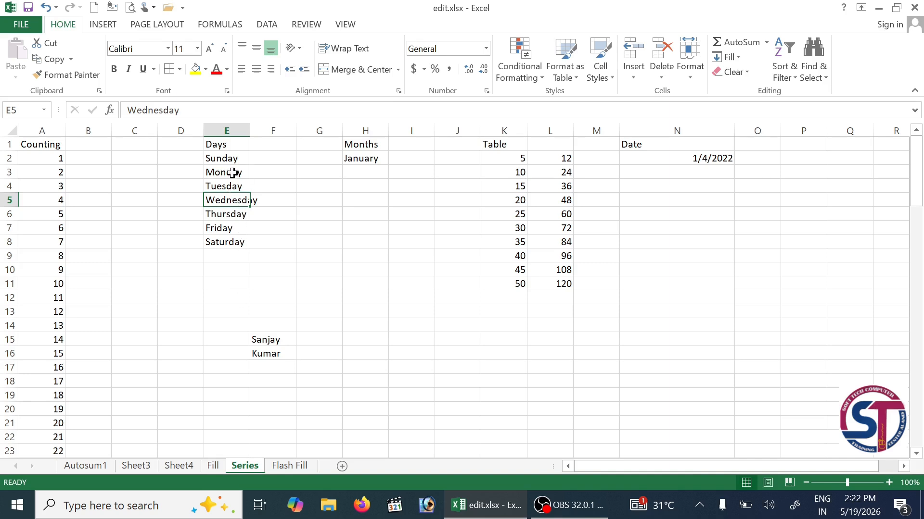
# - Select January in H2 and try the Series dialog, closing it without filling
pyautogui.click(231, 255)
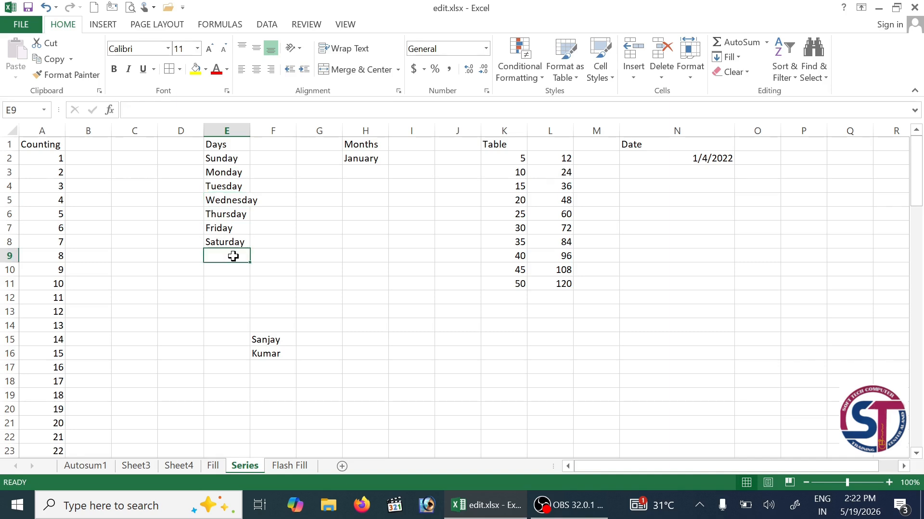
pyautogui.click(374, 160)
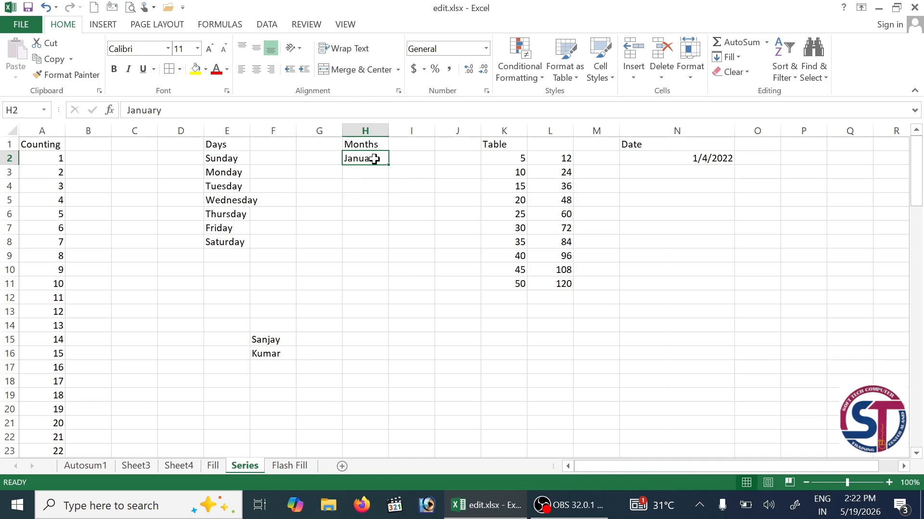
pyautogui.click(739, 57)
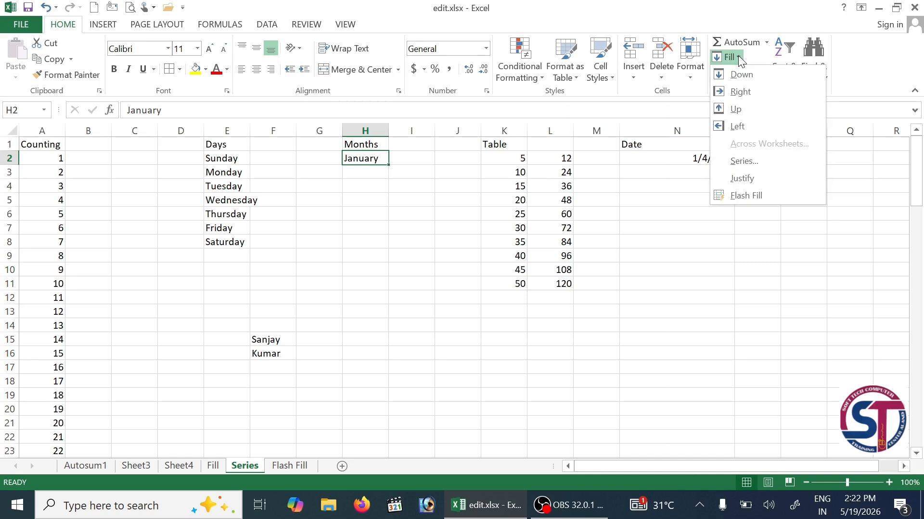
pyautogui.click(761, 157)
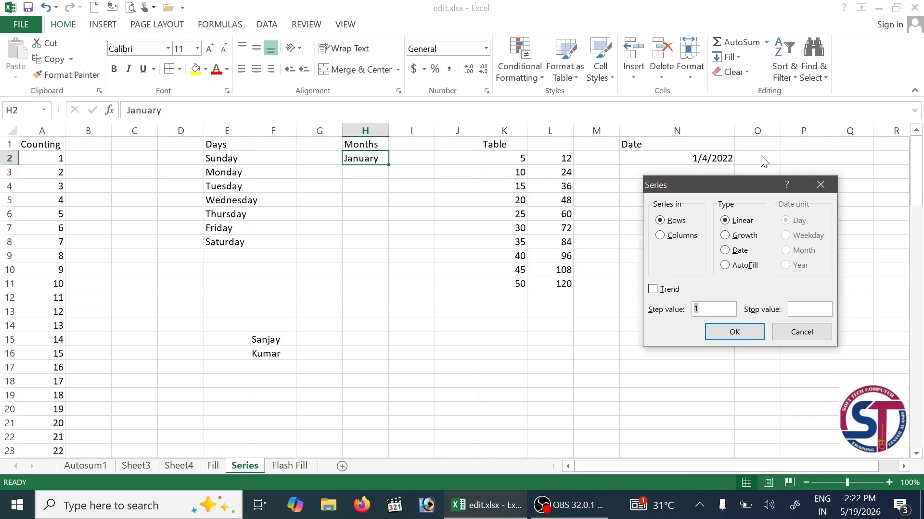
pyautogui.click(681, 237)
pyautogui.click(811, 335)
# - Select H2:H13 and AutoFill February through December below January
pyautogui.click(258, 259)
pyautogui.moveTo(371, 160); pyautogui.dragTo(374, 310)
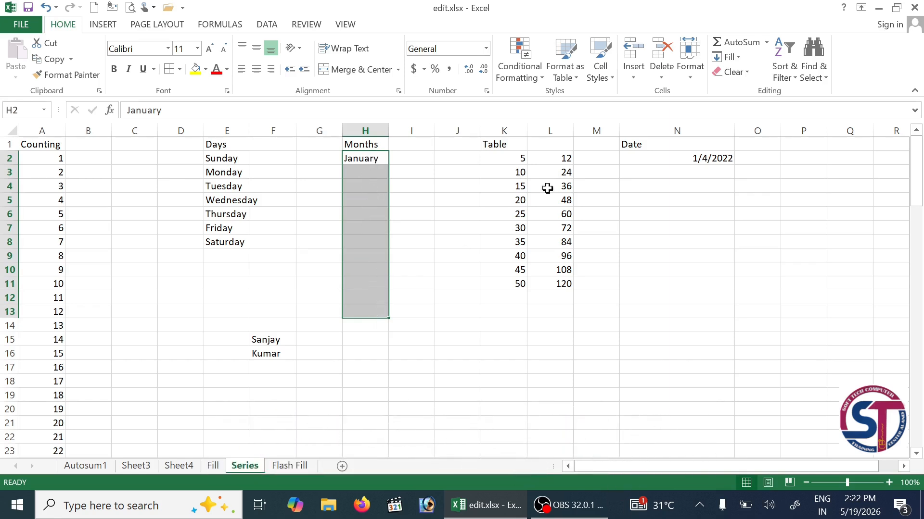
pyautogui.click(738, 57)
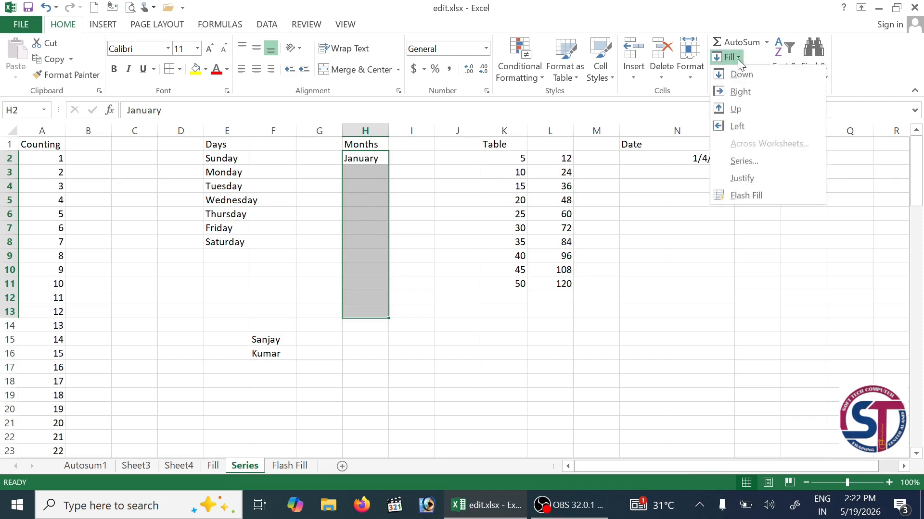
pyautogui.click(747, 162)
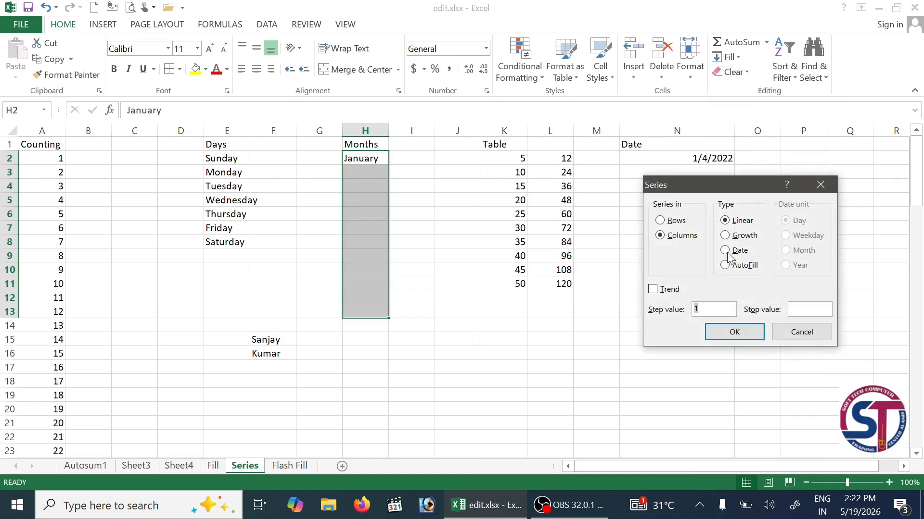
pyautogui.click(745, 265)
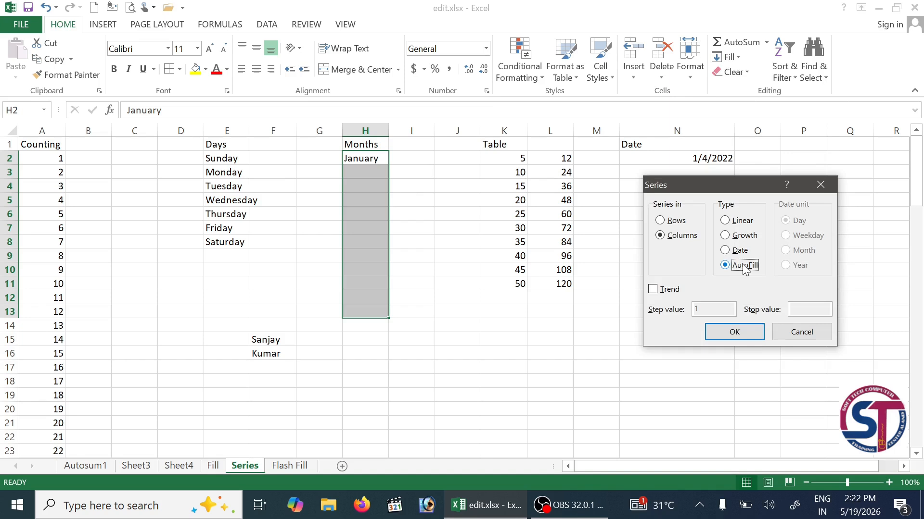
pyautogui.click(743, 333)
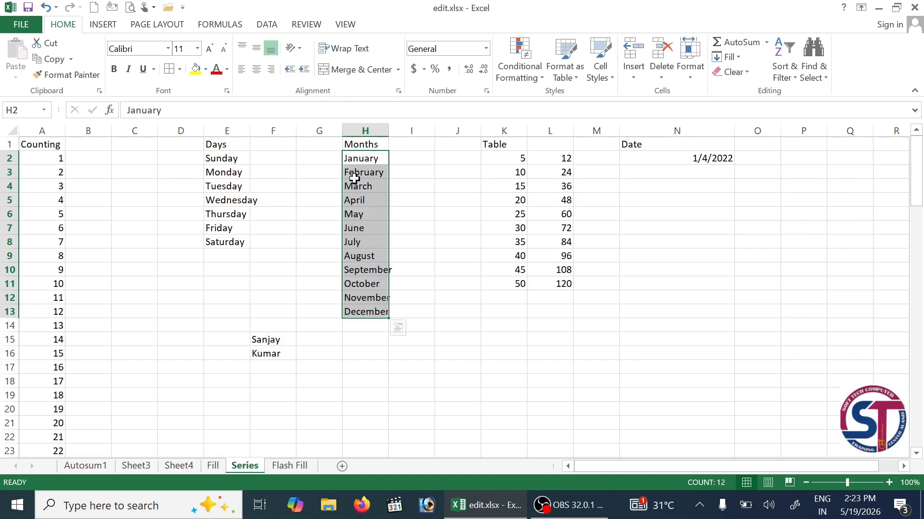
# - Redo the January–December AutoFill in column H and autofit column H to the month names
pyautogui.hotkey('ctrl', 'z')
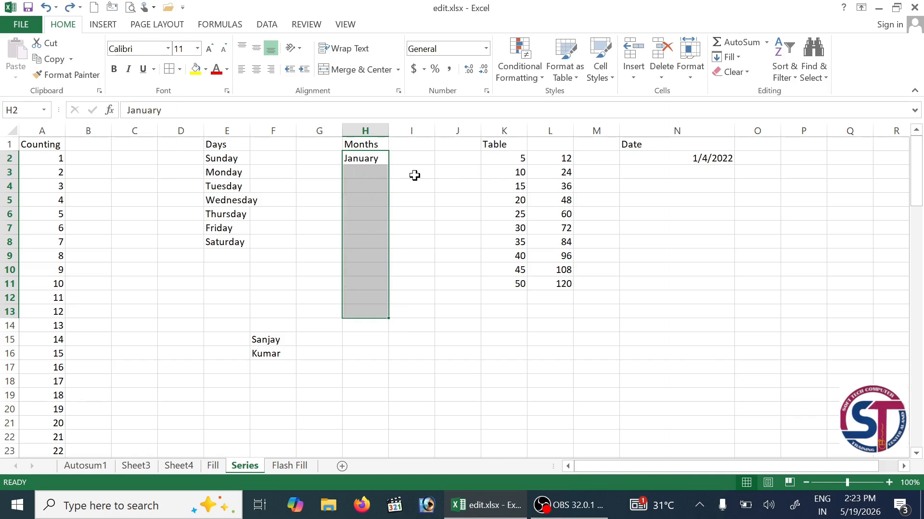
pyautogui.click(732, 60)
pyautogui.click(744, 162)
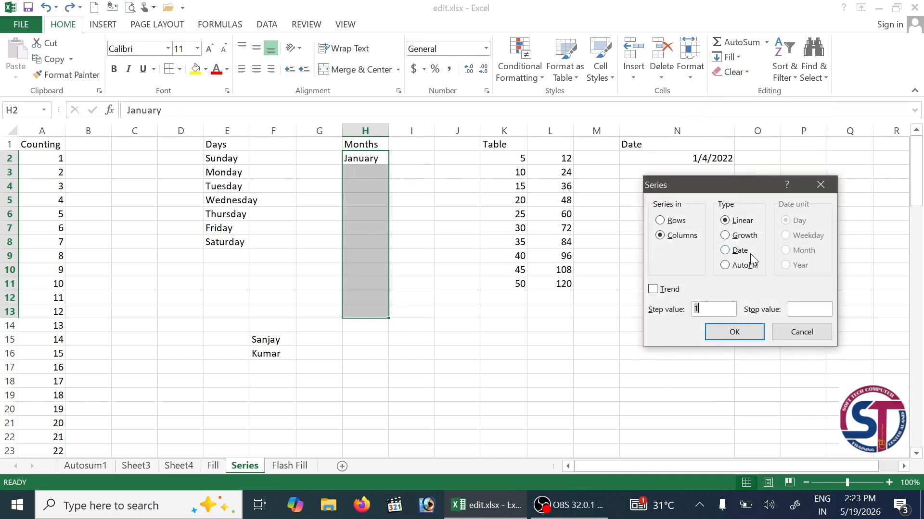
pyautogui.click(735, 267)
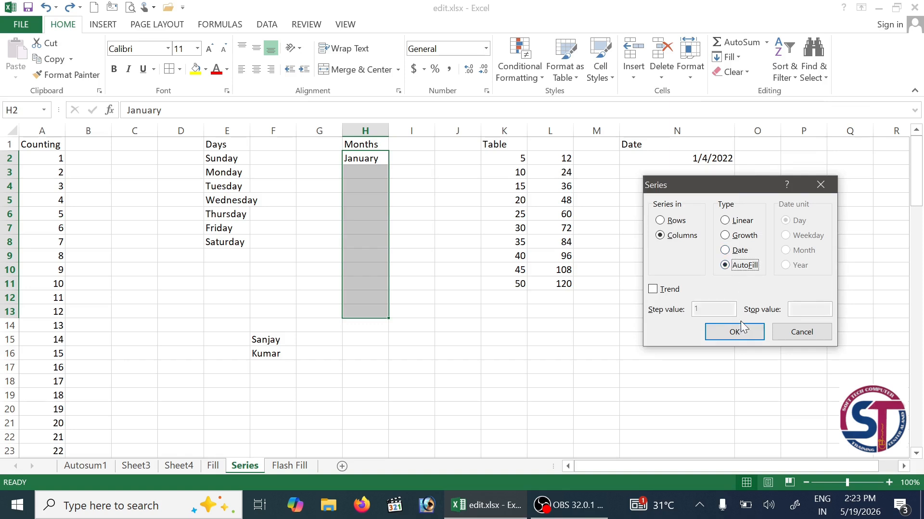
pyautogui.click(732, 331)
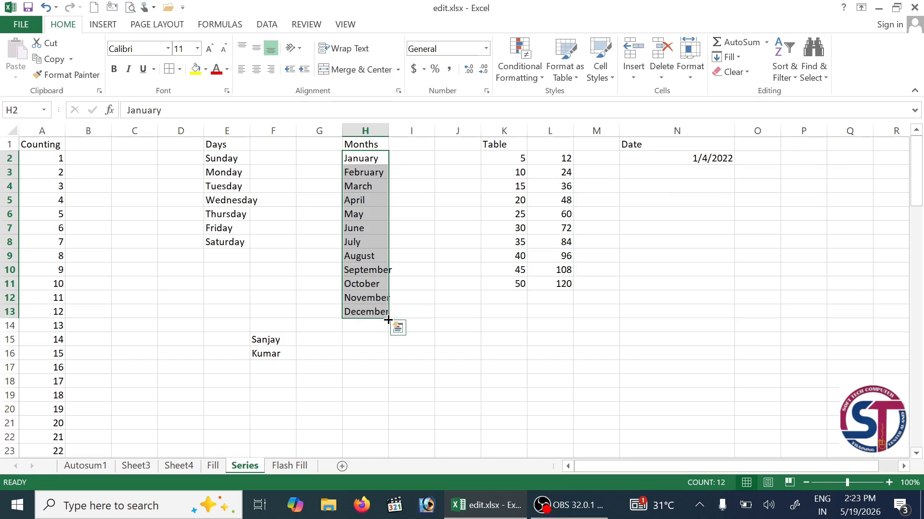
pyautogui.doubleClick(389, 130)
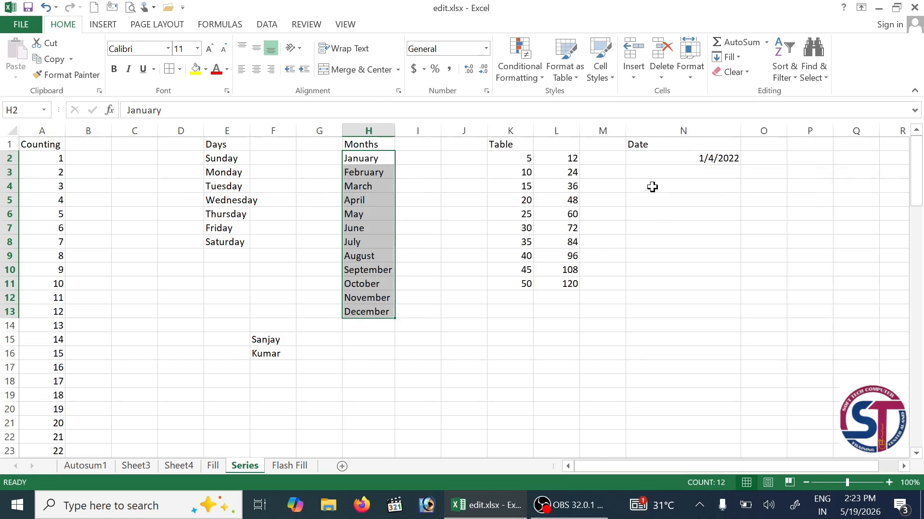
pyautogui.click(642, 160)
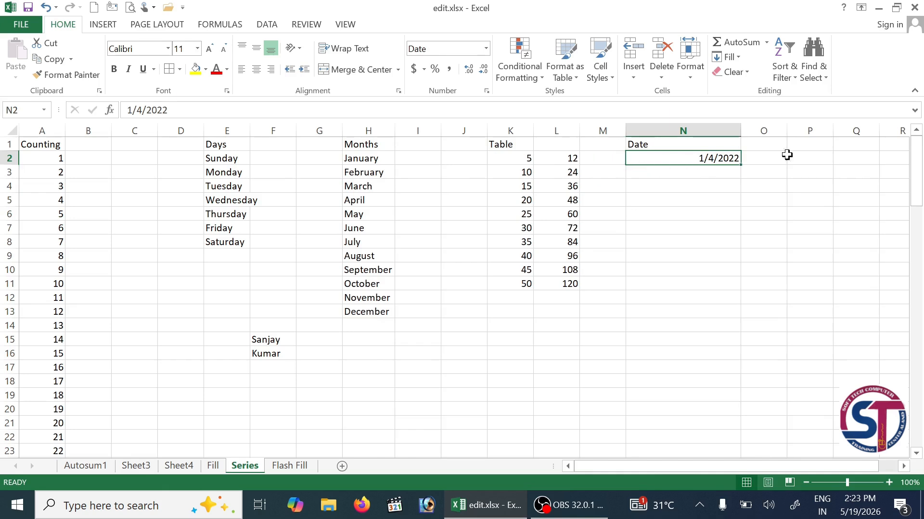
# - Dismiss the Series dialog and delete the two stray name entries in F15:F16
pyautogui.click(738, 56)
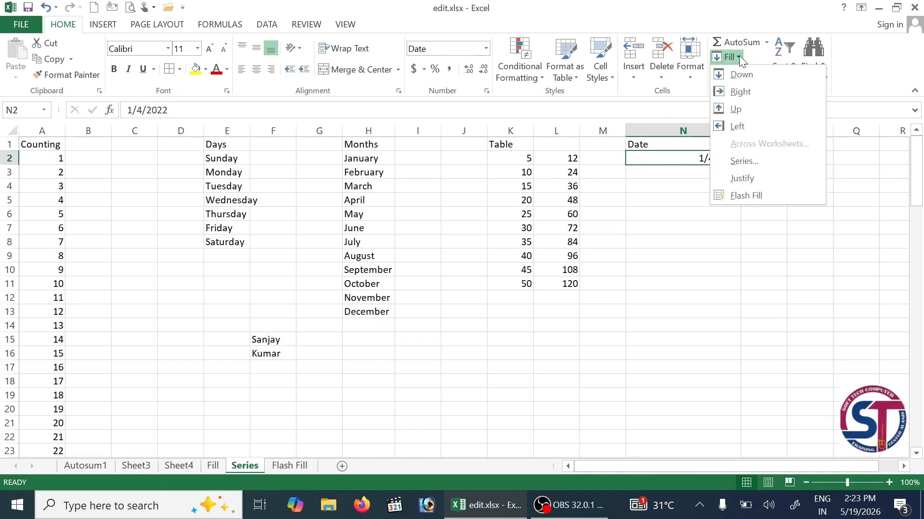
pyautogui.click(755, 163)
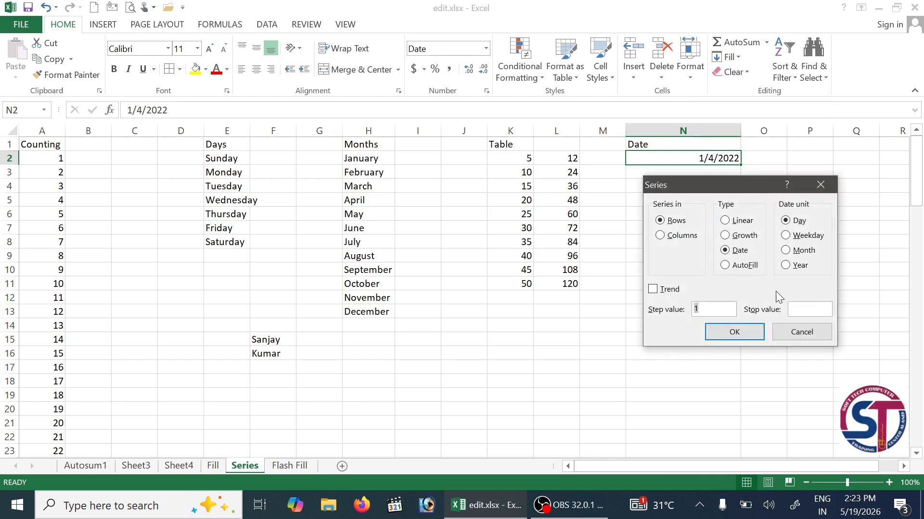
pyautogui.click(801, 332)
pyautogui.moveTo(266, 340); pyautogui.dragTo(262, 353)
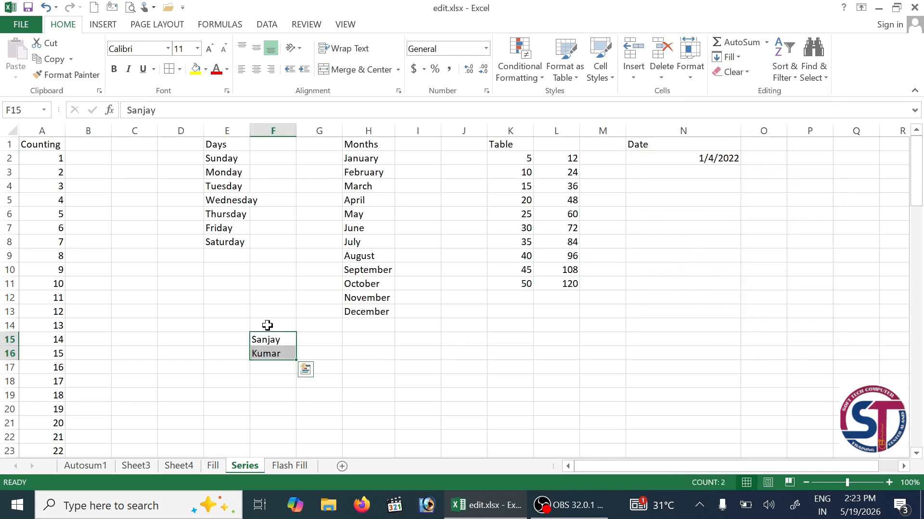
pyautogui.press('Delete')
pyautogui.click(620, 352)
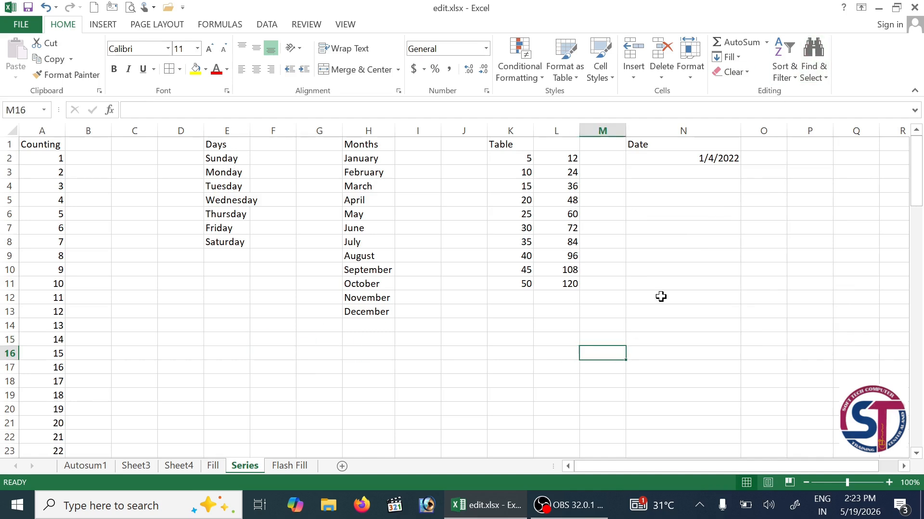
# - Select the 1/4/2022 date in N2 and open the Series dialog beside the Date column
pyautogui.click(709, 155)
pyautogui.click(745, 57)
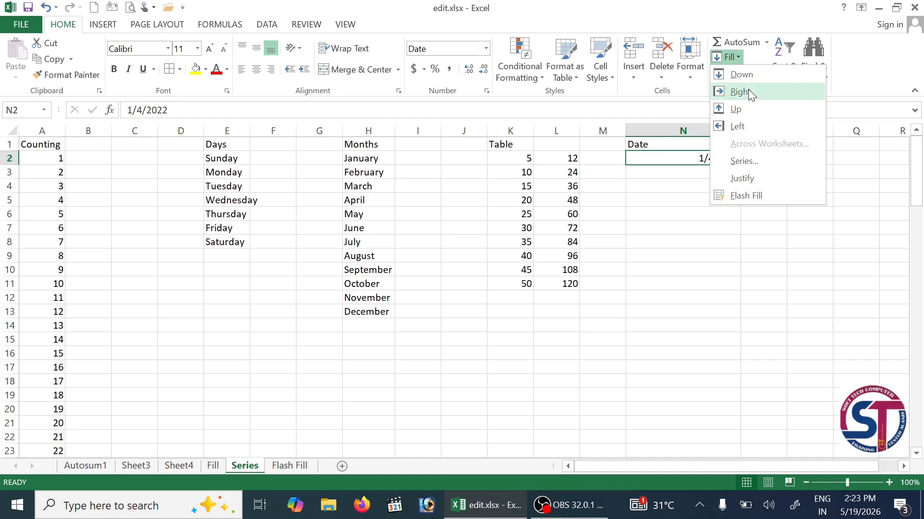
pyautogui.click(745, 162)
pyautogui.moveTo(758, 189); pyautogui.dragTo(484, 191)
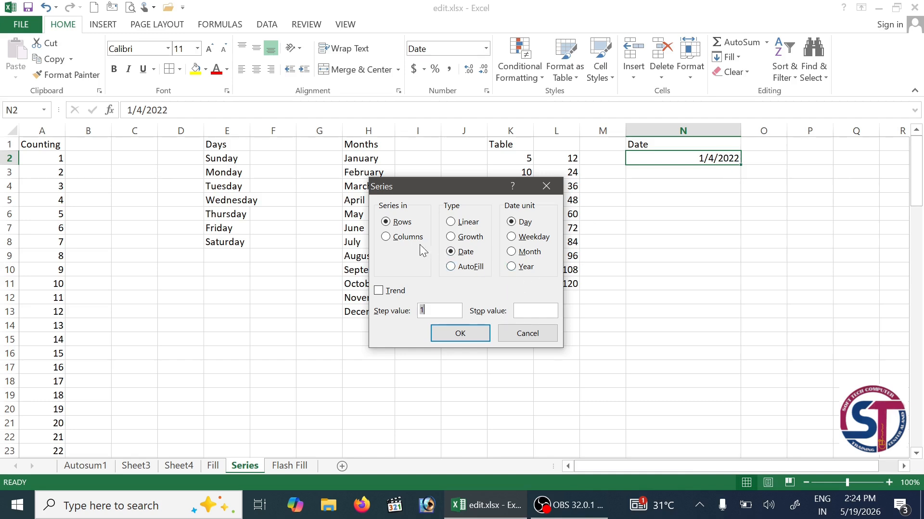
# - In the Series dialog, set the series to run in Columns and check the step value of 1
pyautogui.click(405, 240)
pyautogui.click(518, 312)
pyautogui.click(448, 311)
pyautogui.click(534, 311)
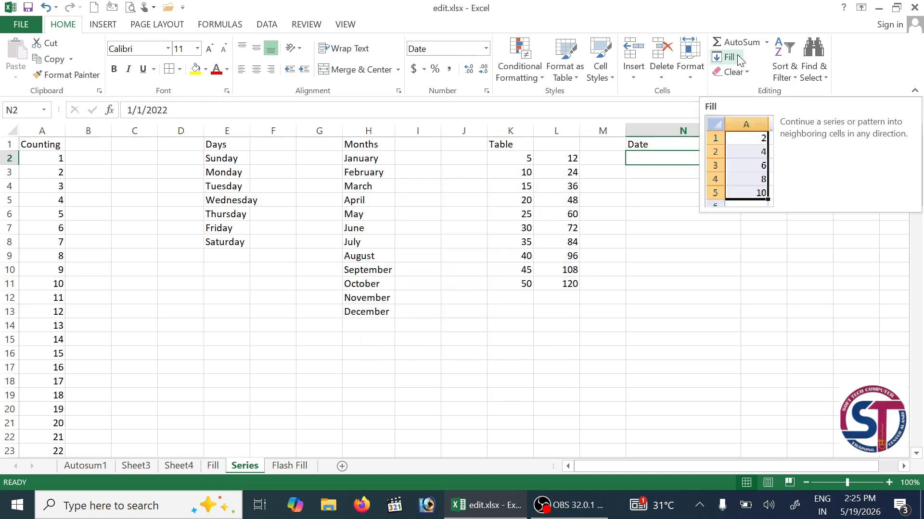
# - Reopen Fill > Series and fill column N with daily dates through stop value 1/31/2022
pyautogui.click(738, 55)
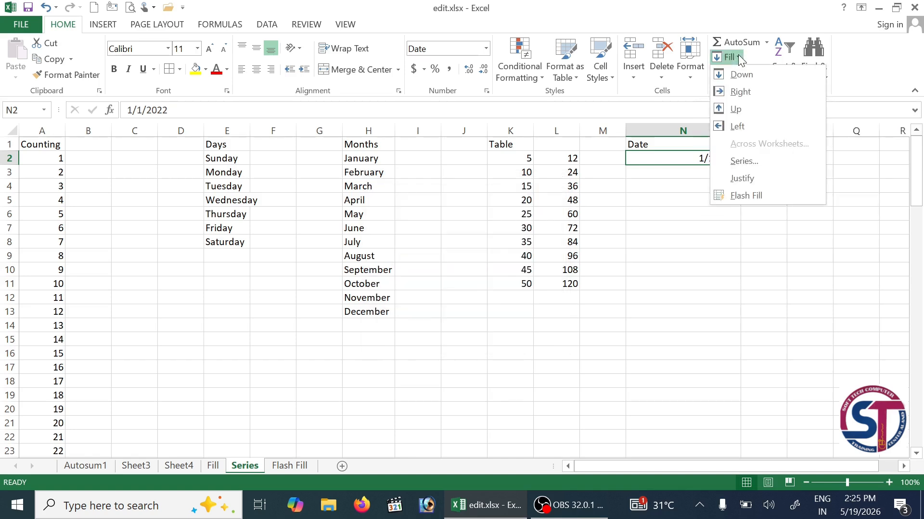
pyautogui.click(767, 172)
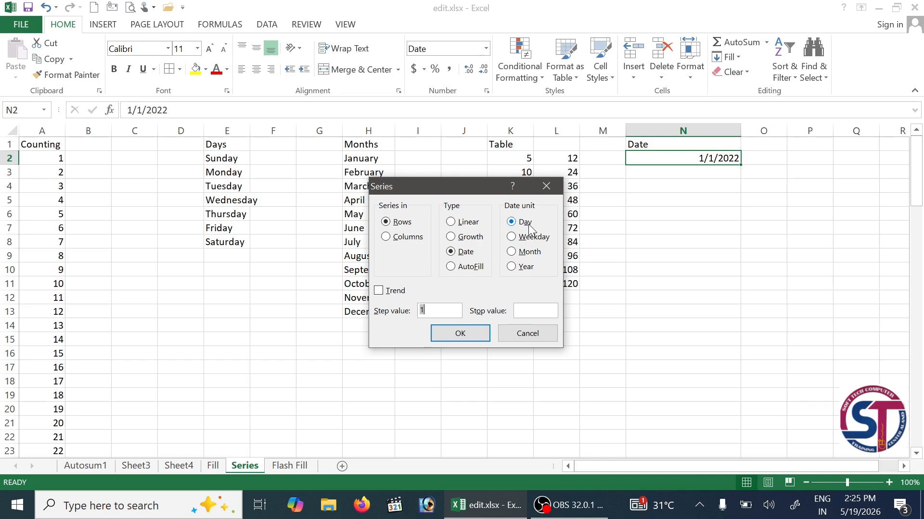
pyautogui.click(410, 237)
pyautogui.click(528, 308)
pyautogui.write('1')
pyautogui.write('22')
pyautogui.click(450, 334)
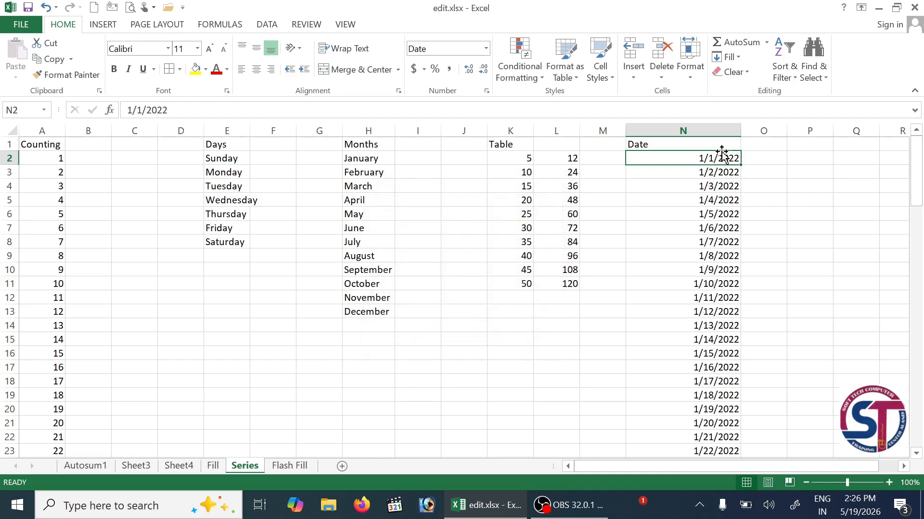
# - Scroll through the filled dates, then undo the date series
pyautogui.scroll(-6, 718, 204)
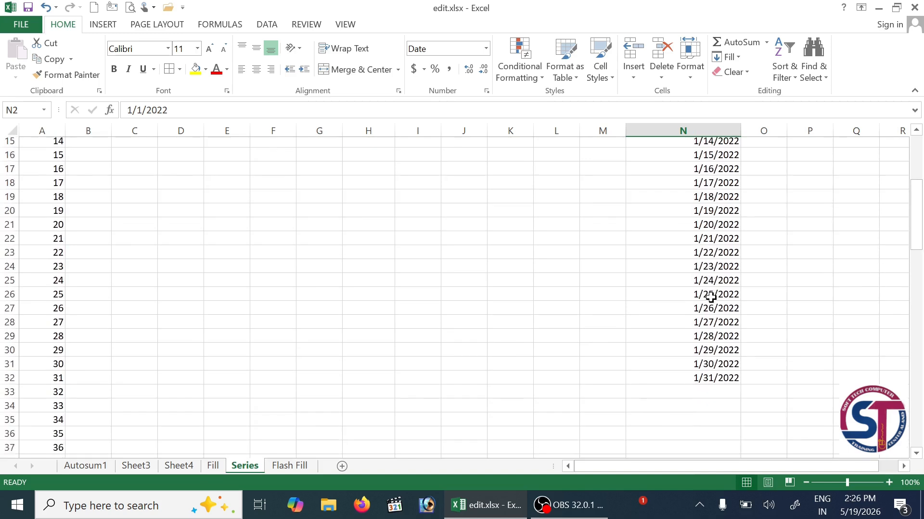
pyautogui.scroll(6, 722, 323)
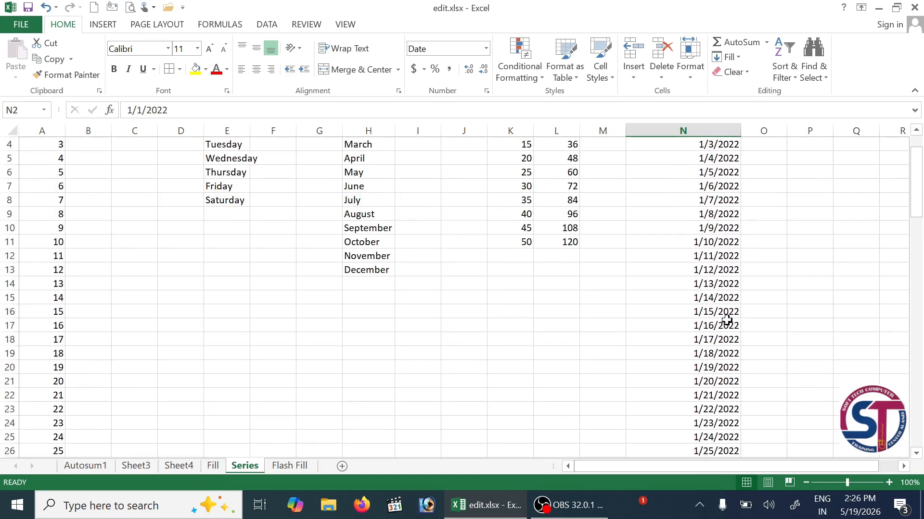
pyautogui.scroll(-5, 717, 197)
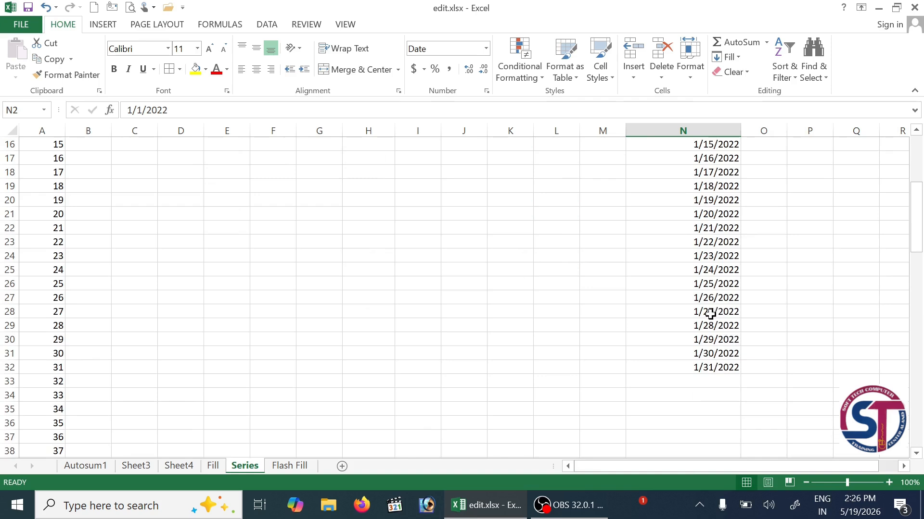
pyautogui.scroll(4, 708, 300)
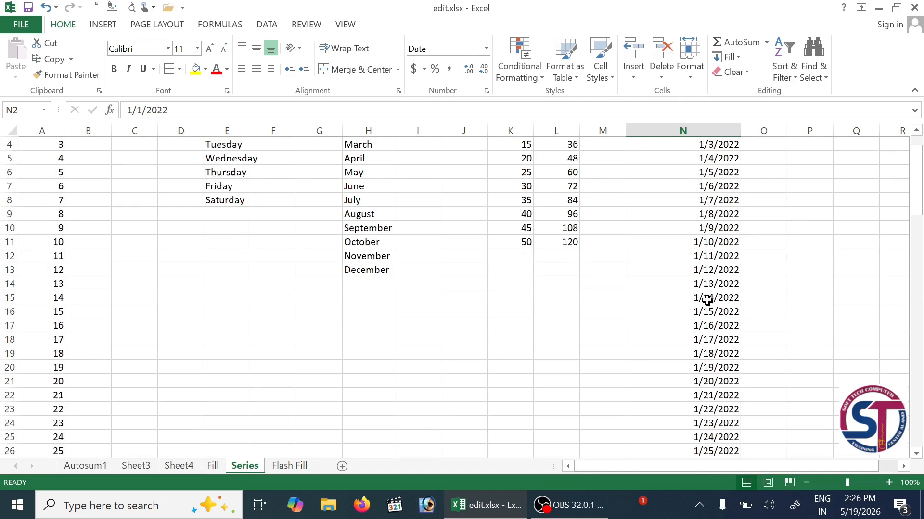
pyautogui.scroll(1, 705, 291)
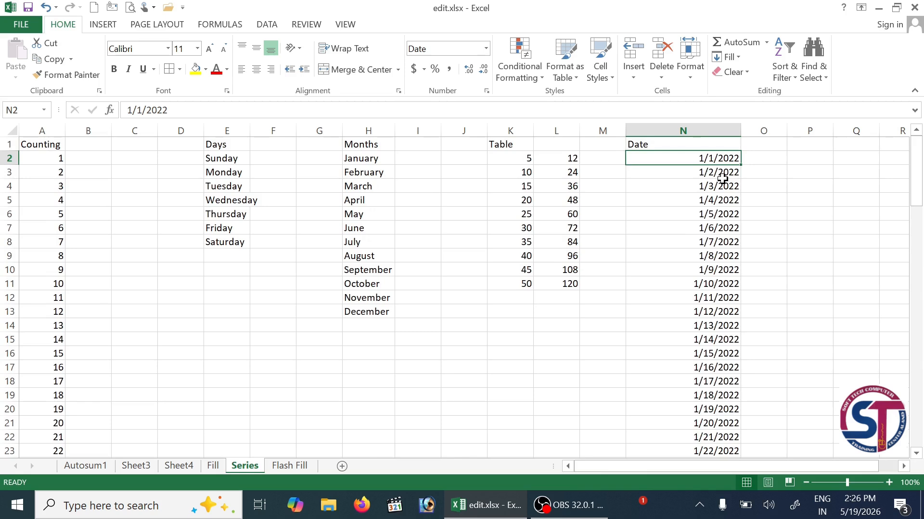
pyautogui.hotkey('ctrl', 'z')
# - Regenerate the daily date series in N2:N32 in Columns, stopping at 1/31/2022
pyautogui.click(736, 57)
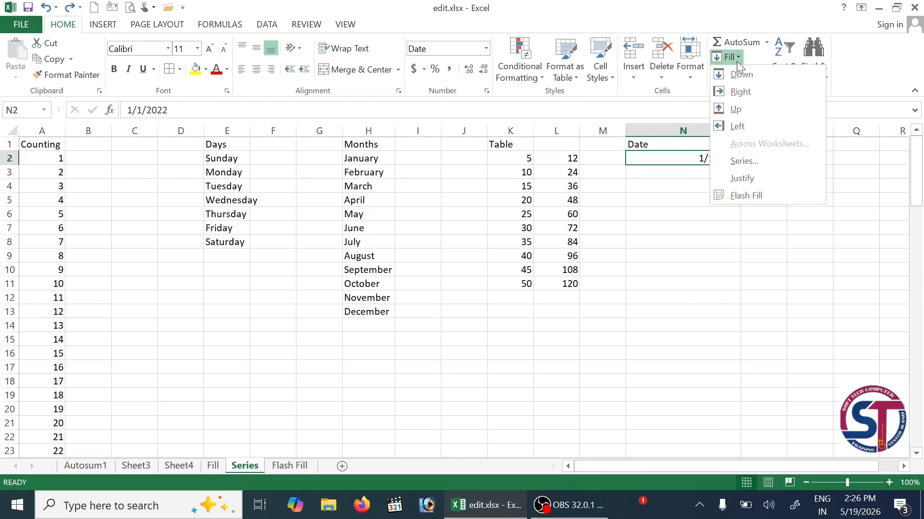
pyautogui.click(762, 160)
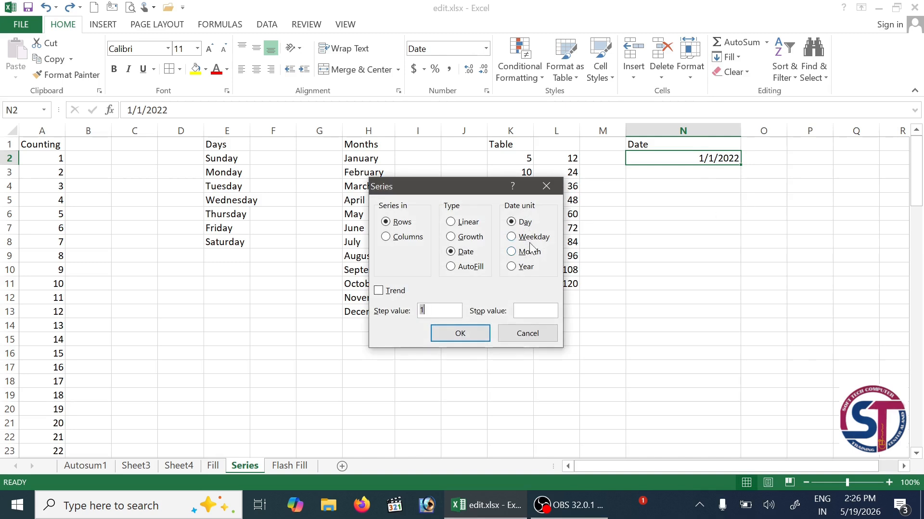
pyautogui.click(402, 237)
pyautogui.click(524, 311)
pyautogui.click(480, 333)
pyautogui.scroll(-3, 709, 242)
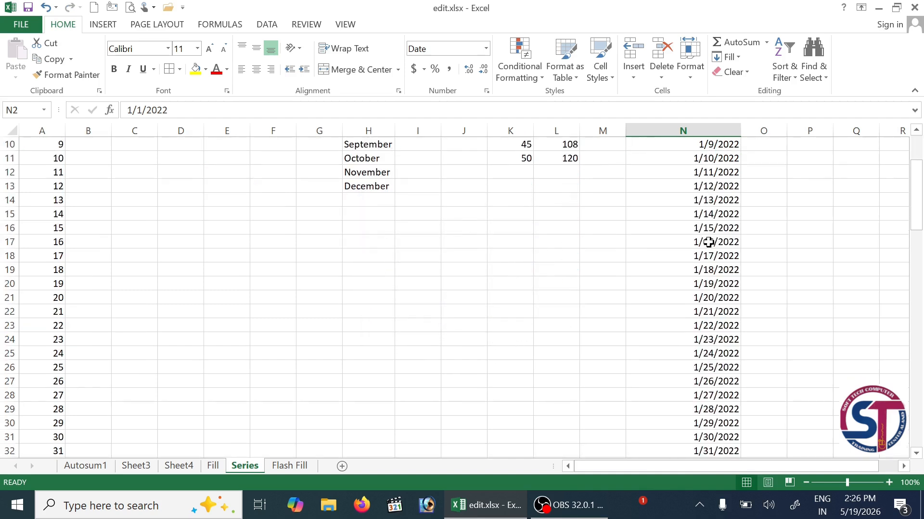
pyautogui.scroll(-5, 709, 261)
pyautogui.scroll(8, 726, 279)
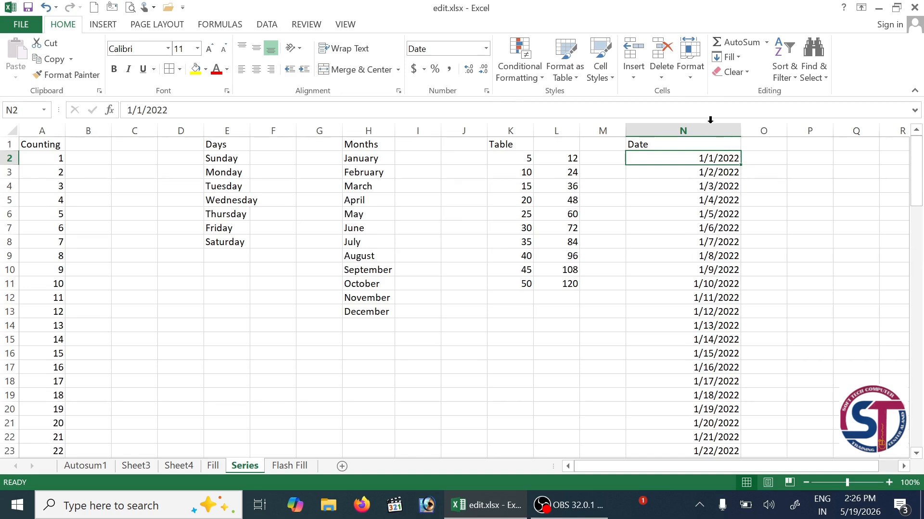
# - Reopen the Series dialog and close it without changes
pyautogui.click(726, 57)
pyautogui.click(759, 158)
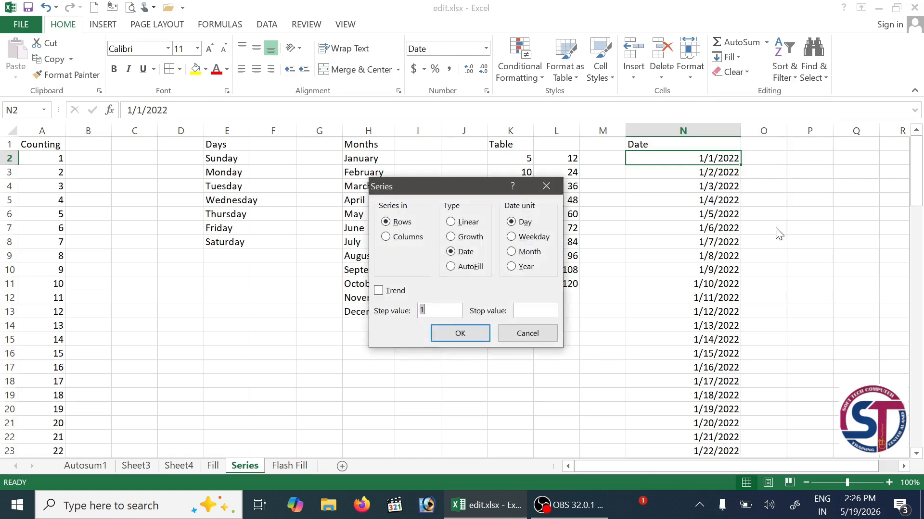
pyautogui.click(547, 186)
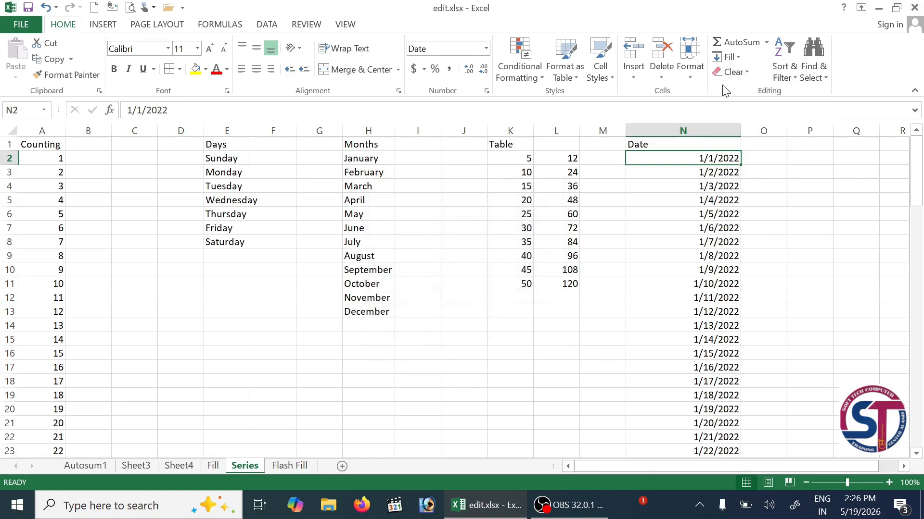
# - Enter the person's full name in capitals into cell F19
pyautogui.click(733, 57)
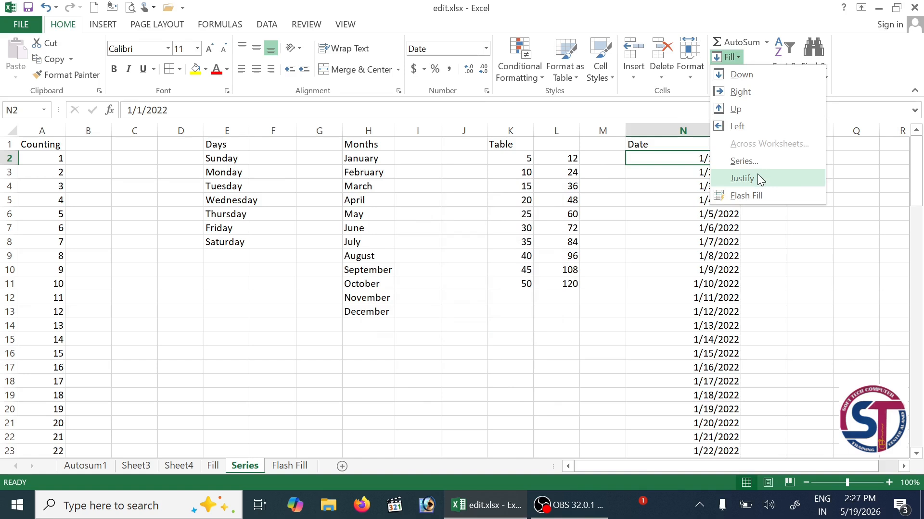
pyautogui.click(455, 367)
pyautogui.scroll(-3, 289, 327)
pyautogui.click(274, 273)
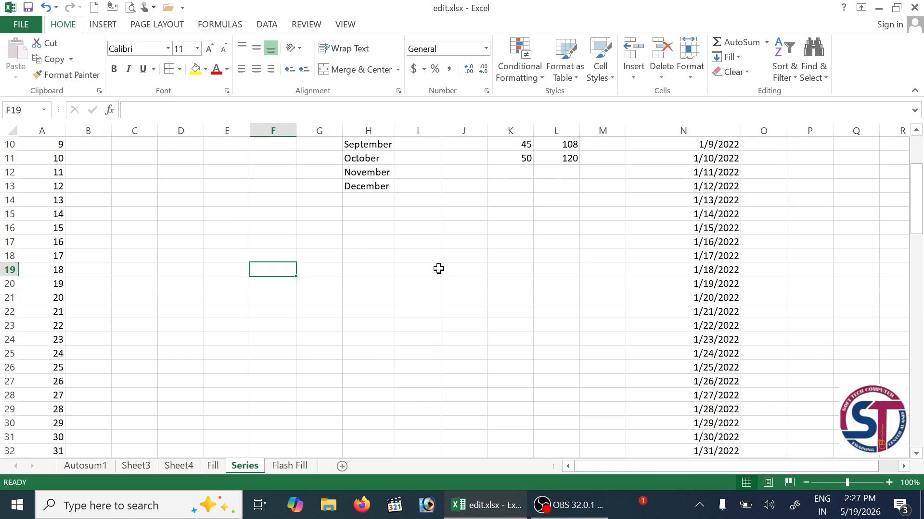
pyautogui.write('s')
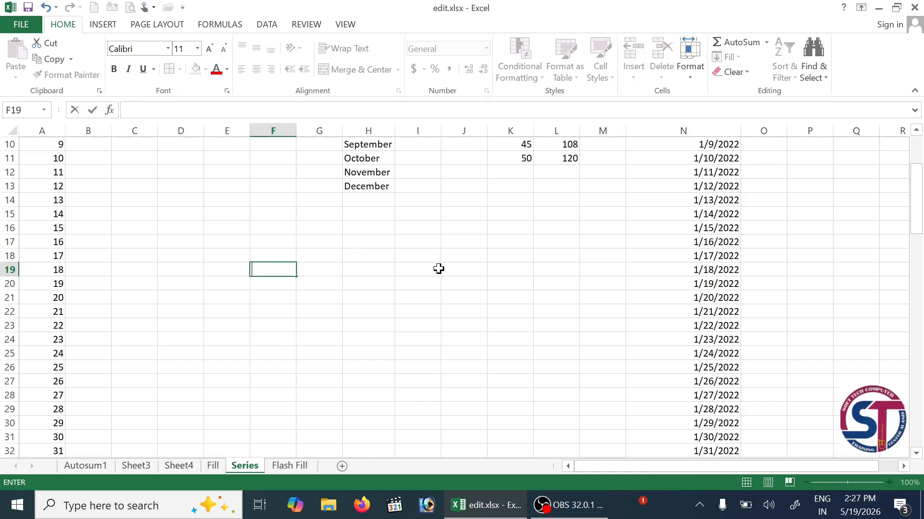
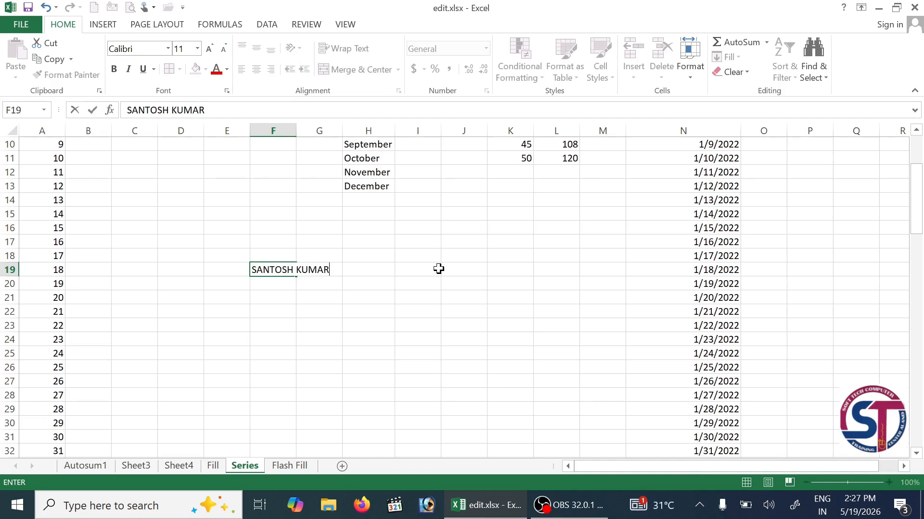
pyautogui.press('Return')
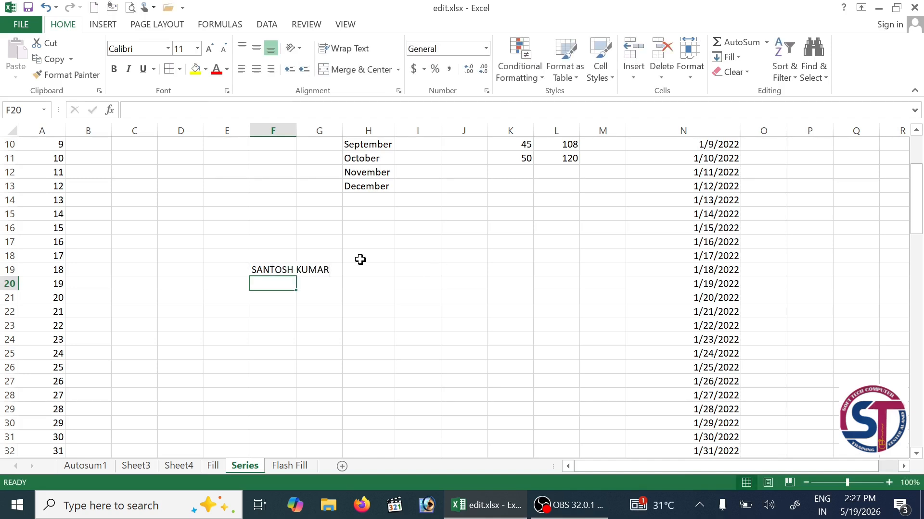
pyautogui.click(255, 269)
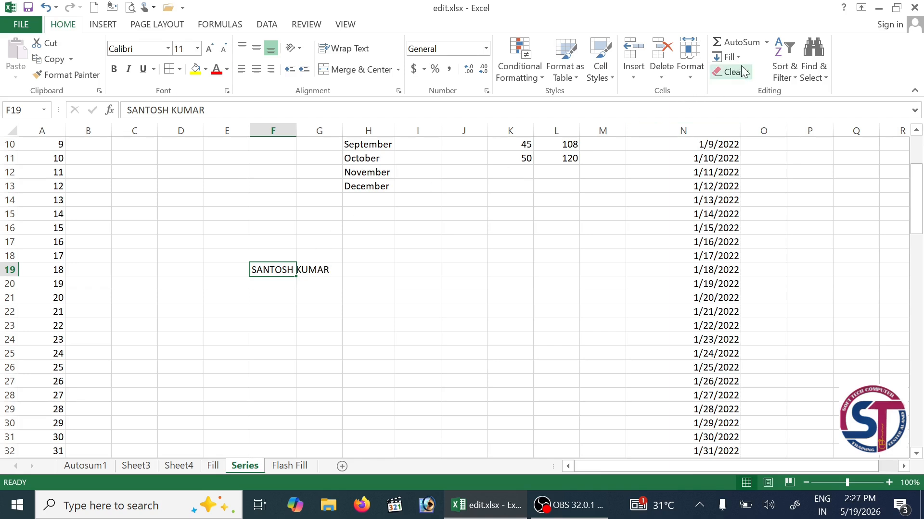
# - Apply Fill > Justify to F19, accepting the warning, so the surname moves into F20
pyautogui.click(727, 57)
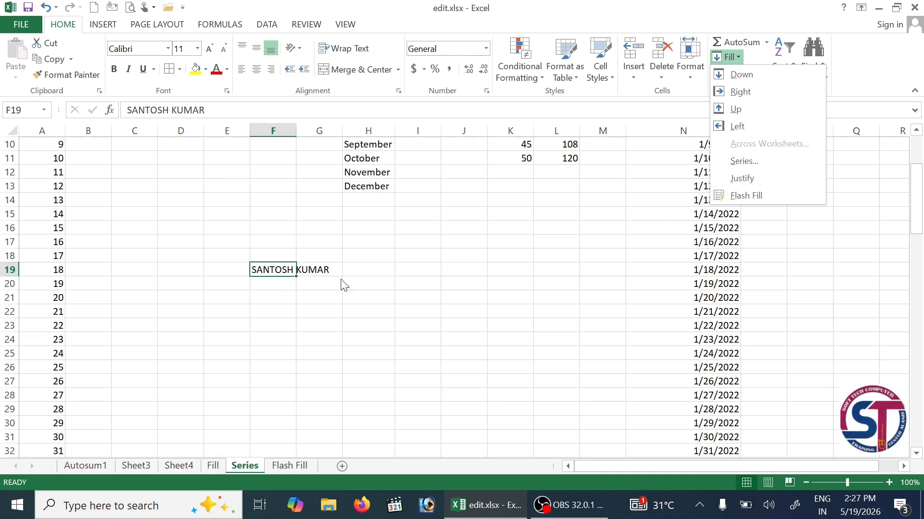
pyautogui.click(750, 180)
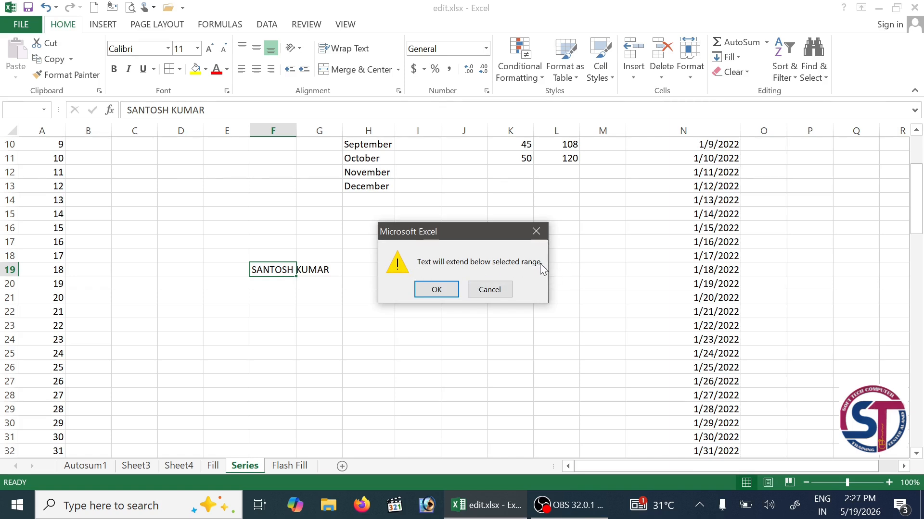
pyautogui.click(455, 294)
pyautogui.click(276, 273)
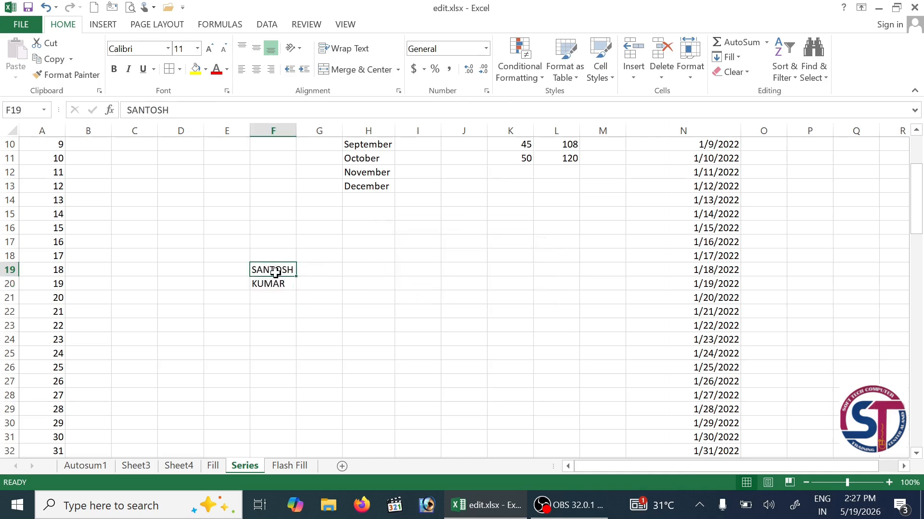
pyautogui.click(276, 286)
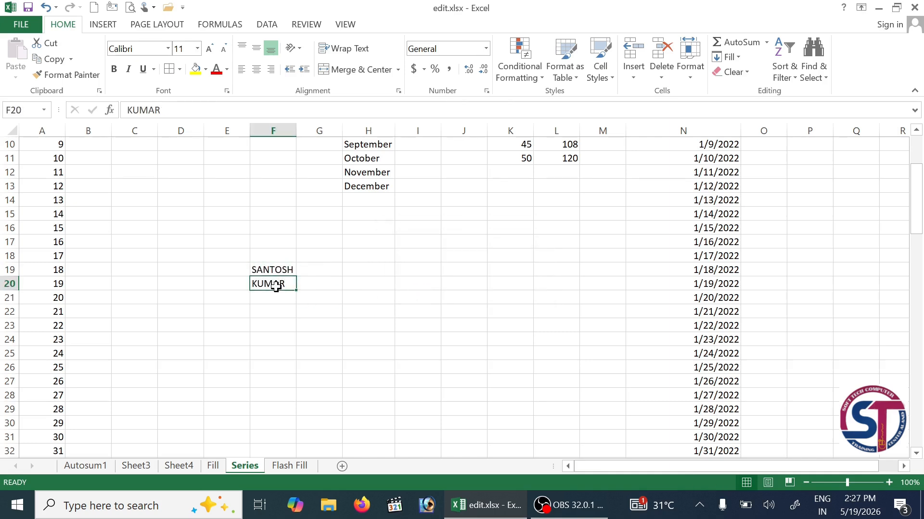
pyautogui.click(739, 58)
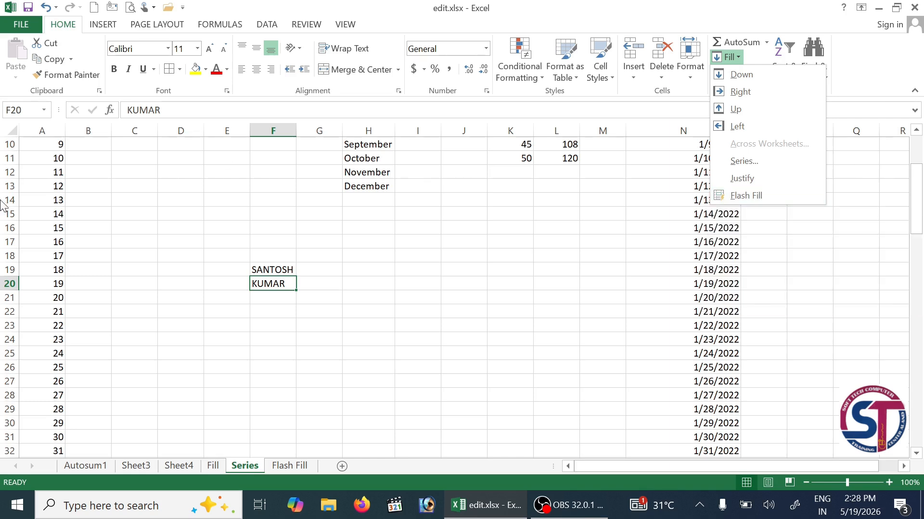
pyautogui.click(538, 303)
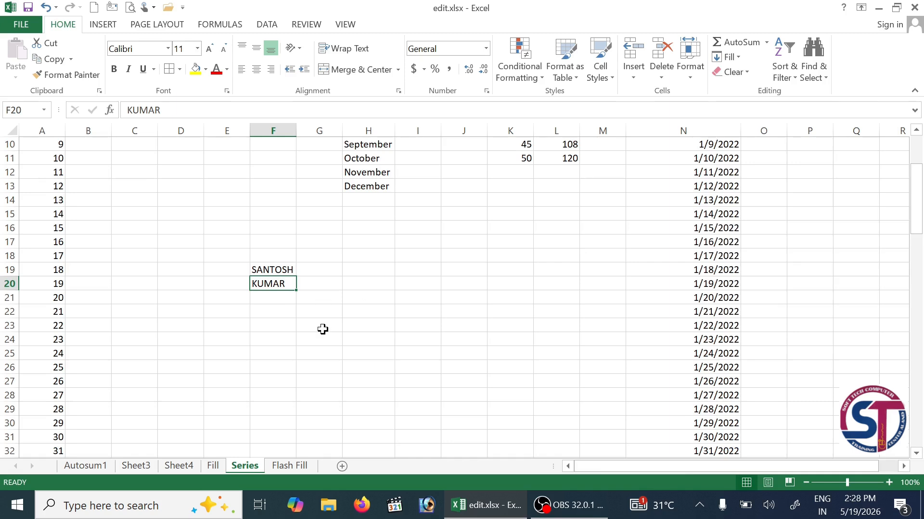
pyautogui.scroll(3, 322, 330)
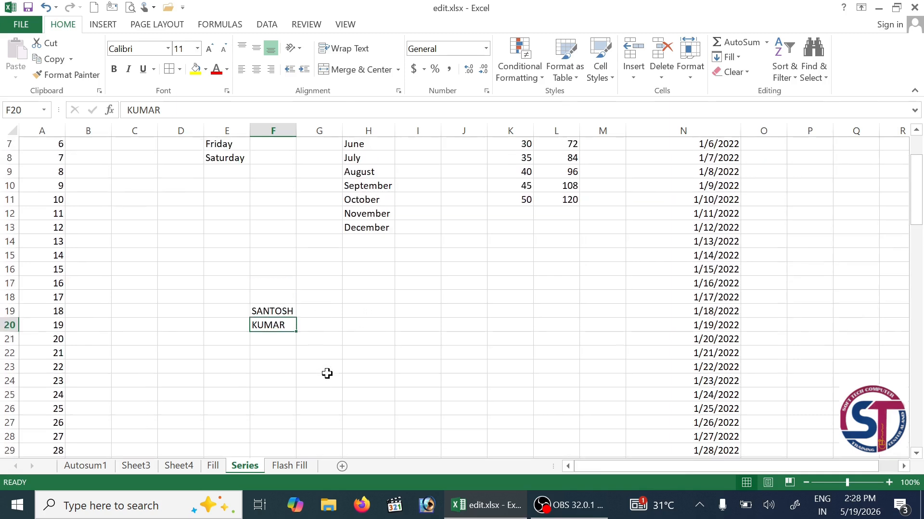
# - On the Flash Fill sheet, insert a blank row above the ID list
pyautogui.click(297, 466)
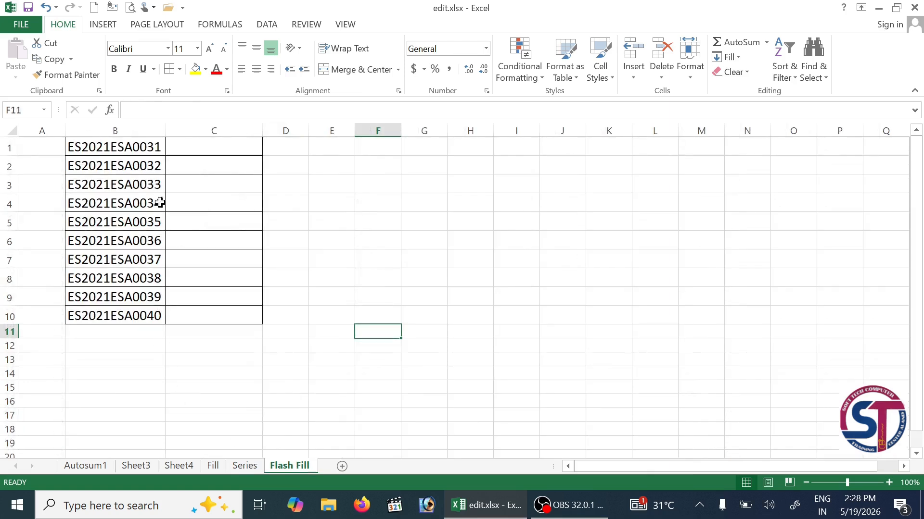
pyautogui.click(143, 166)
pyautogui.moveTo(140, 141); pyautogui.dragTo(145, 315)
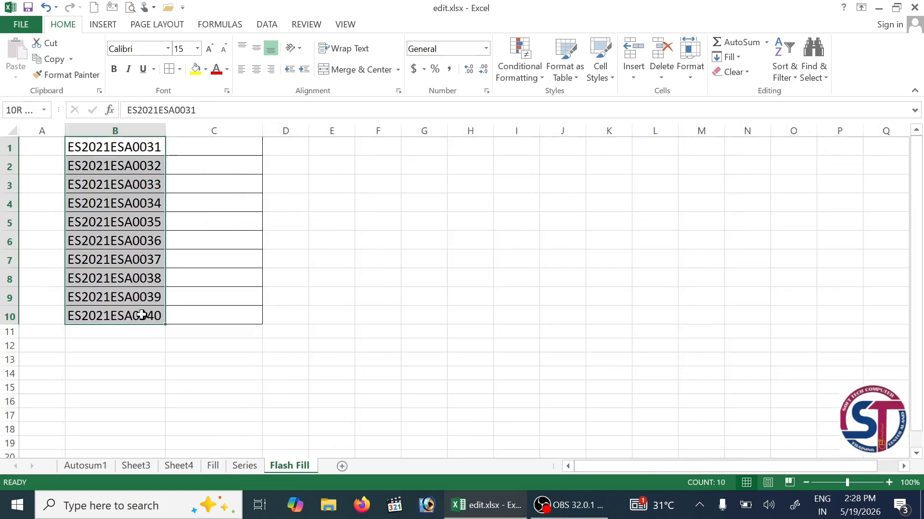
pyautogui.rightClick(3, 147)
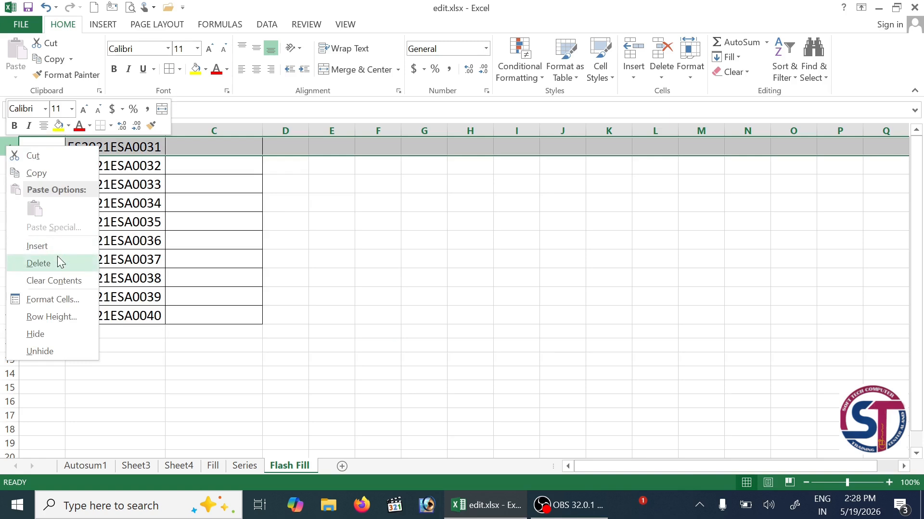
pyautogui.click(48, 247)
# - Enter the heading EMP.ID in cell B1
pyautogui.click(118, 144)
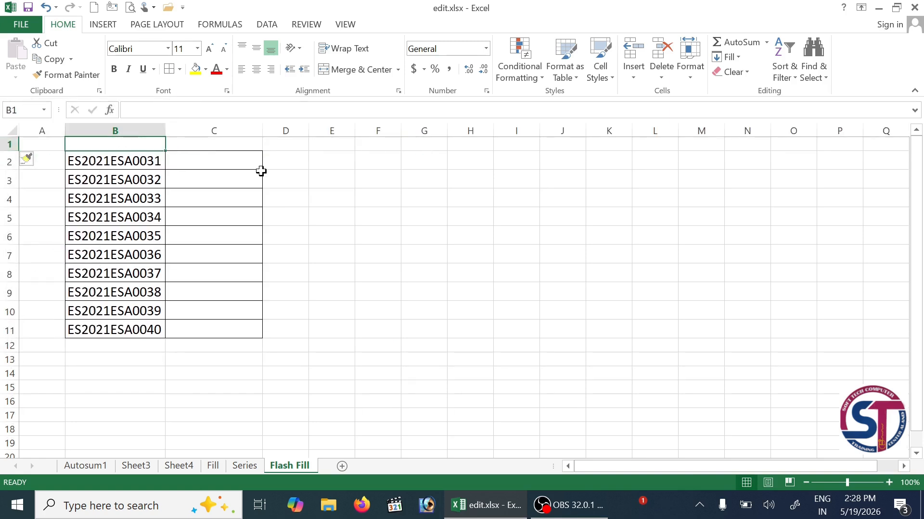
pyautogui.write('eM')
pyautogui.press('BackSpace')
pyautogui.press('BackSpace')
pyautogui.press('BackSpace')
pyautogui.write('EMP')
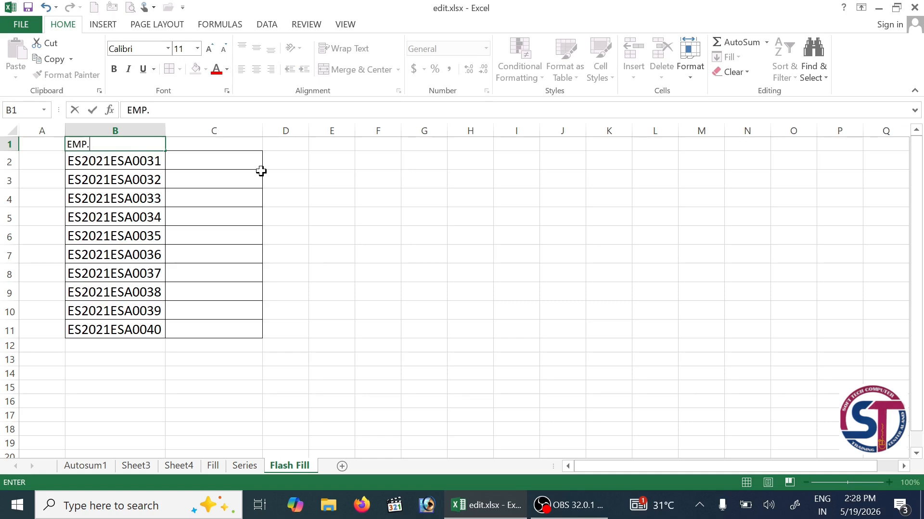
pyautogui.write('.ID')
pyautogui.press('Tab')
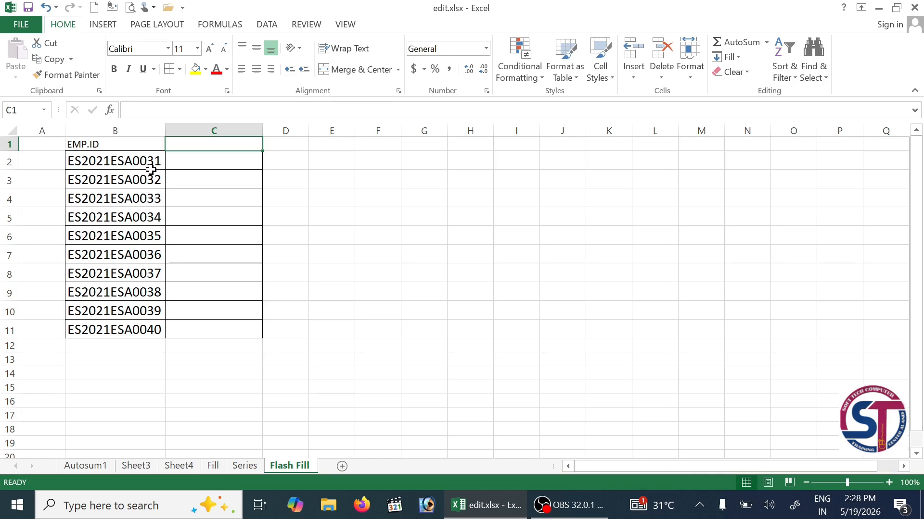
pyautogui.click(123, 162)
pyautogui.doubleClick(121, 162)
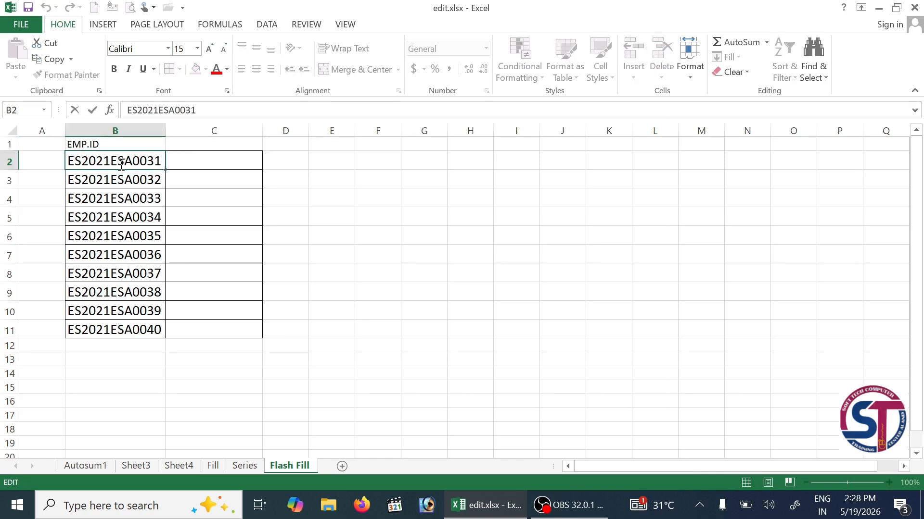
pyautogui.moveTo(121, 163); pyautogui.dragTo(164, 161)
pyautogui.click(48, 59)
pyautogui.click(193, 165)
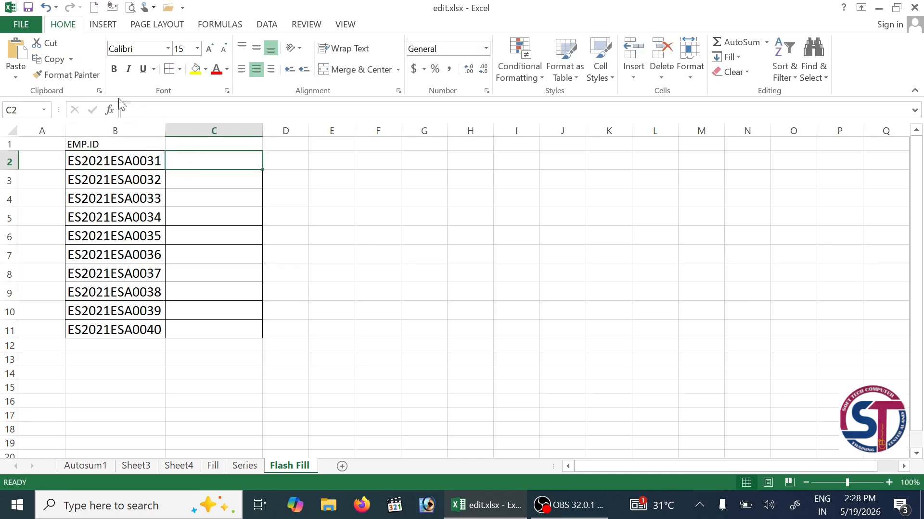
pyautogui.click(20, 50)
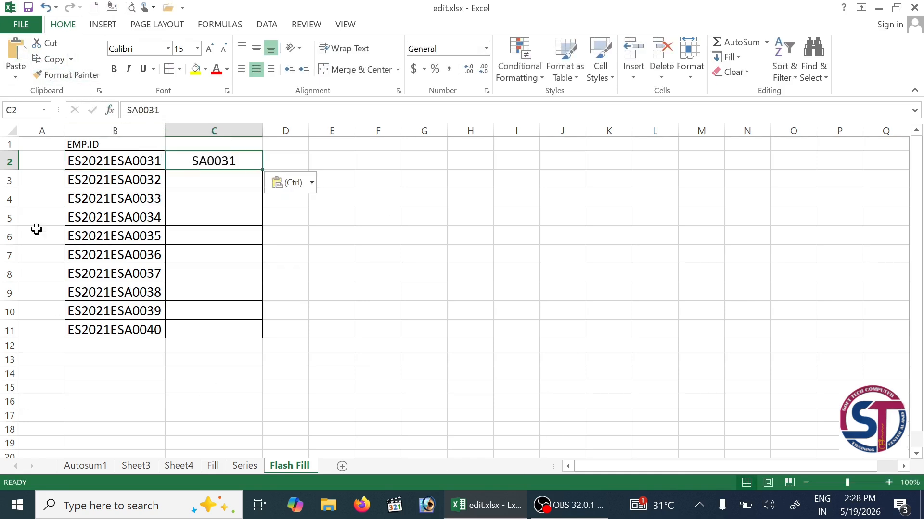
pyautogui.moveTo(207, 162); pyautogui.dragTo(217, 327)
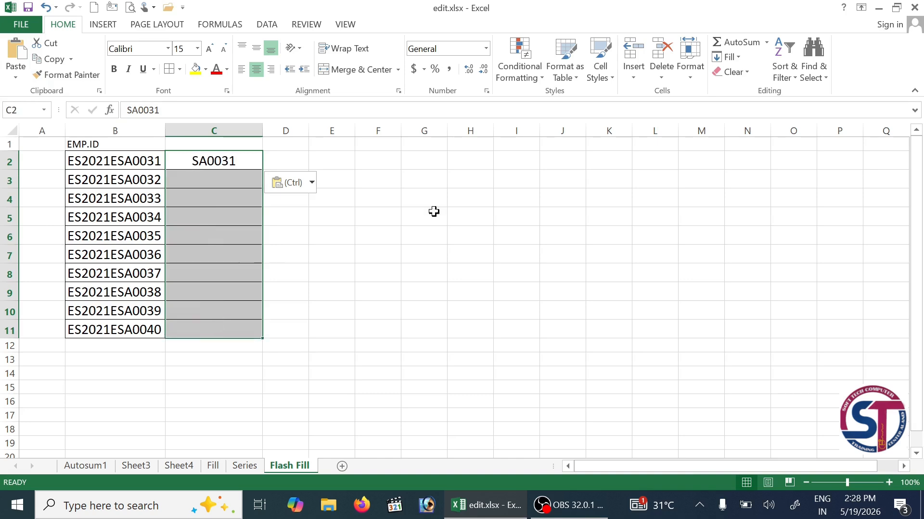
pyautogui.click(743, 58)
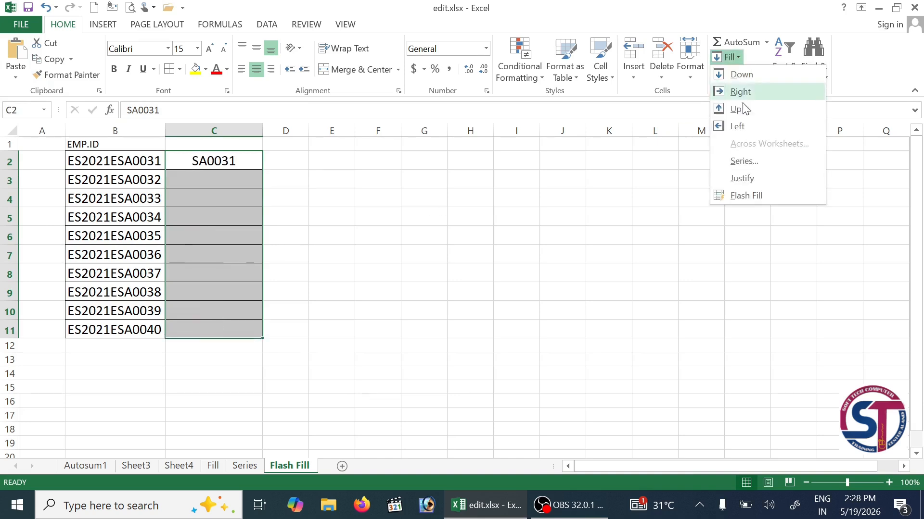
pyautogui.click(750, 197)
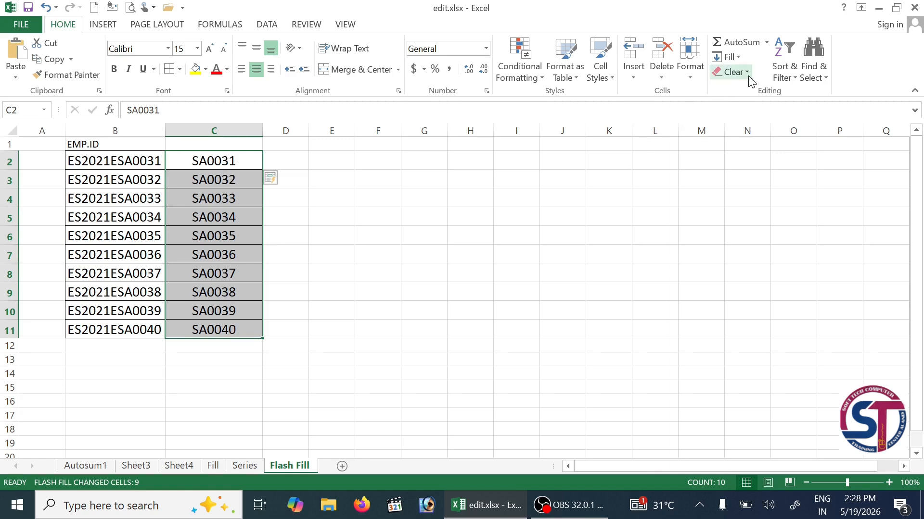
pyautogui.click(731, 57)
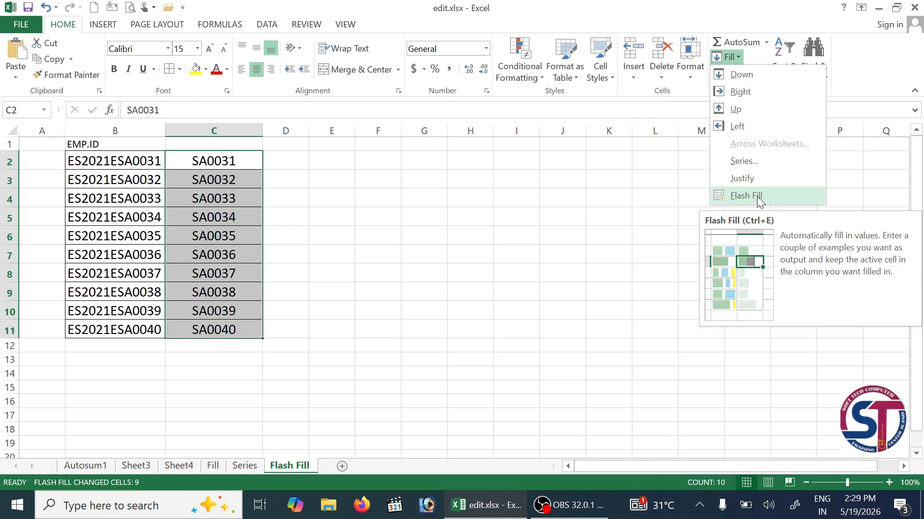
pyautogui.click(183, 209)
pyautogui.click(234, 190)
pyautogui.moveTo(234, 181); pyautogui.dragTo(241, 311)
pyautogui.moveTo(212, 162); pyautogui.dragTo(216, 340)
pyautogui.press('Delete')
# - Copy the SA0031 part of the first ID in B2 into cell C2
pyautogui.click(135, 159)
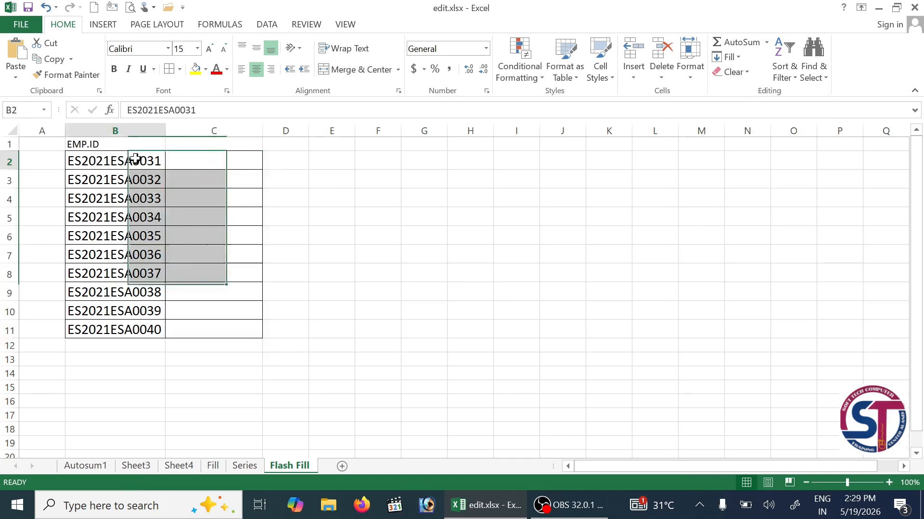
pyautogui.doubleClick(116, 161)
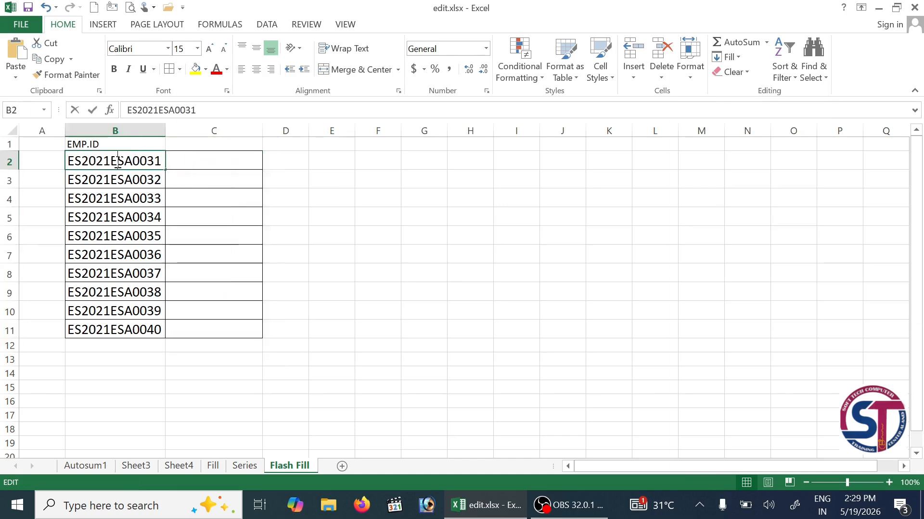
pyautogui.moveTo(117, 161); pyautogui.dragTo(169, 161)
pyautogui.hotkey('ctrl', 'c')
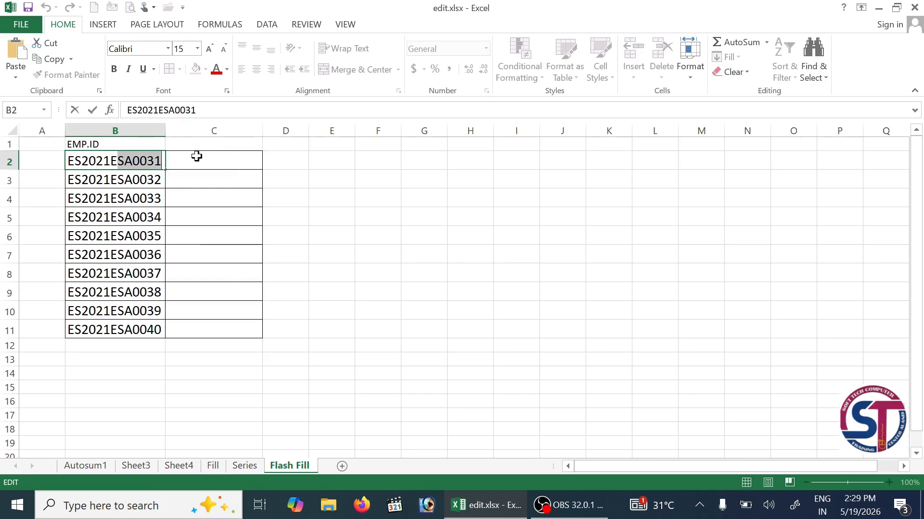
pyautogui.click(197, 159)
pyautogui.hotkey('ctrl', 'v')
# - Flash Fill C2:C6, then C2:C11, to extract codes SA0031 through SA0040
pyautogui.moveTo(203, 160); pyautogui.dragTo(204, 239)
pyautogui.click(204, 238)
pyautogui.moveTo(219, 153); pyautogui.dragTo(221, 247)
pyautogui.hotkey('shift', 'Up')
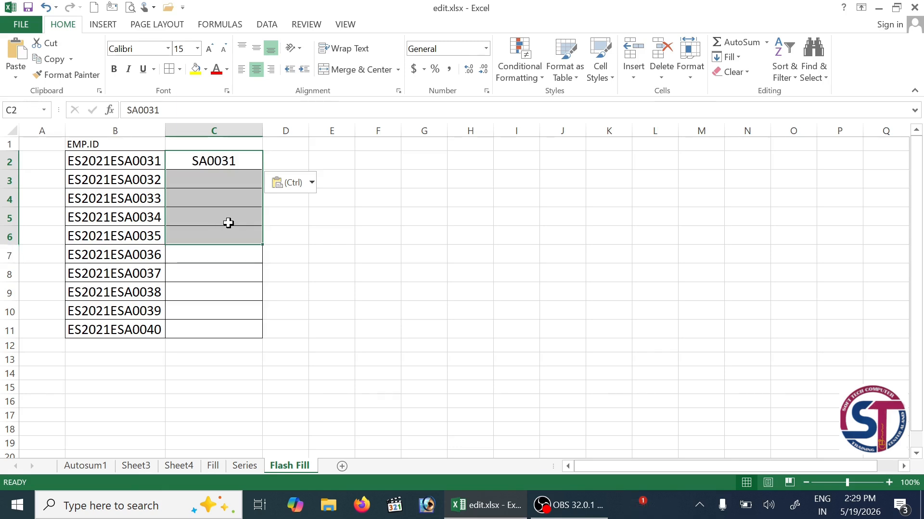
pyautogui.click(740, 56)
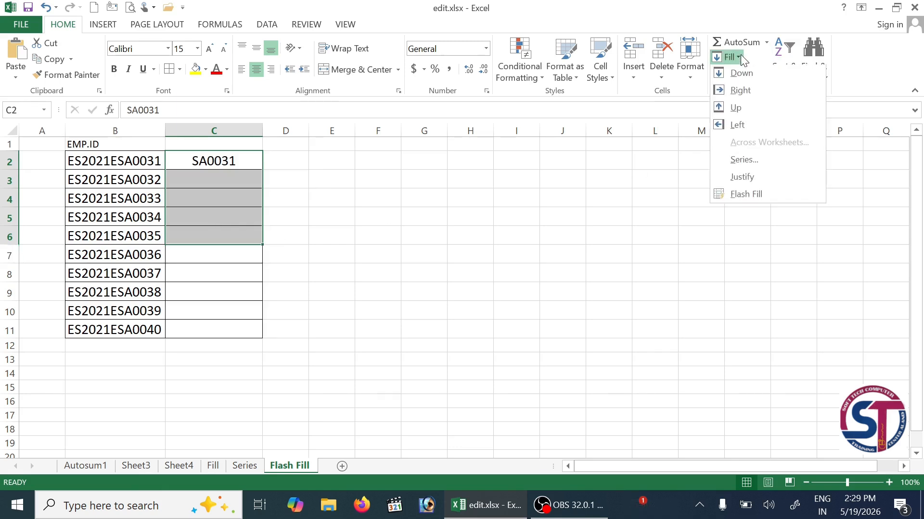
pyautogui.click(754, 197)
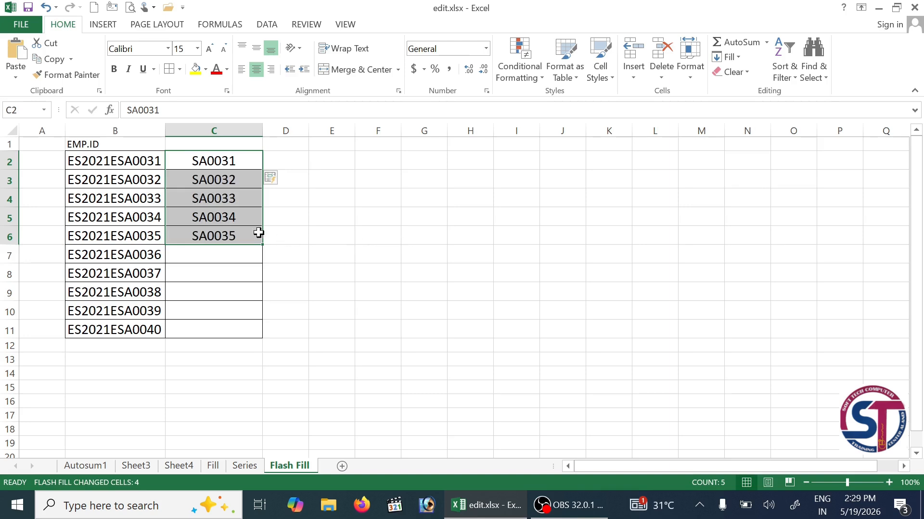
pyautogui.moveTo(216, 158); pyautogui.dragTo(214, 324)
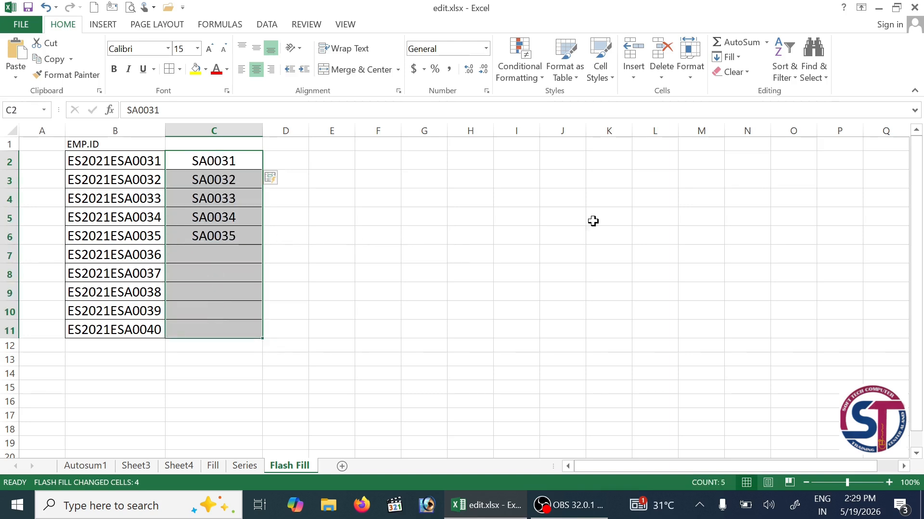
pyautogui.click(739, 56)
pyautogui.click(742, 193)
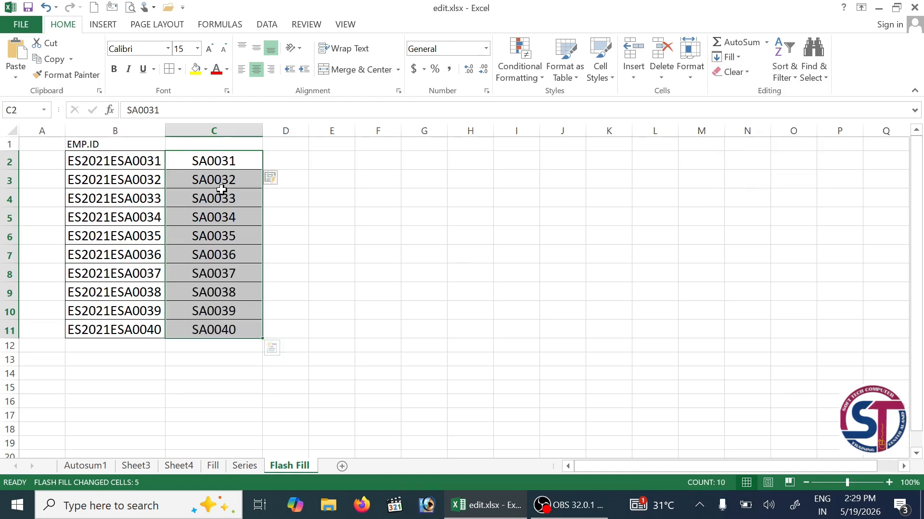
pyautogui.click(741, 58)
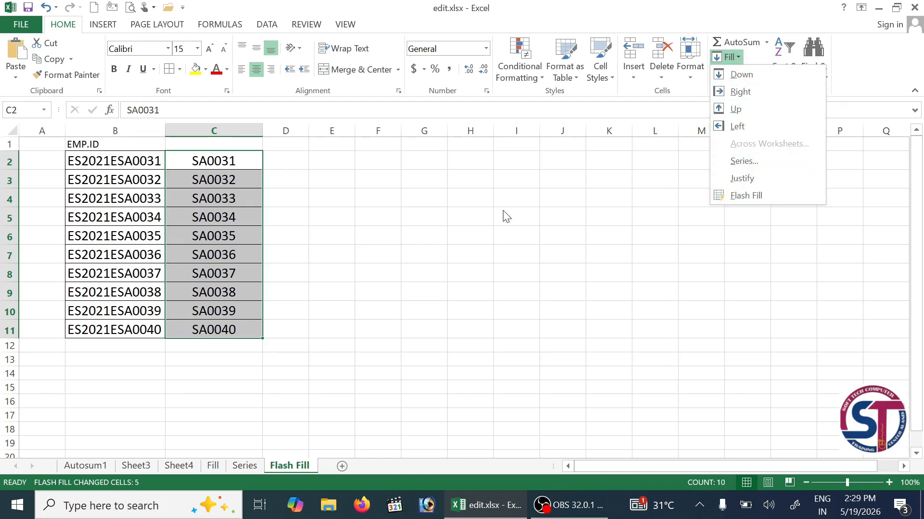
pyautogui.click(478, 247)
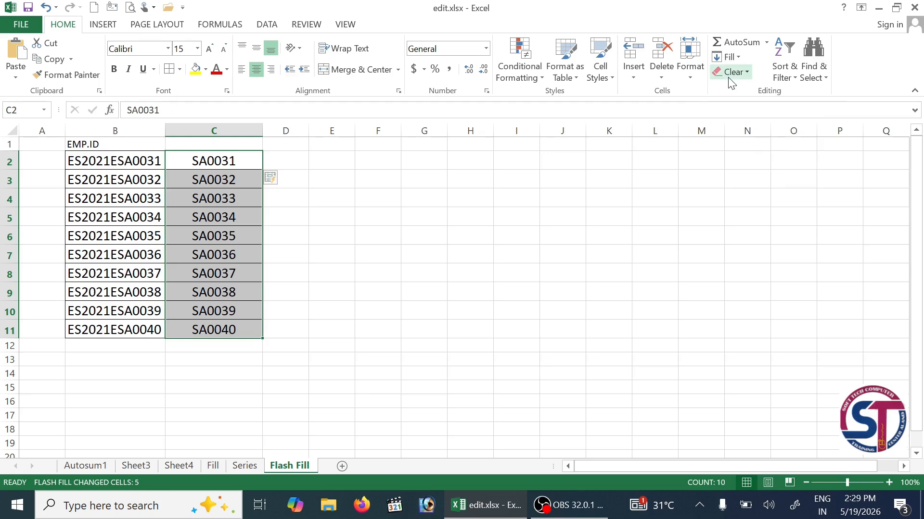
# - On the Autosum1 sheet, delete the Total through Min results in I4:N7
pyautogui.click(746, 73)
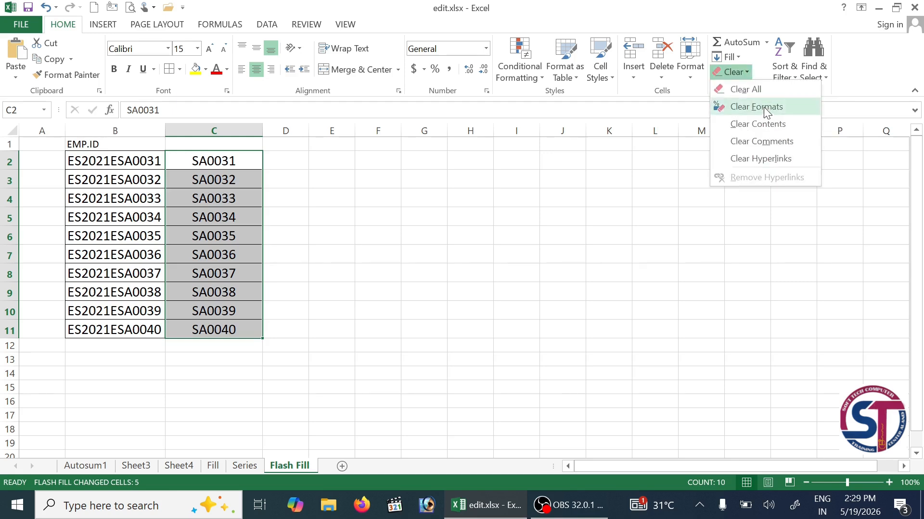
pyautogui.click(642, 144)
pyautogui.click(91, 465)
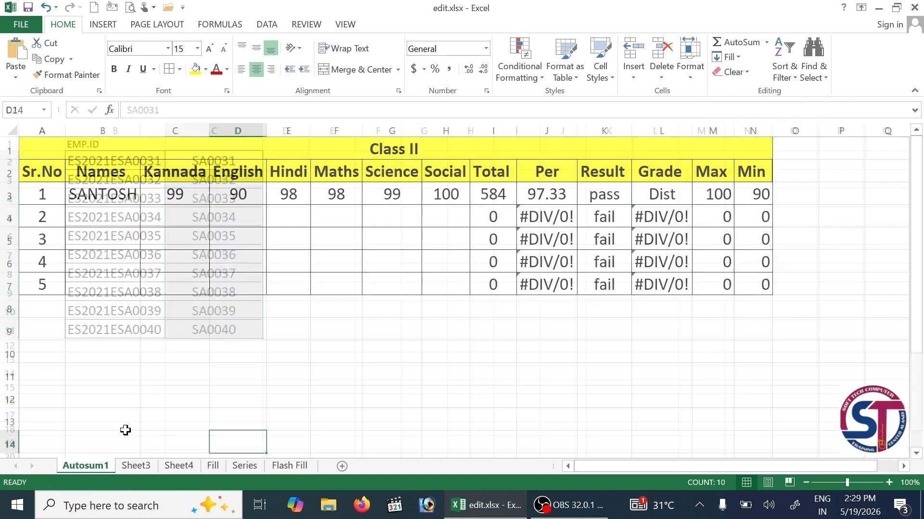
pyautogui.click(136, 466)
pyautogui.click(174, 466)
pyautogui.click(87, 465)
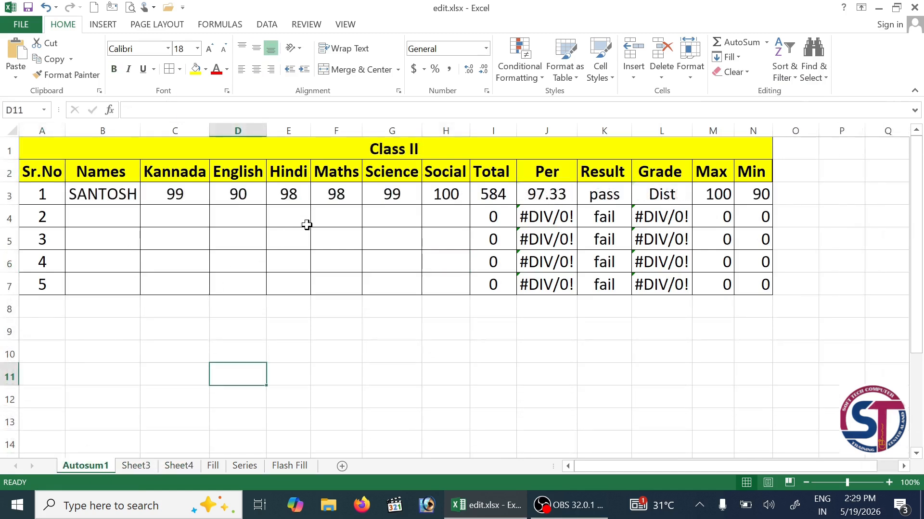
pyautogui.moveTo(337, 148); pyautogui.dragTo(610, 275)
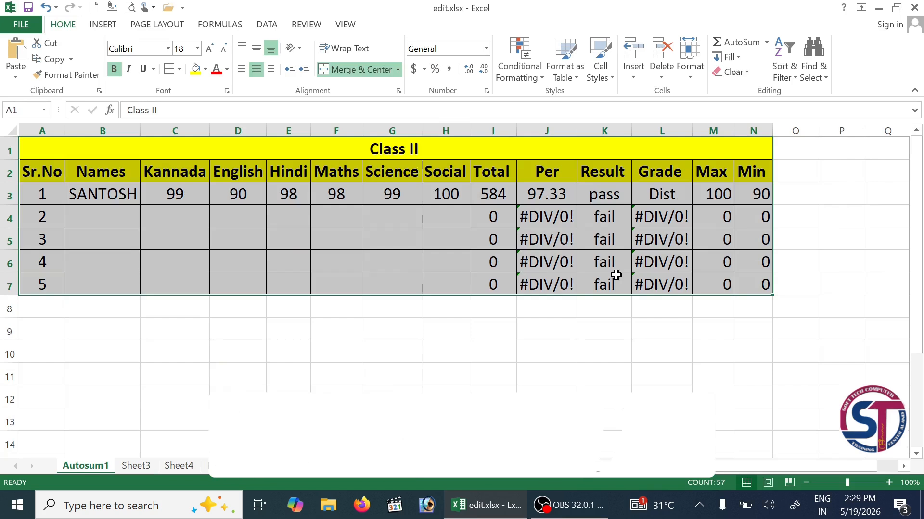
pyautogui.moveTo(493, 217); pyautogui.dragTo(746, 276)
pyautogui.press('Delete')
pyautogui.moveTo(519, 154); pyautogui.dragTo(523, 185)
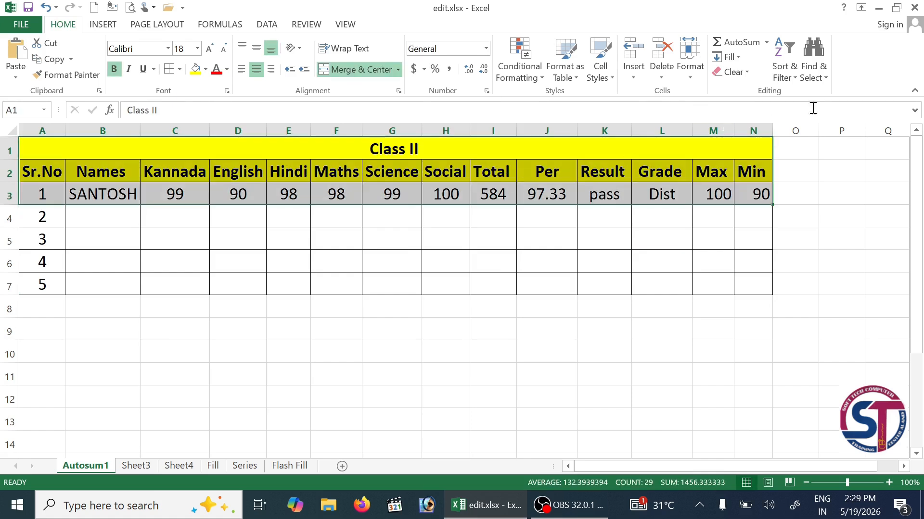
# - Clear All on the top rows A1:N3, then undo it
pyautogui.click(750, 73)
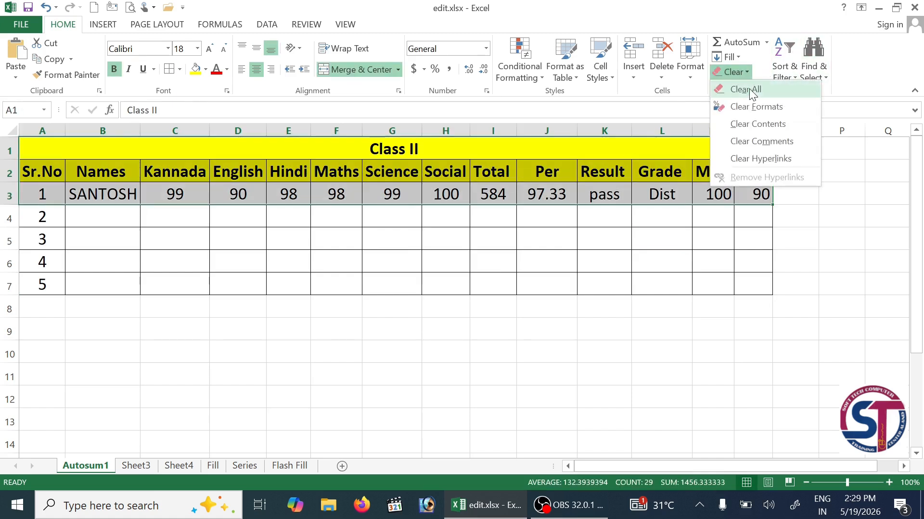
pyautogui.click(749, 89)
pyautogui.click(593, 236)
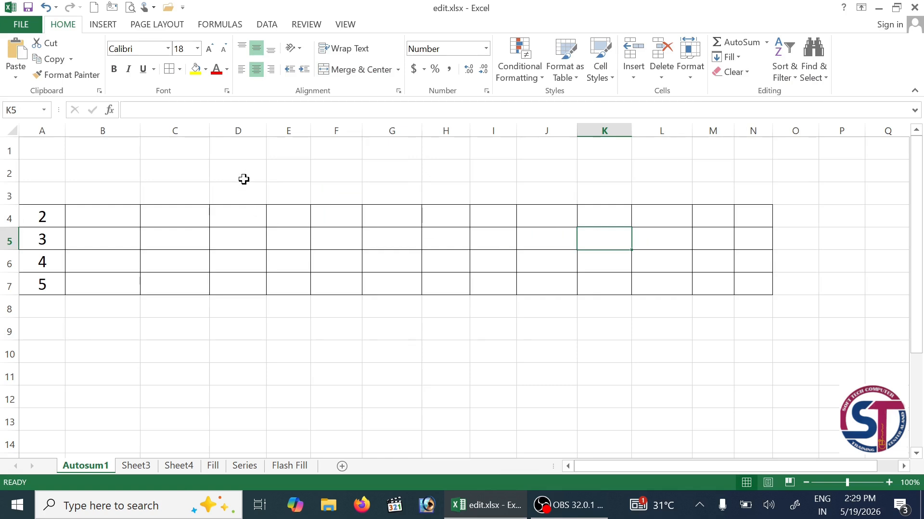
pyautogui.hotkey('ctrl', 'z')
# - Clear All on the whole Class II table A1:N7, then undo to restore it
pyautogui.moveTo(354, 154); pyautogui.dragTo(395, 288)
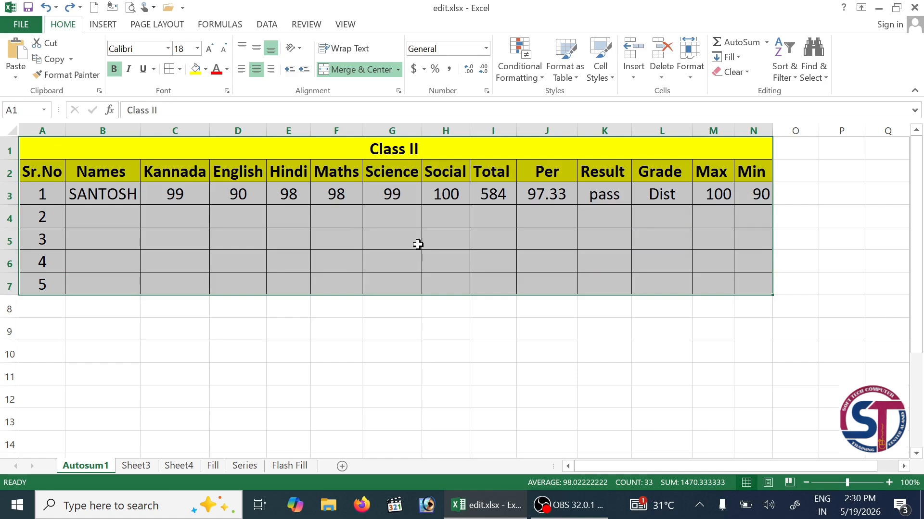
pyautogui.click(743, 74)
pyautogui.click(749, 94)
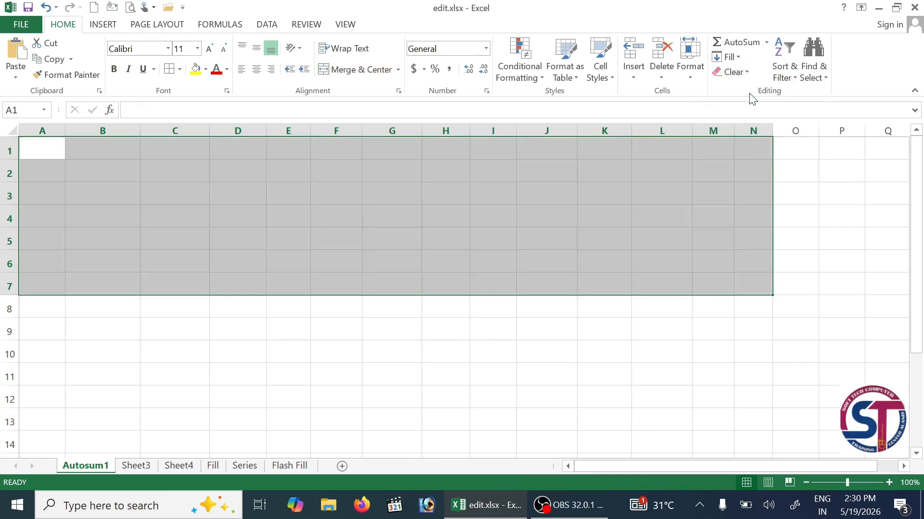
pyautogui.moveTo(447, 284); pyautogui.dragTo(513, 282)
pyautogui.click(510, 281)
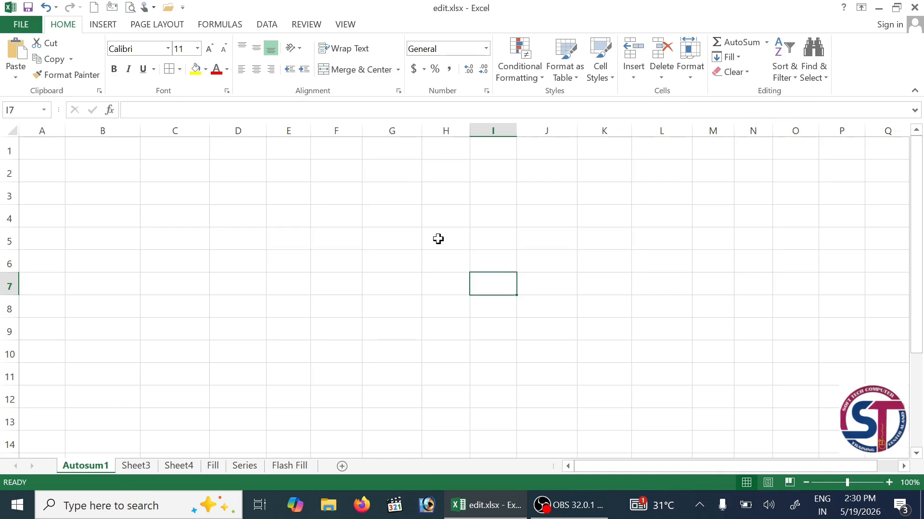
pyautogui.hotkey('ctrl', 'z')
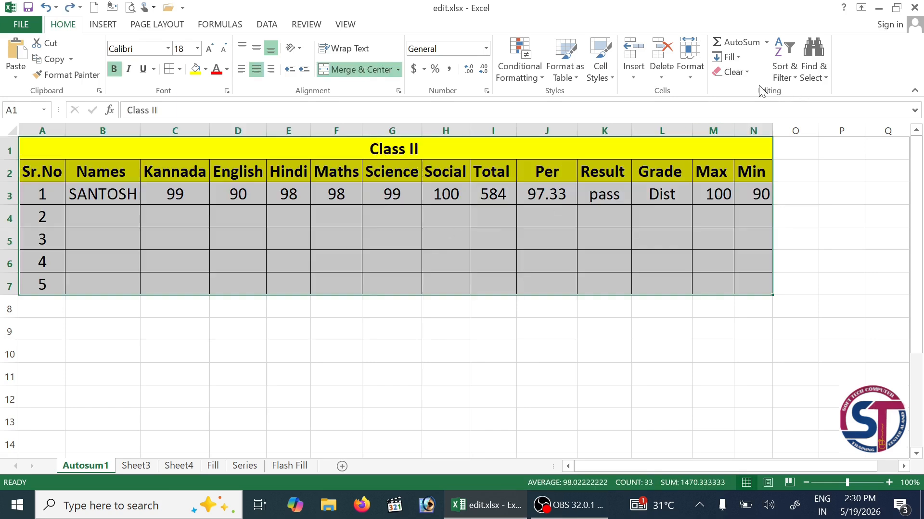
pyautogui.click(749, 71)
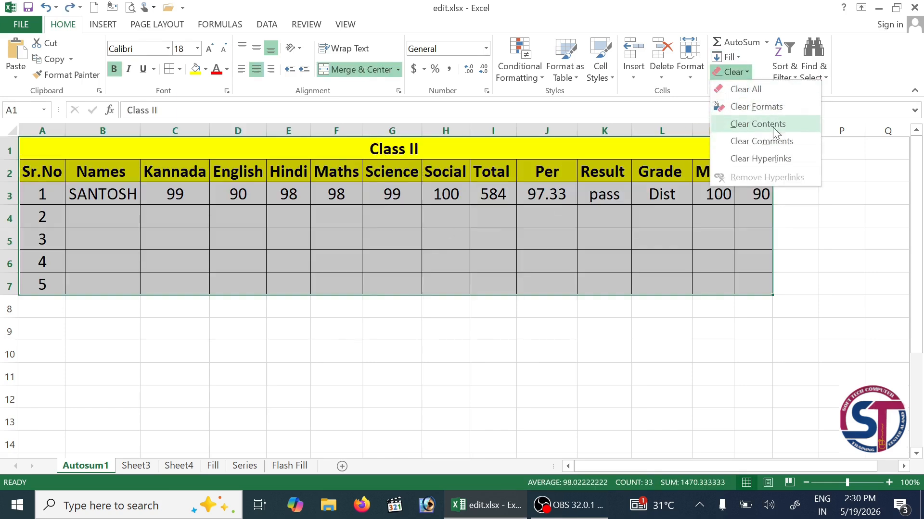
pyautogui.click(774, 108)
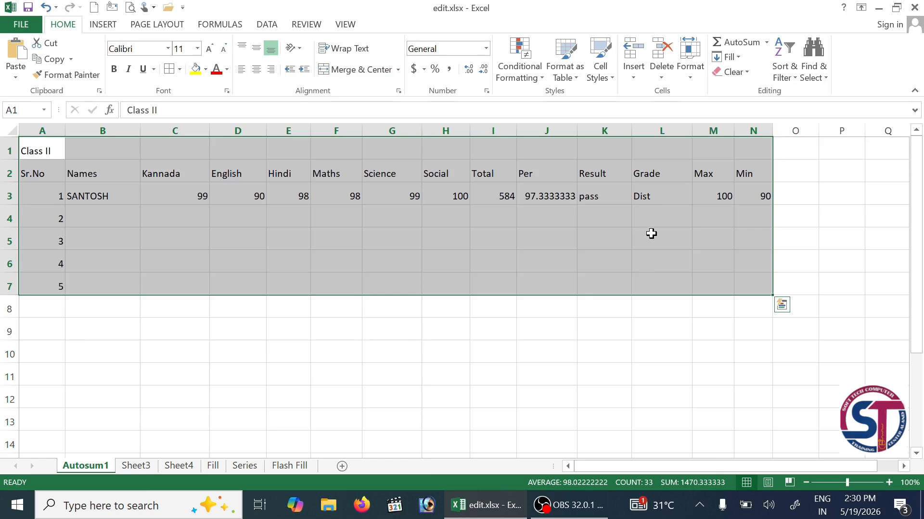
pyautogui.click(649, 262)
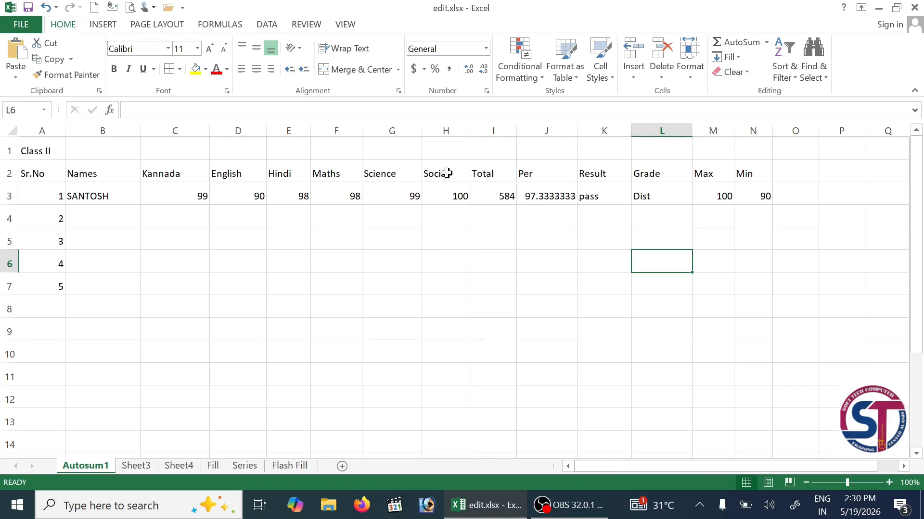
pyautogui.click(746, 73)
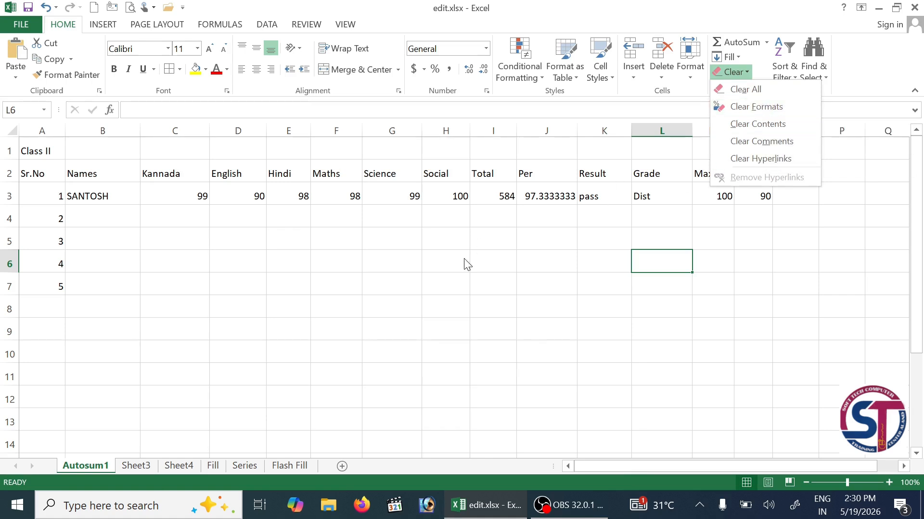
pyautogui.click(420, 274)
pyautogui.hotkey('ctrl', 'z')
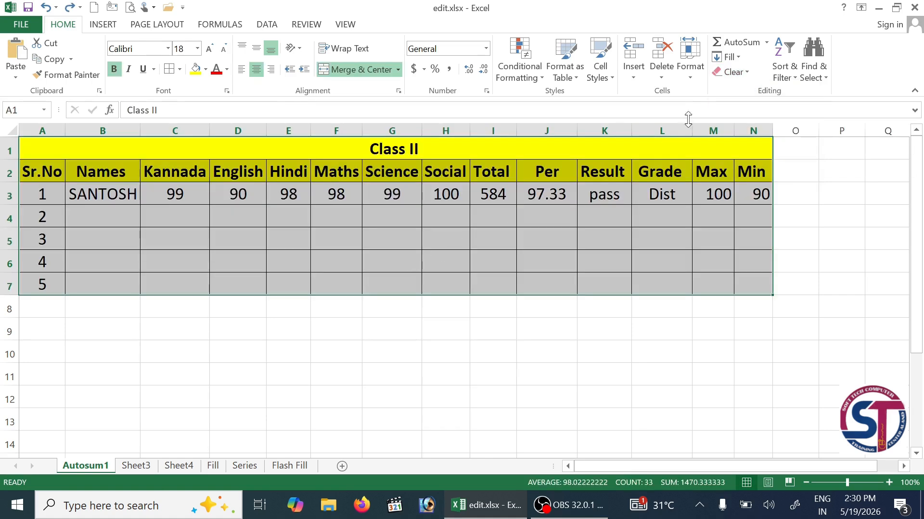
pyautogui.click(747, 73)
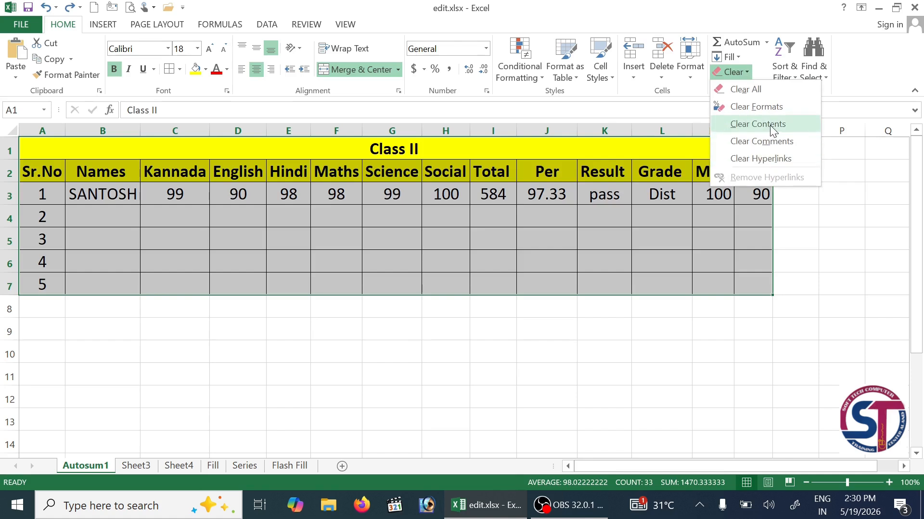
pyautogui.click(749, 125)
pyautogui.click(643, 285)
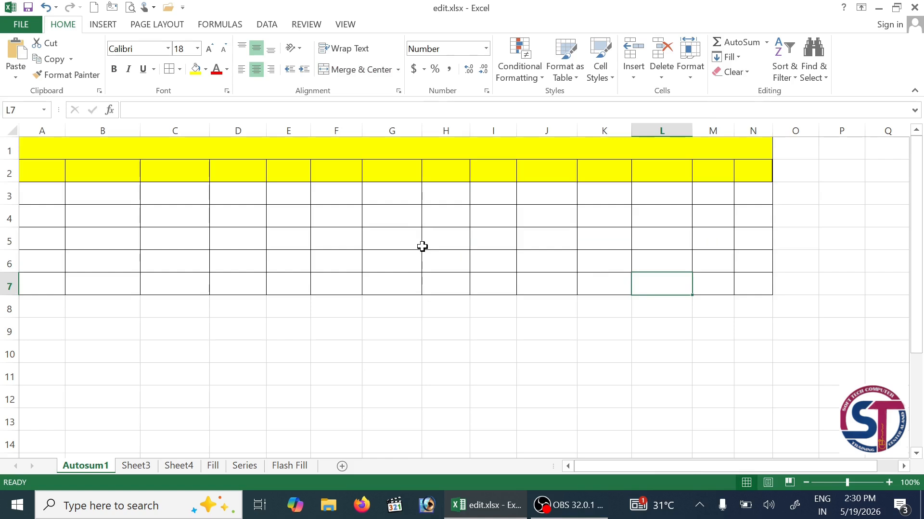
pyautogui.hotkey('ctrl', 'z')
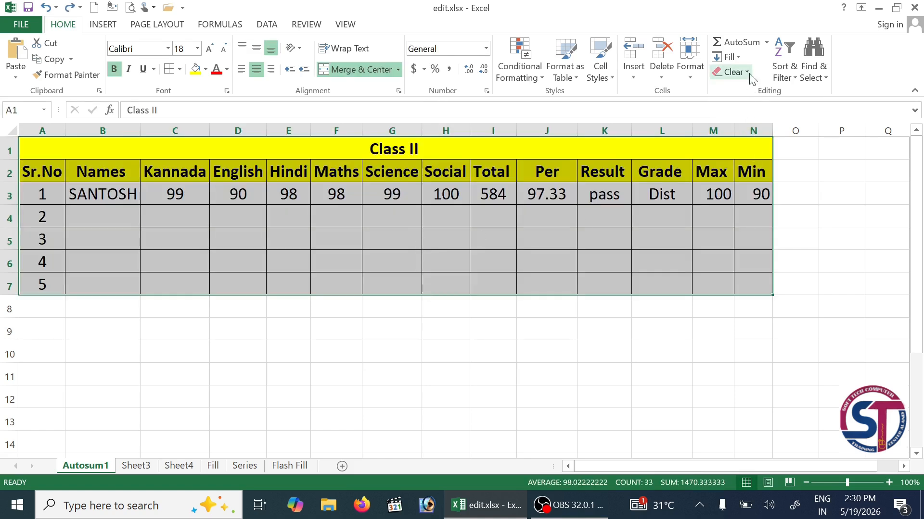
pyautogui.click(734, 72)
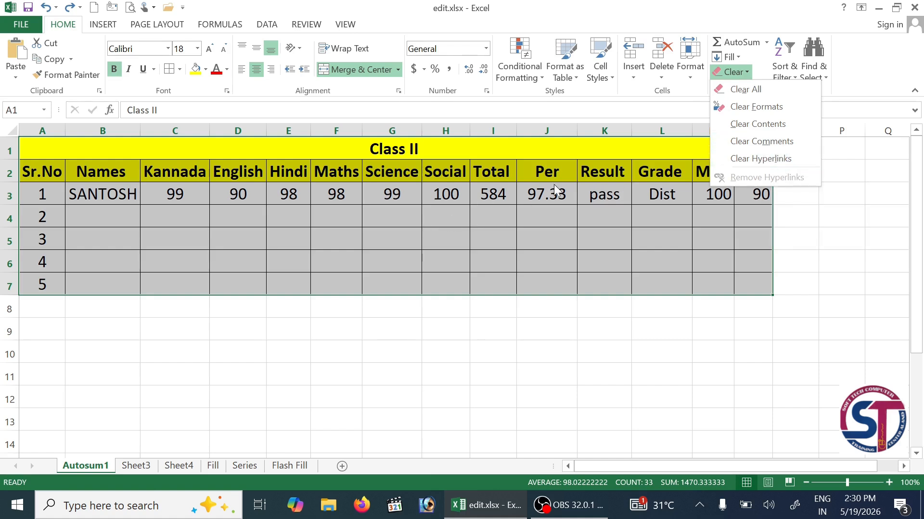
pyautogui.click(859, 75)
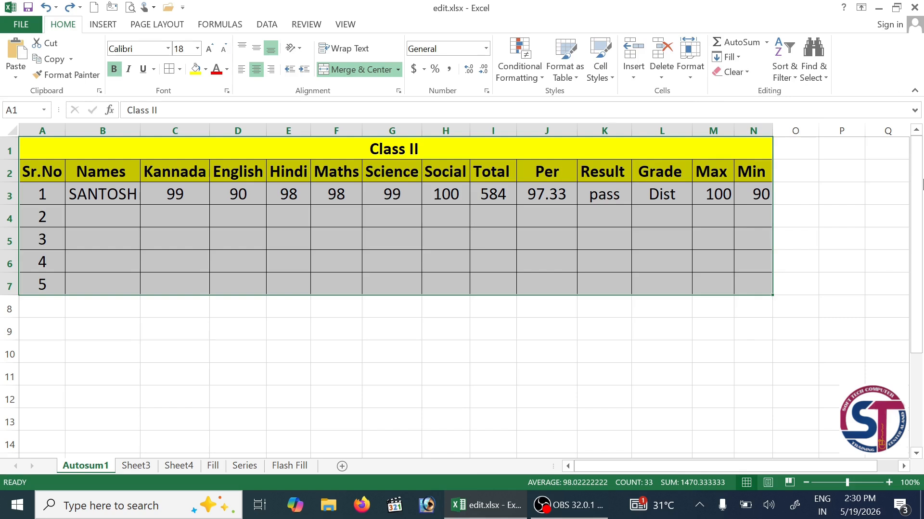
pyautogui.click(795, 77)
pyautogui.click(863, 73)
pyautogui.moveTo(479, 344); pyautogui.dragTo(486, 333)
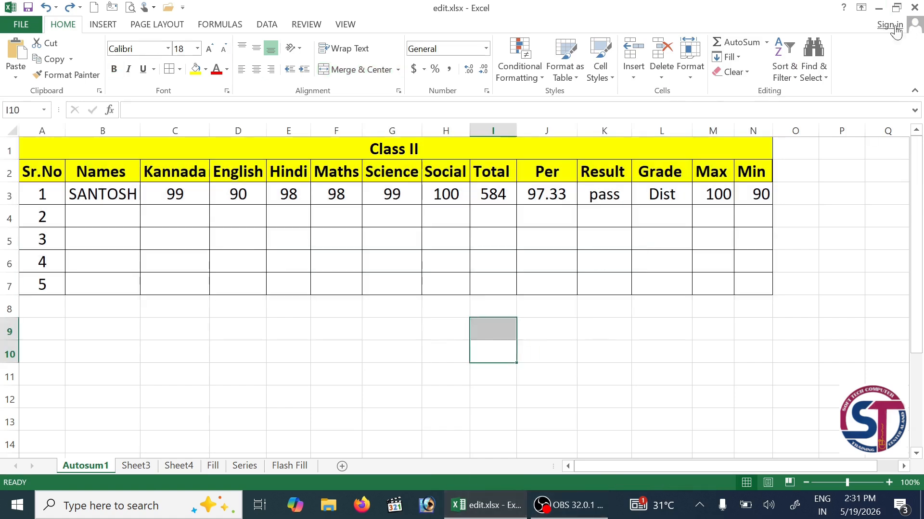
# - Open the New Microsoft Excel Worksheet workbook and turn on Filter for the Class I table A1:N6
pyautogui.click(878, 8)
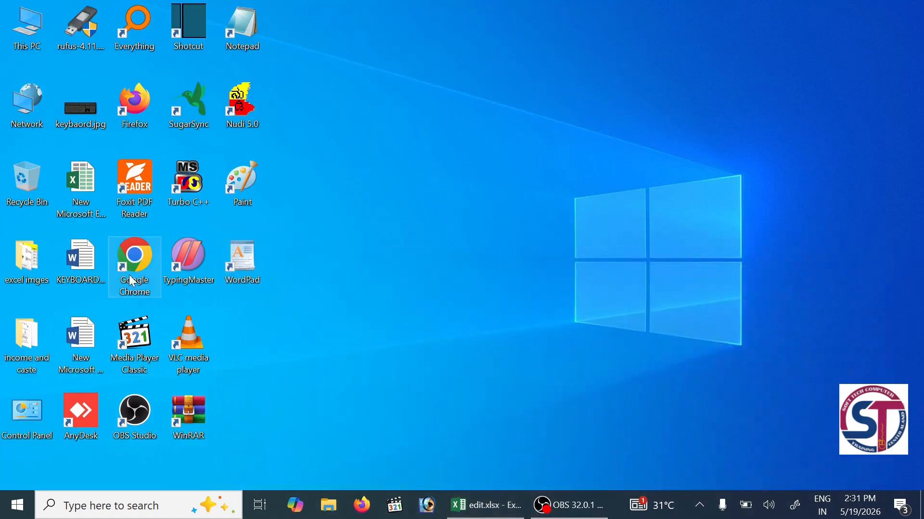
pyautogui.doubleClick(94, 187)
pyautogui.click(35, 140)
pyautogui.moveTo(35, 140); pyautogui.dragTo(779, 251)
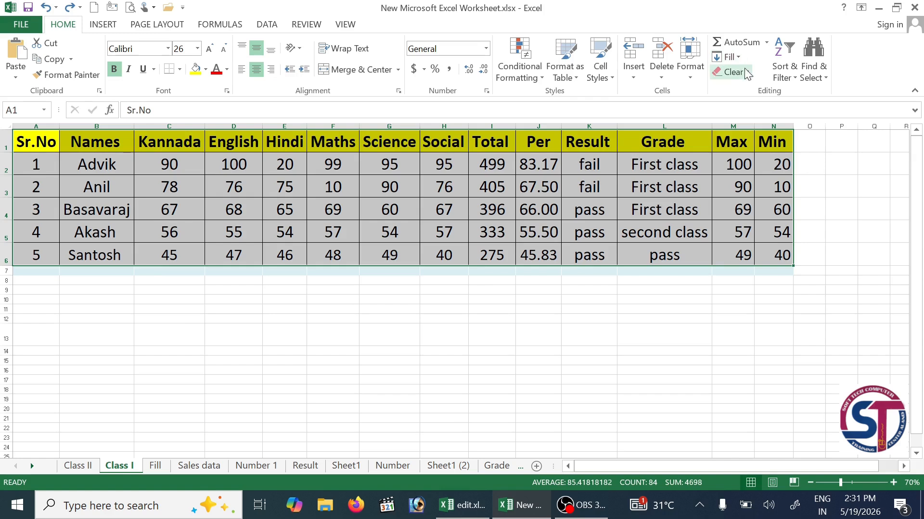
pyautogui.click(783, 72)
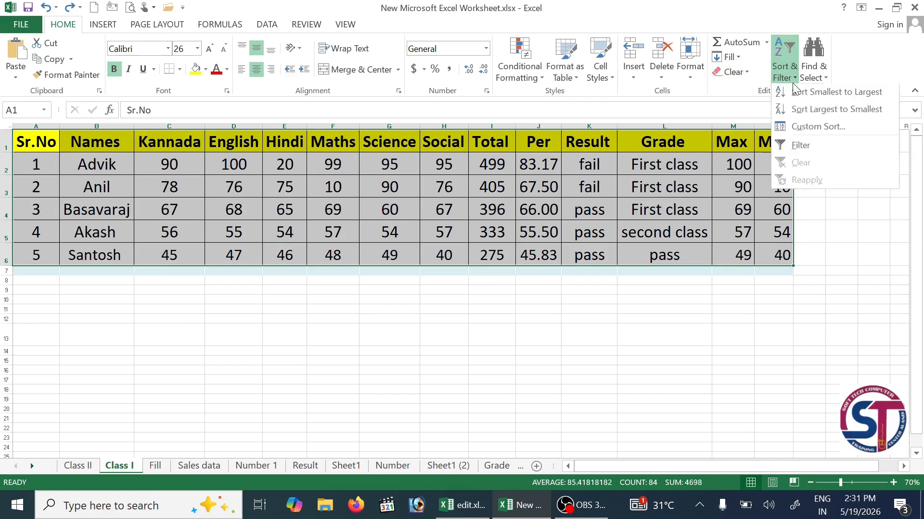
pyautogui.click(817, 152)
pyautogui.click(237, 258)
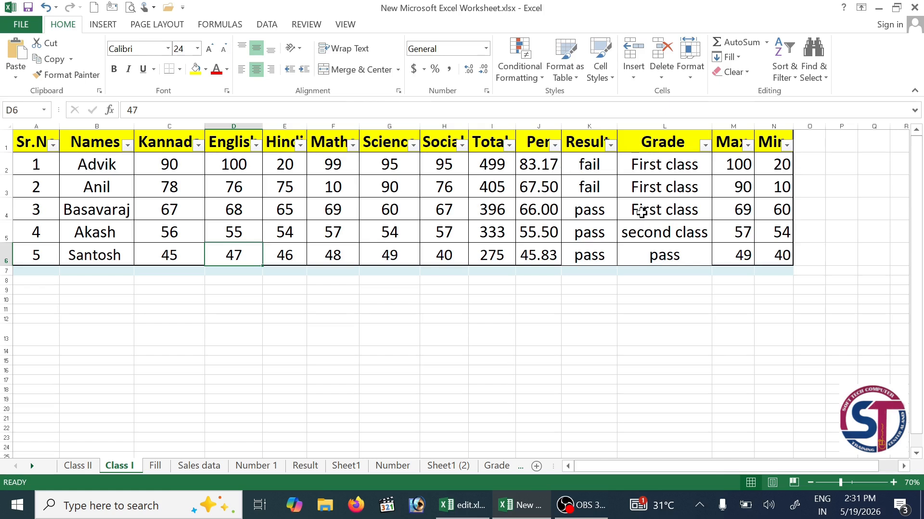
# - Filter the Result column to fail only, undo it, then show the Grade column's filter list
pyautogui.click(610, 146)
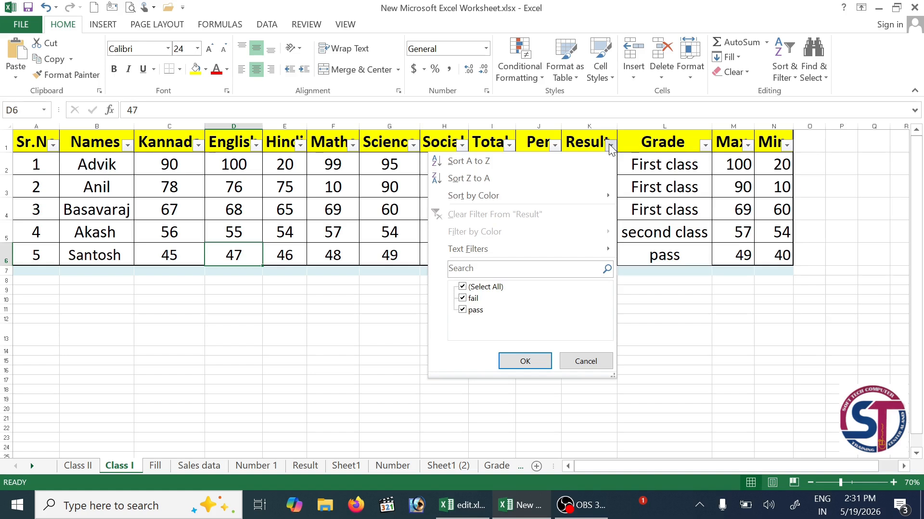
pyautogui.click(481, 288)
pyautogui.click(472, 298)
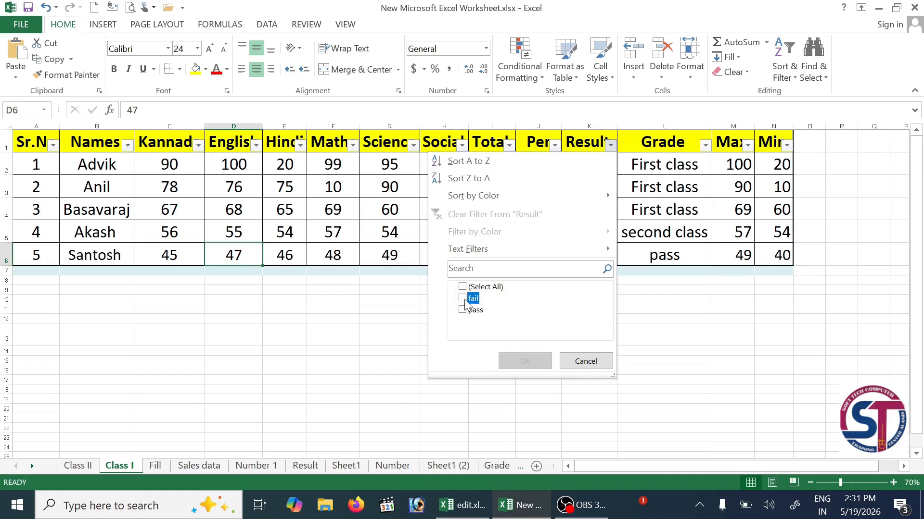
pyautogui.click(525, 361)
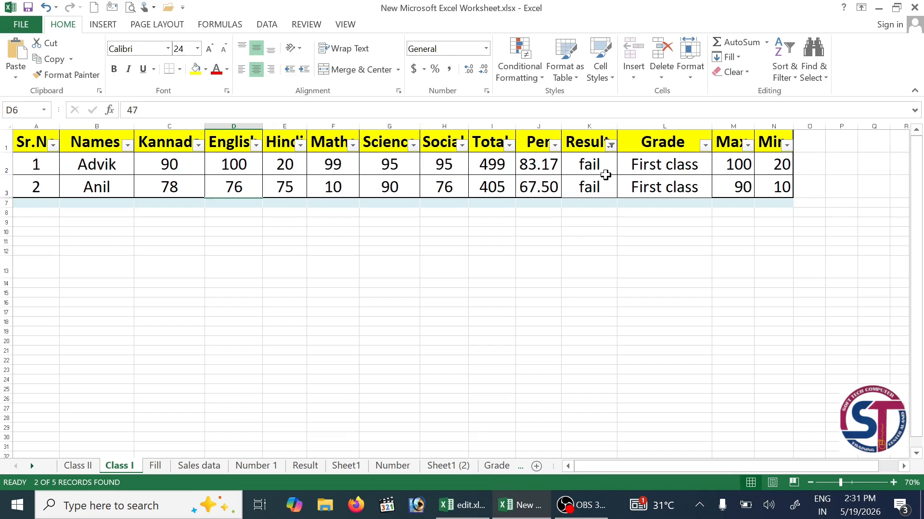
pyautogui.hotkey('ctrl', 'z')
pyautogui.click(705, 146)
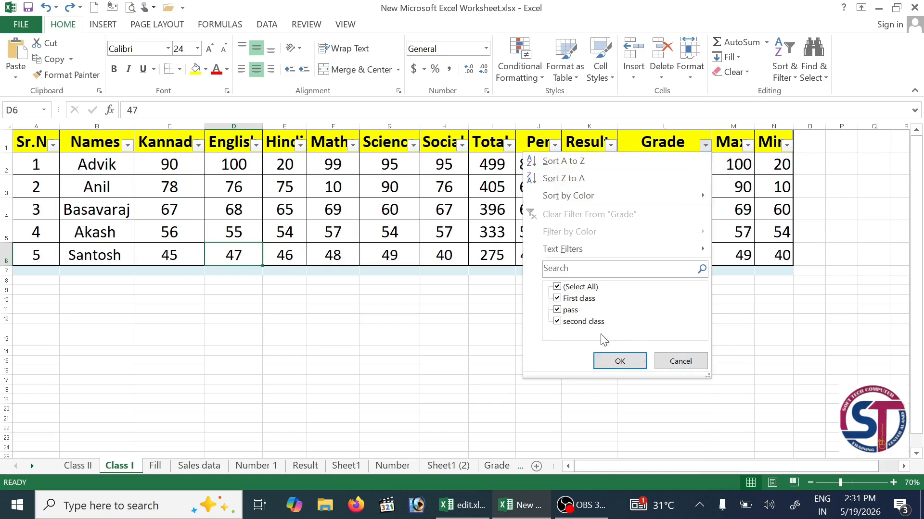
# - Filter the Grade column to only second class, then undo so all five students show
pyautogui.click(558, 287)
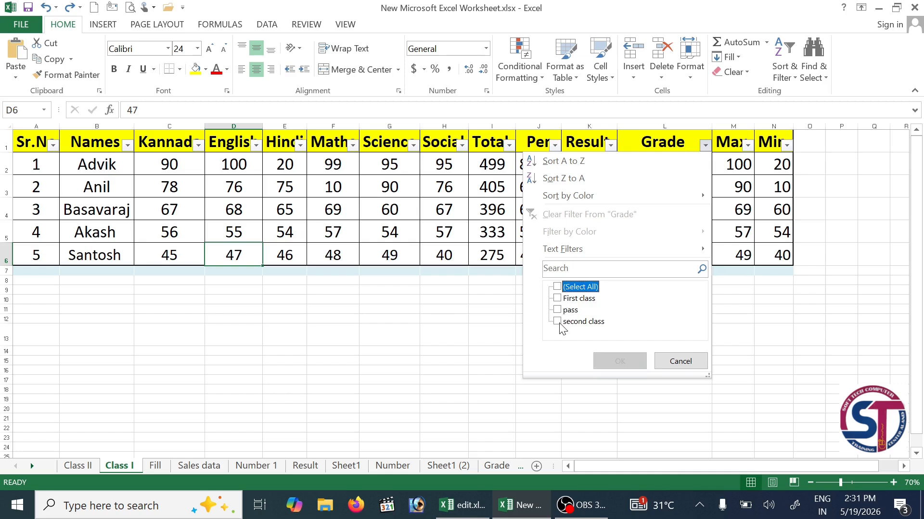
pyautogui.click(577, 322)
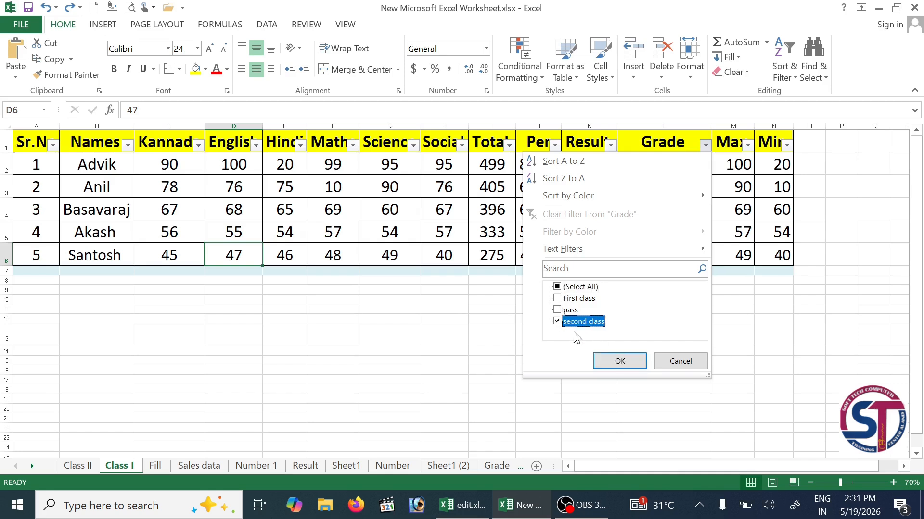
pyautogui.click(620, 362)
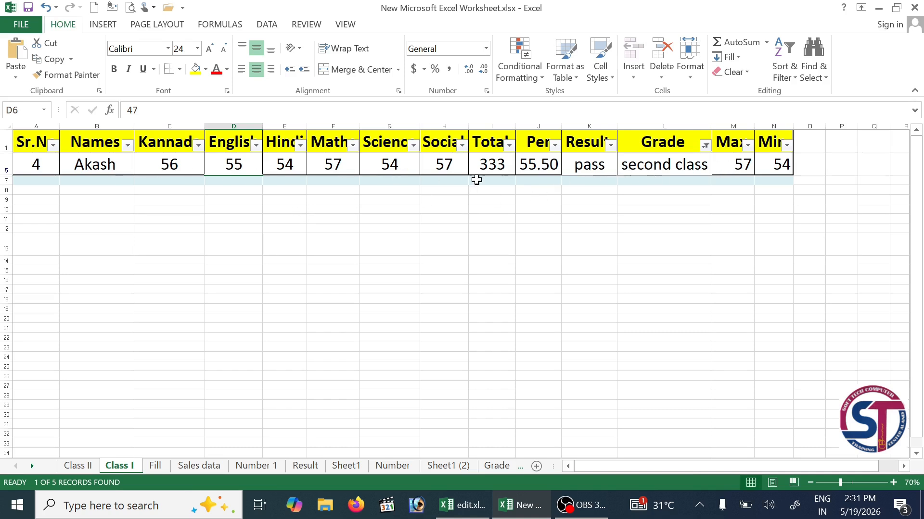
pyautogui.hotkey('ctrl', 'z')
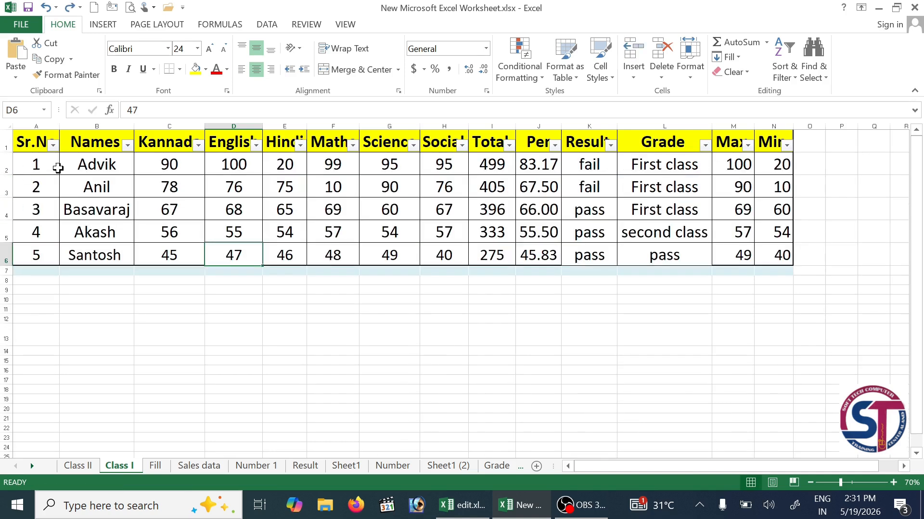
# - Sort the table by Sr.No smallest to largest, then largest to smallest
pyautogui.click(52, 149)
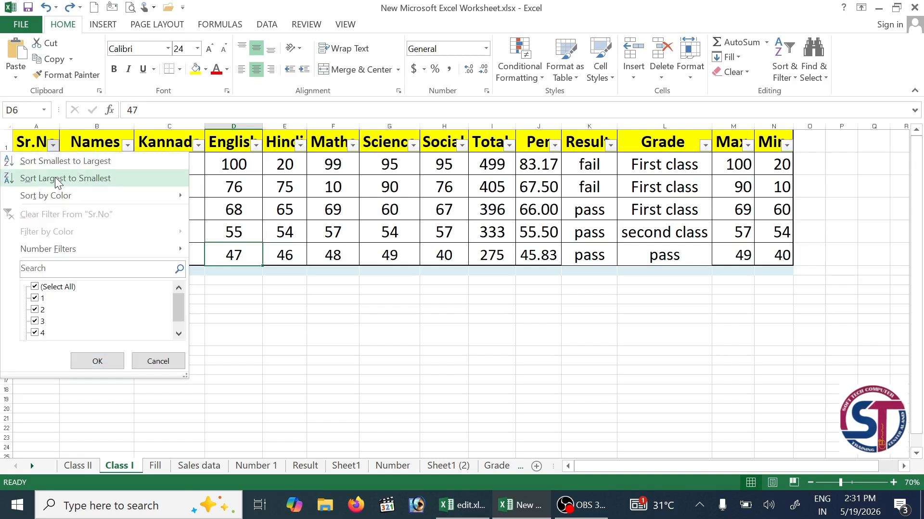
pyautogui.click(61, 165)
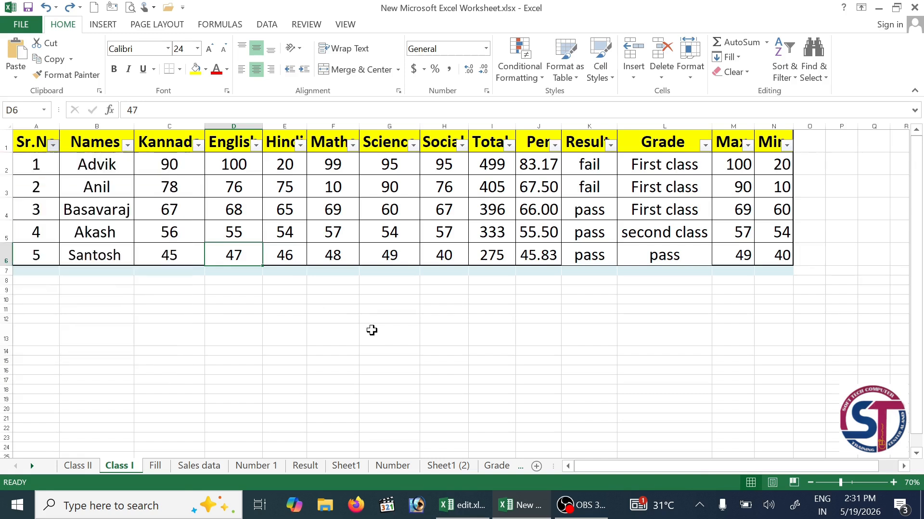
pyautogui.click(53, 146)
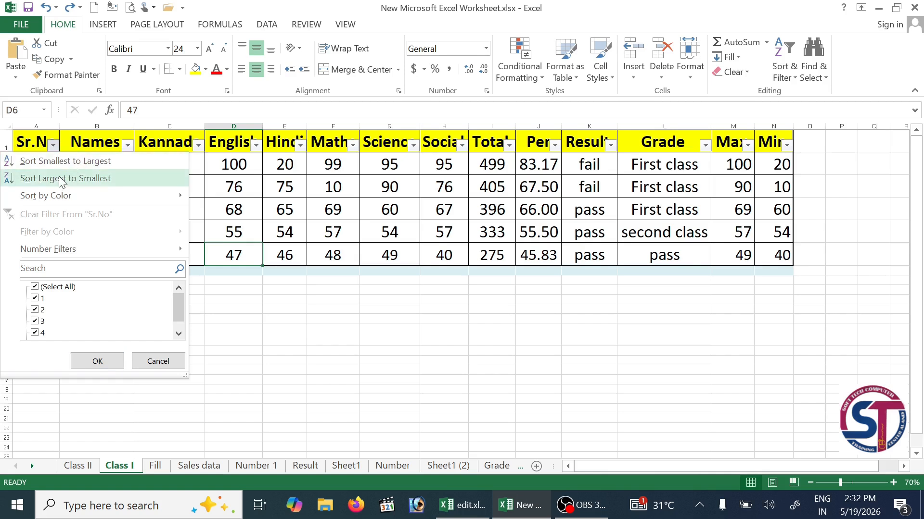
pyautogui.click(61, 180)
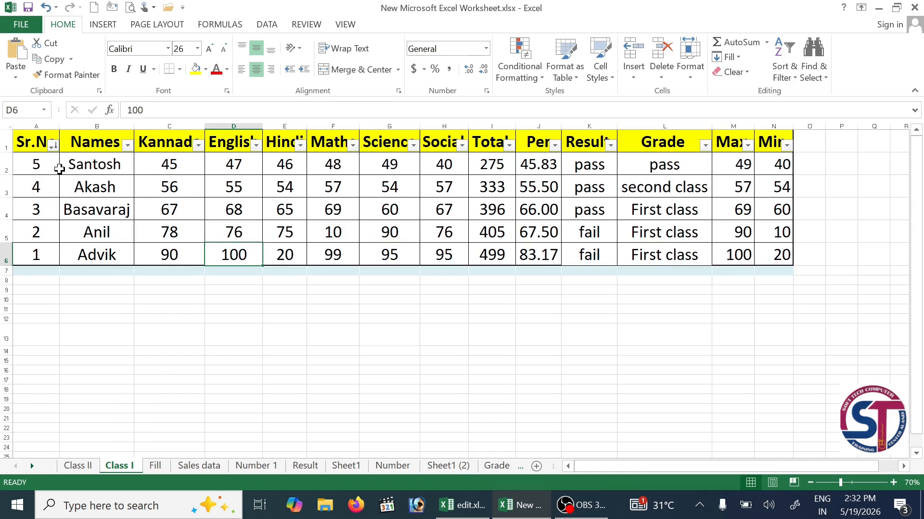
# - Restore Sr.No order 1 to 5, then sort the table by Names A to Z
pyautogui.click(52, 145)
pyautogui.click(65, 159)
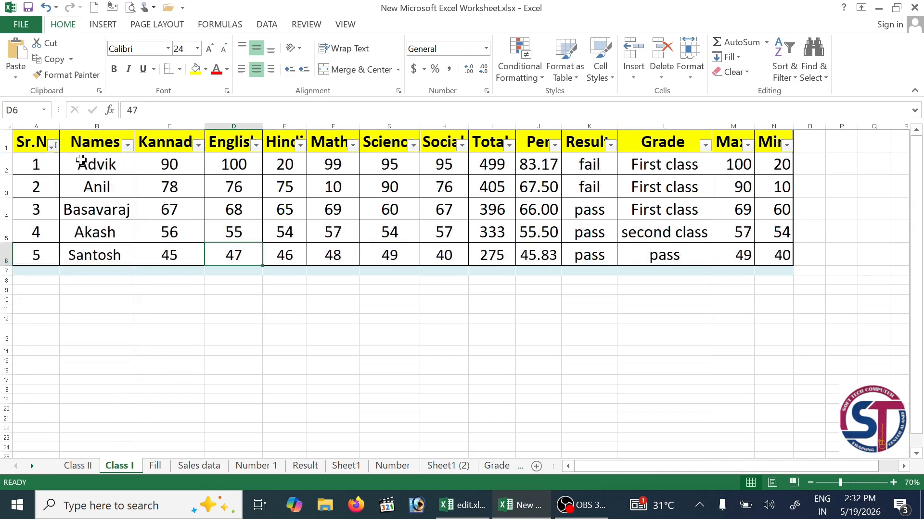
pyautogui.click(127, 144)
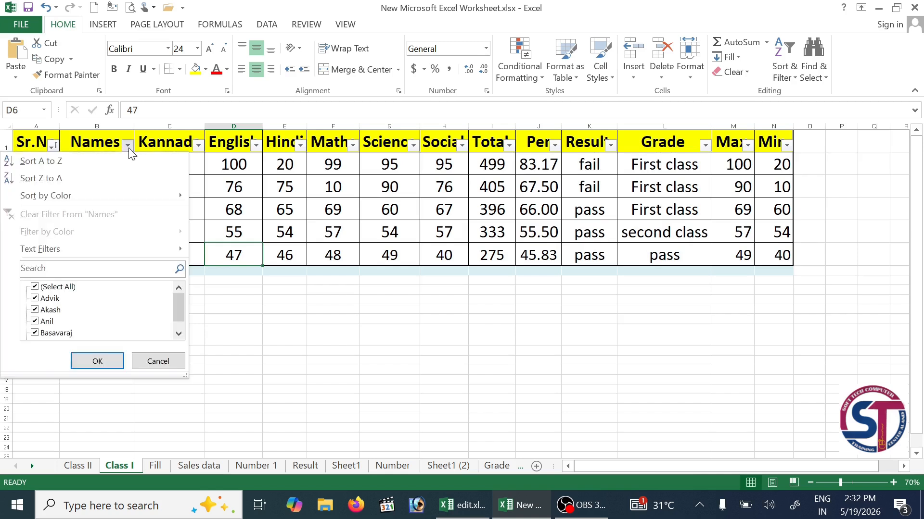
pyautogui.click(101, 163)
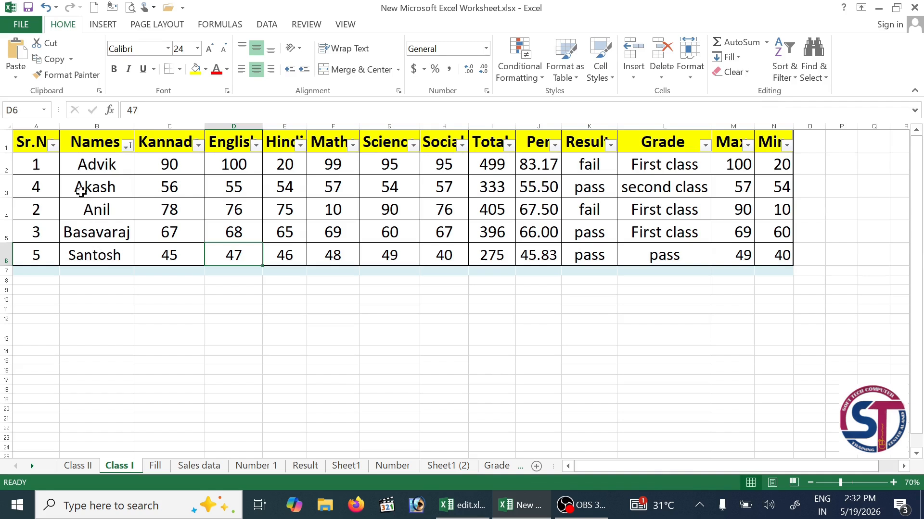
# - Select the table A1:N6 and turn off its header filters
pyautogui.click(784, 67)
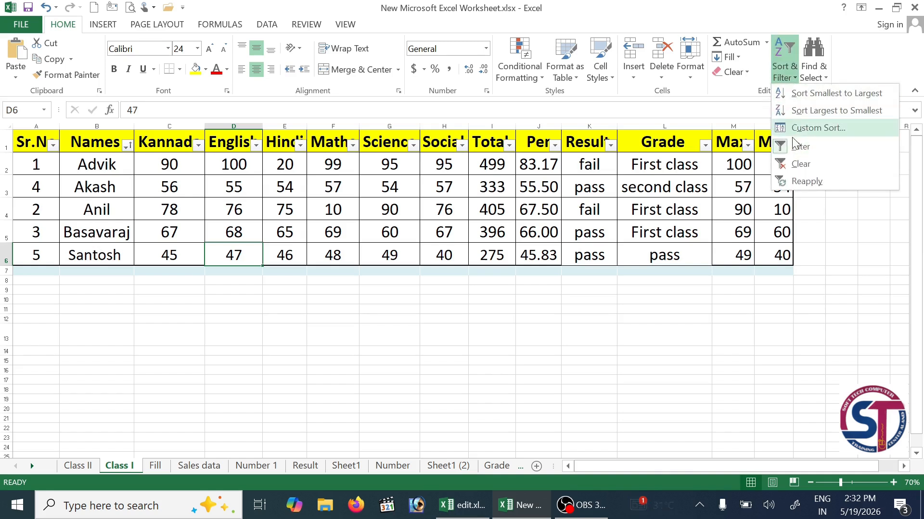
pyautogui.click(707, 235)
pyautogui.moveTo(33, 140); pyautogui.dragTo(765, 262)
pyautogui.click(796, 78)
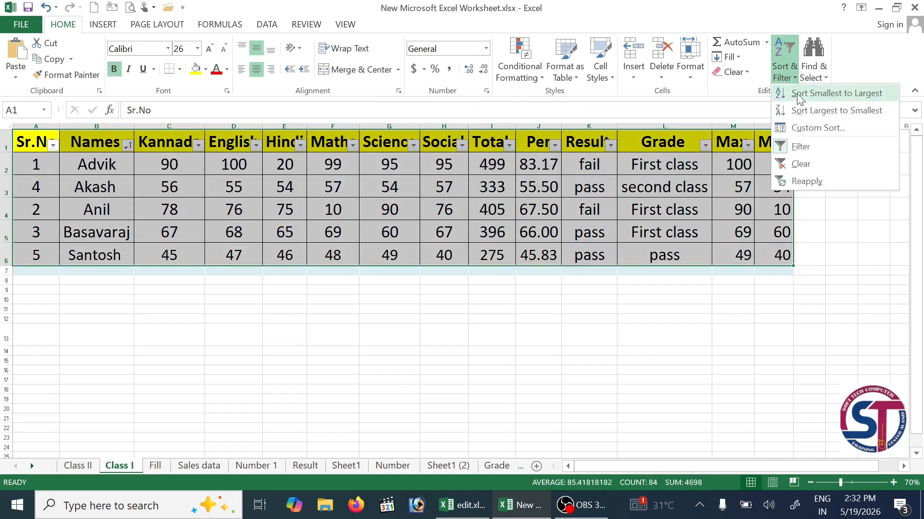
pyautogui.click(810, 151)
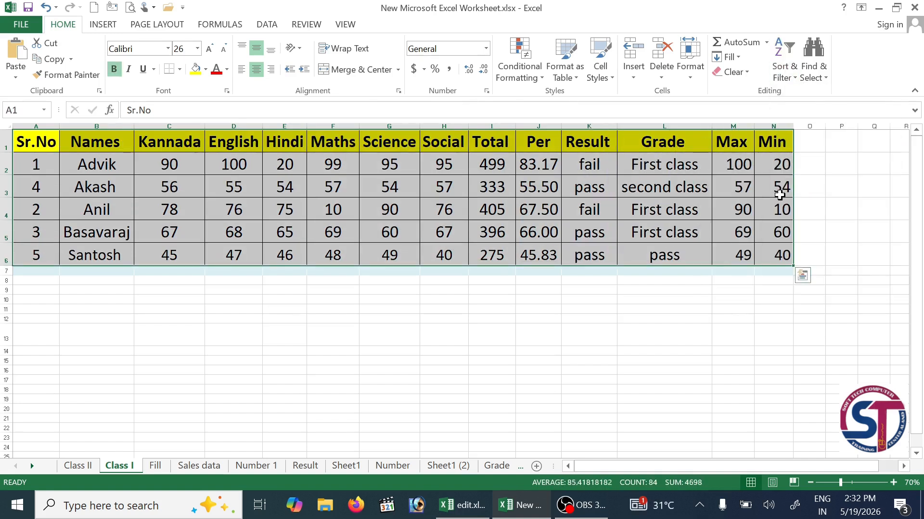
pyautogui.click(501, 301)
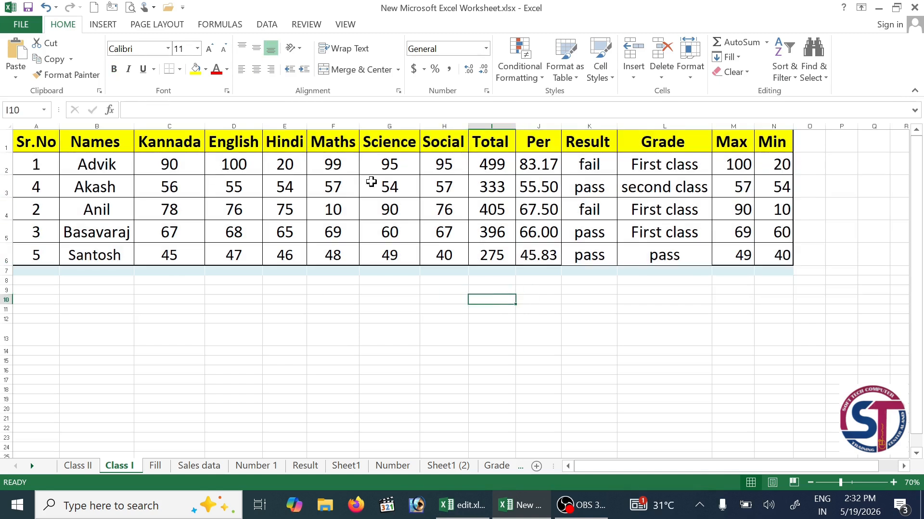
# - Turn the header filters back on with Ctrl+Shift+L and reselect the whole table
pyautogui.moveTo(87, 142); pyautogui.dragTo(94, 179)
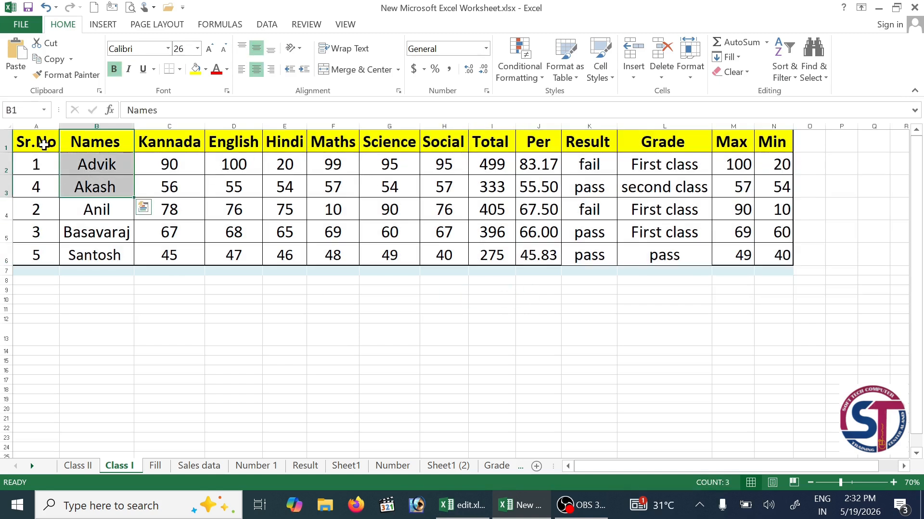
pyautogui.click(44, 147)
pyautogui.hotkey('ctrl', 'shift', 'l')
pyautogui.moveTo(41, 149); pyautogui.dragTo(786, 257)
# - Clear the sort applied to the Names column
pyautogui.click(784, 67)
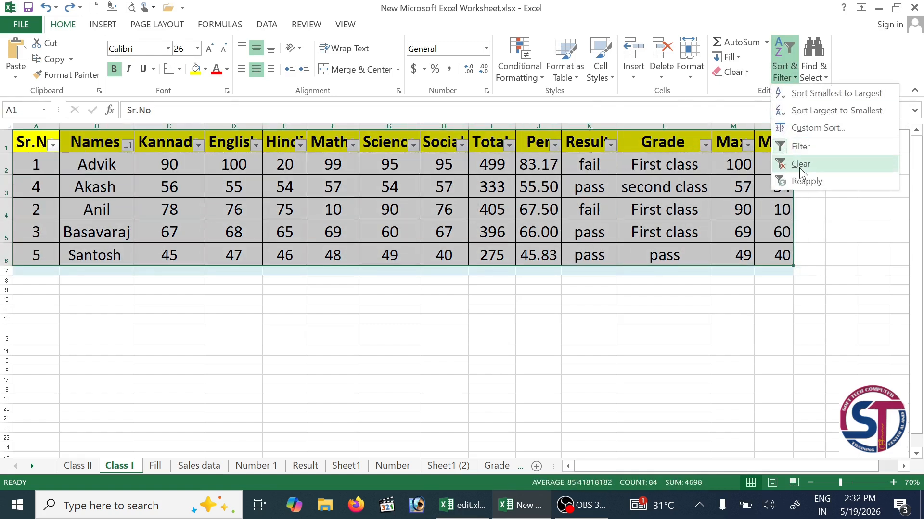
pyautogui.click(801, 167)
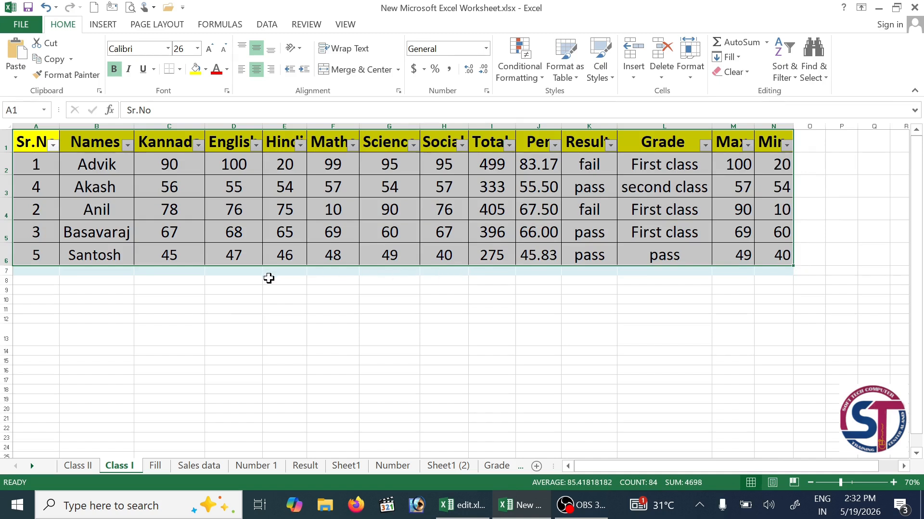
pyautogui.click(783, 75)
pyautogui.click(774, 292)
pyautogui.click(824, 77)
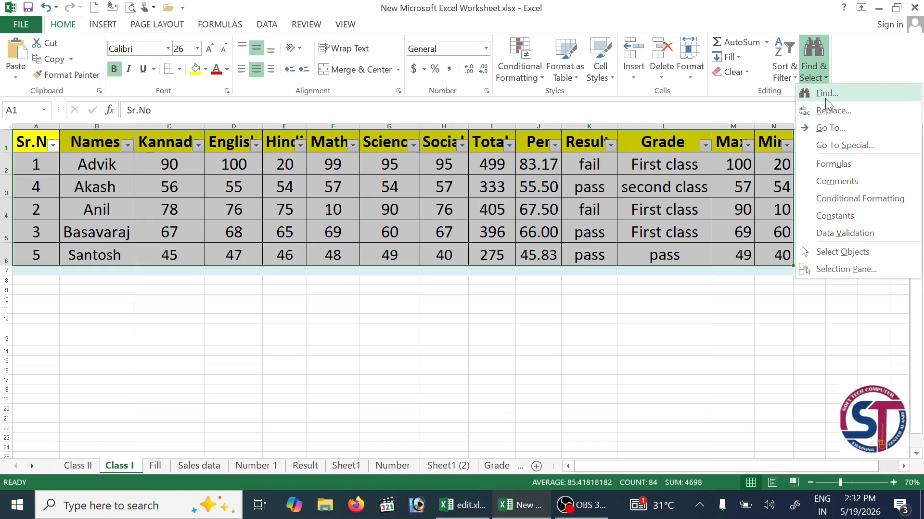
# - Find the student's name in cell B3 and replace it with the new student name
pyautogui.click(825, 98)
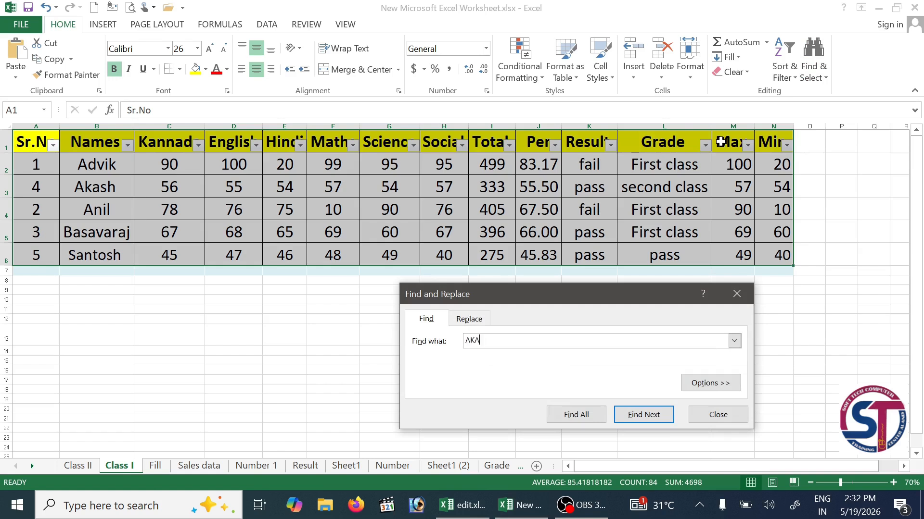
pyautogui.press('Return')
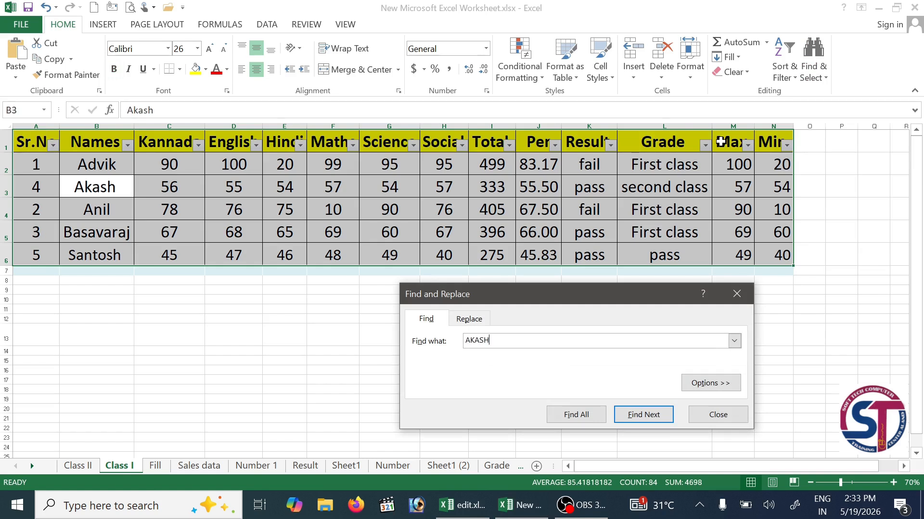
pyautogui.click(469, 319)
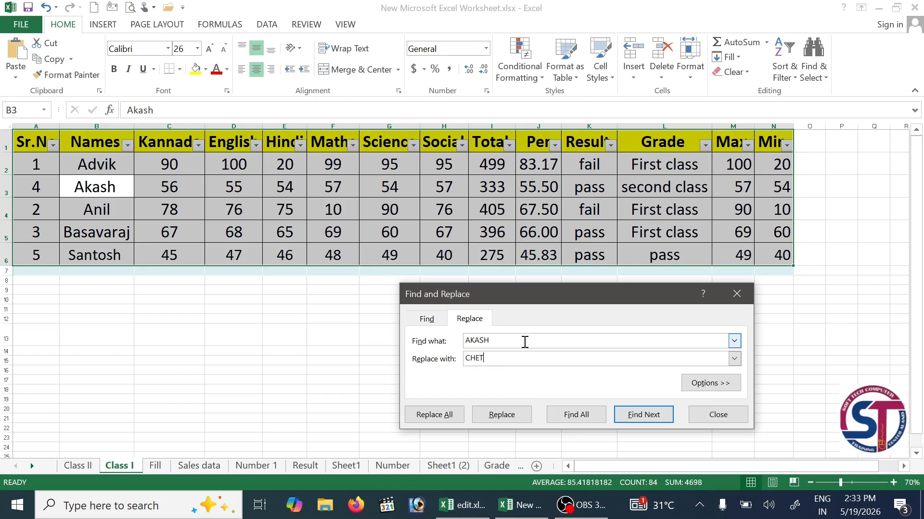
pyautogui.click(500, 412)
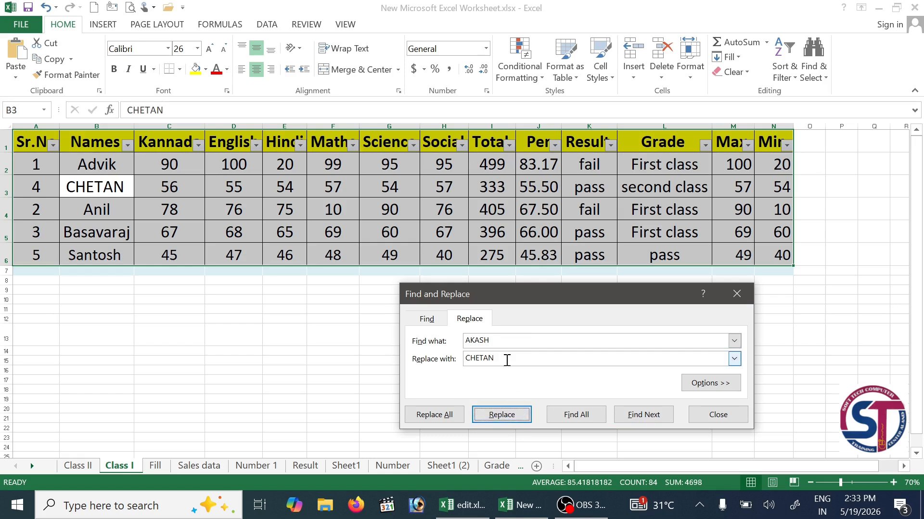
# - Find the English mark 55 and replace it with 60 in cell D3
pyautogui.click(427, 319)
pyautogui.doubleClick(497, 338)
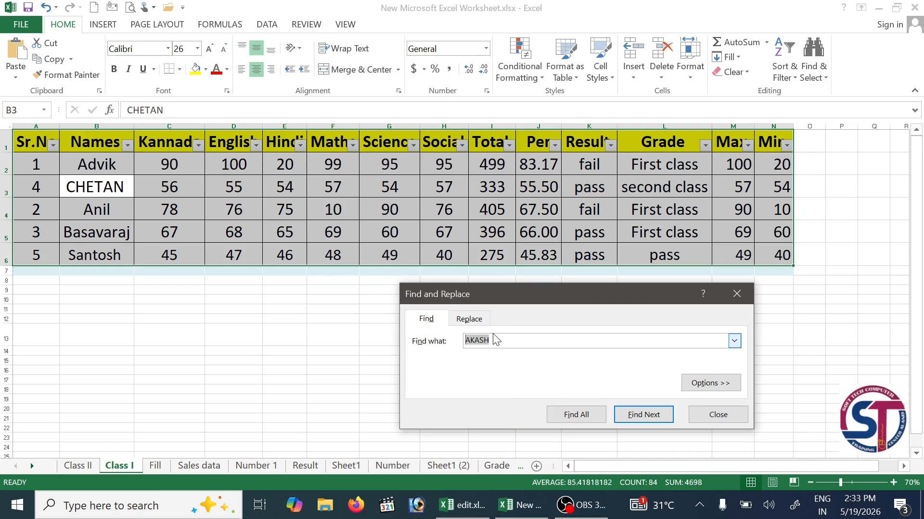
pyautogui.press('BackSpace')
pyautogui.click(642, 418)
pyautogui.click(478, 320)
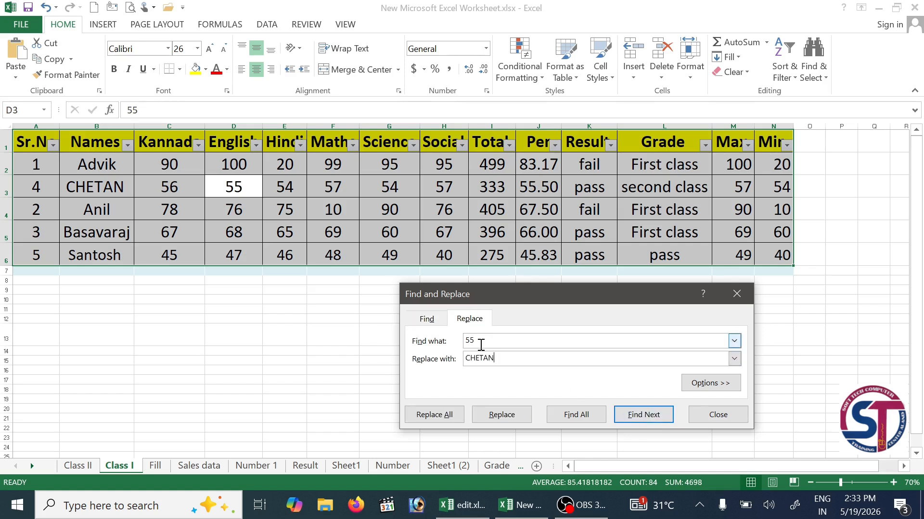
pyautogui.press('Tab')
pyautogui.write('6')
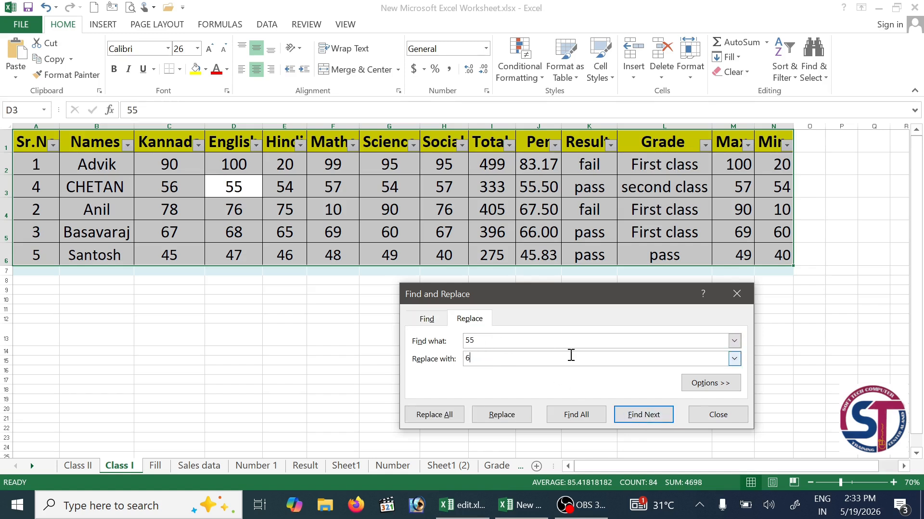
pyautogui.click(518, 414)
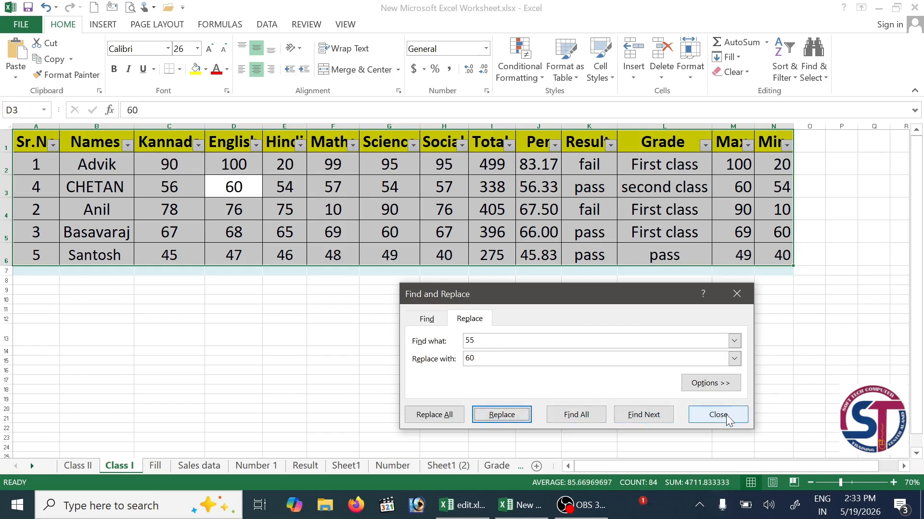
pyautogui.click(729, 419)
# - Turn off the marks table's header filters from Sort & Filter
pyautogui.click(783, 72)
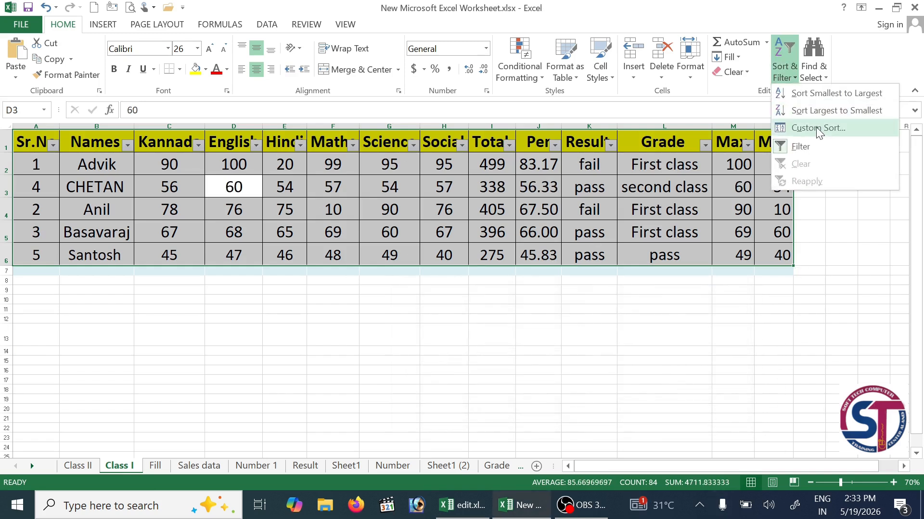
pyautogui.click(819, 145)
pyautogui.click(813, 63)
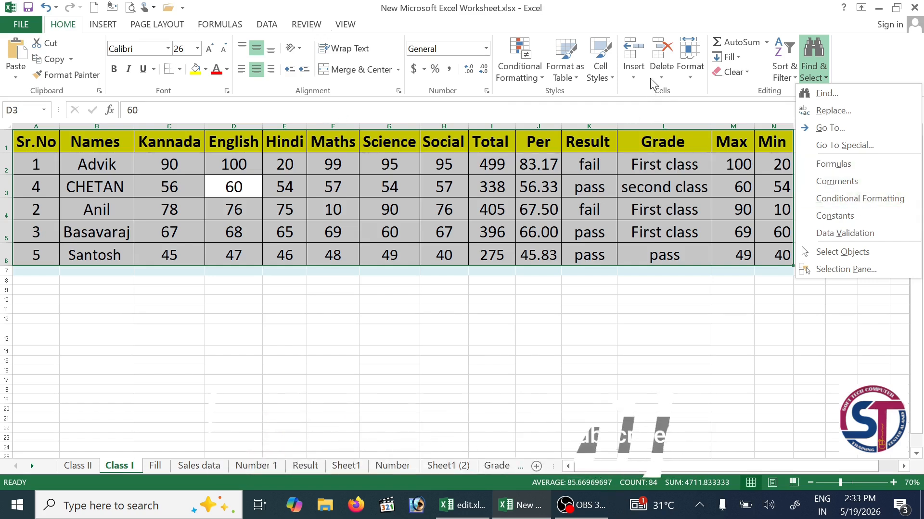
# - Select every formula cell with Find & Select > Formulas, then reselect the whole marks table
pyautogui.click(871, 166)
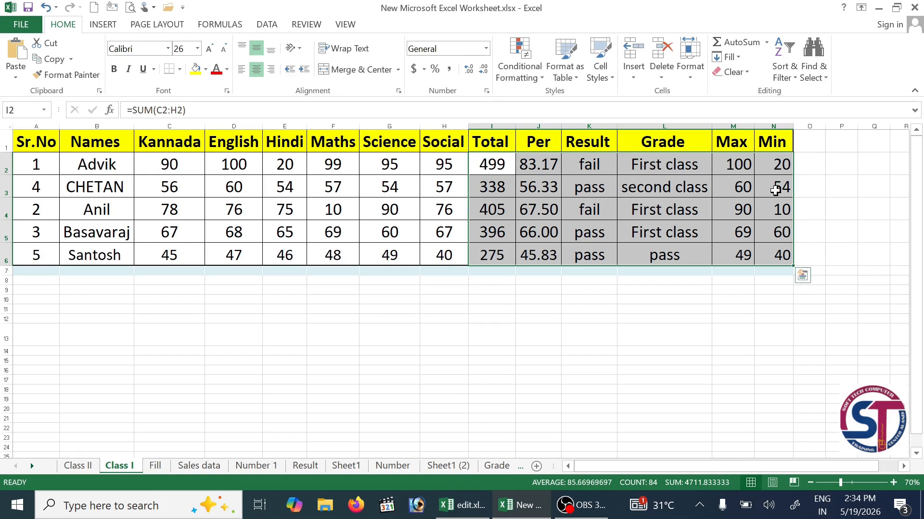
pyautogui.click(814, 77)
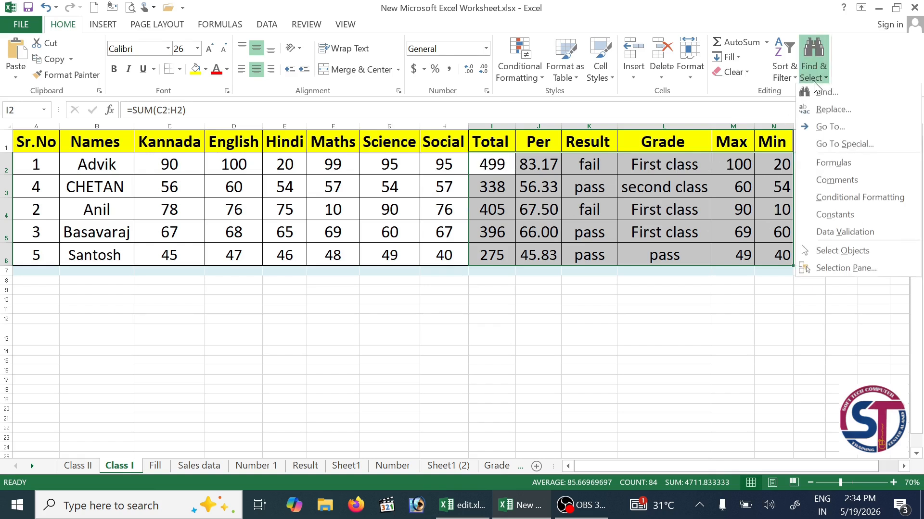
pyautogui.click(577, 258)
pyautogui.moveTo(50, 144); pyautogui.dragTo(784, 260)
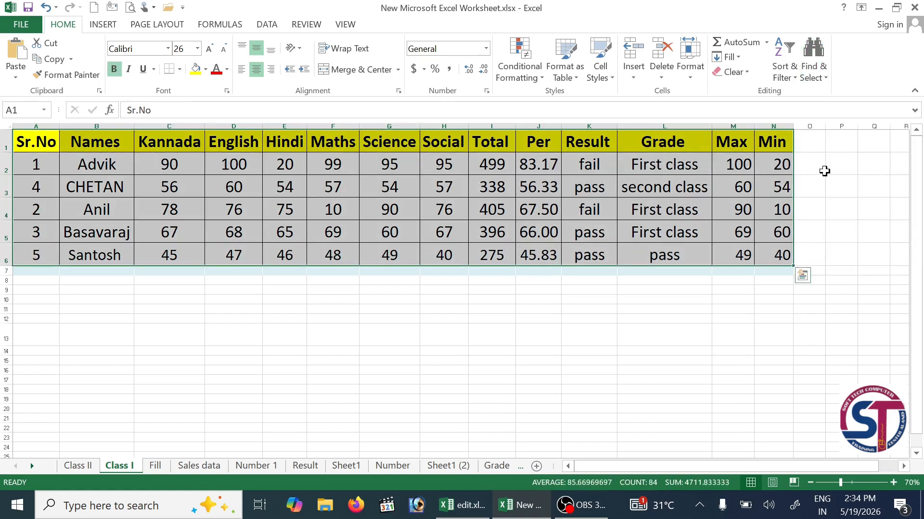
pyautogui.click(824, 71)
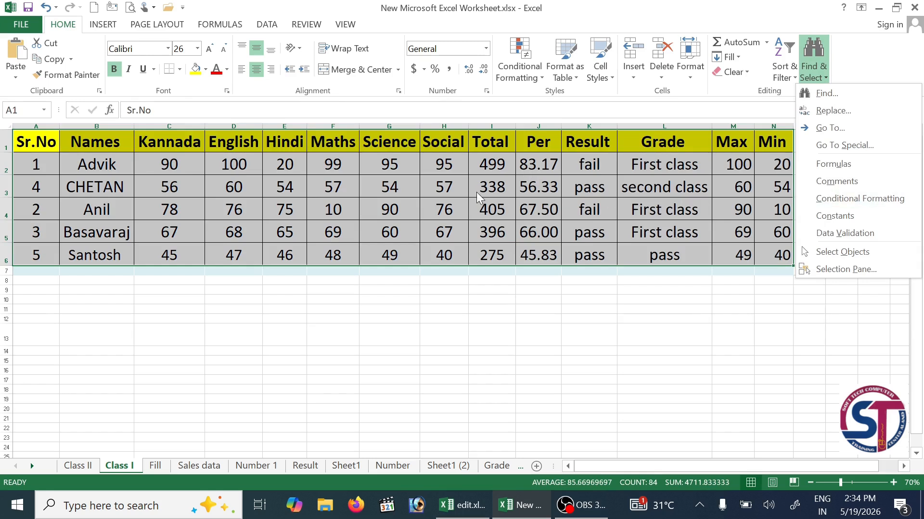
pyautogui.click(813, 67)
pyautogui.click(813, 67)
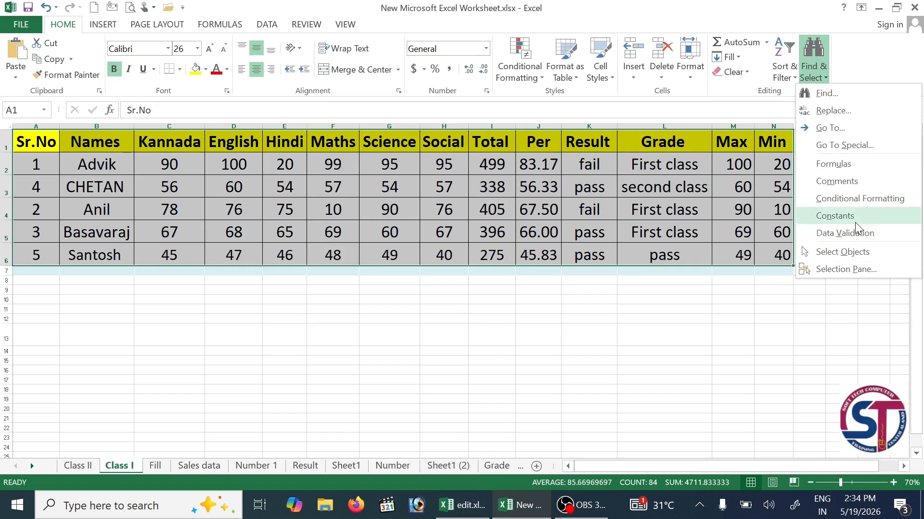
pyautogui.click(627, 283)
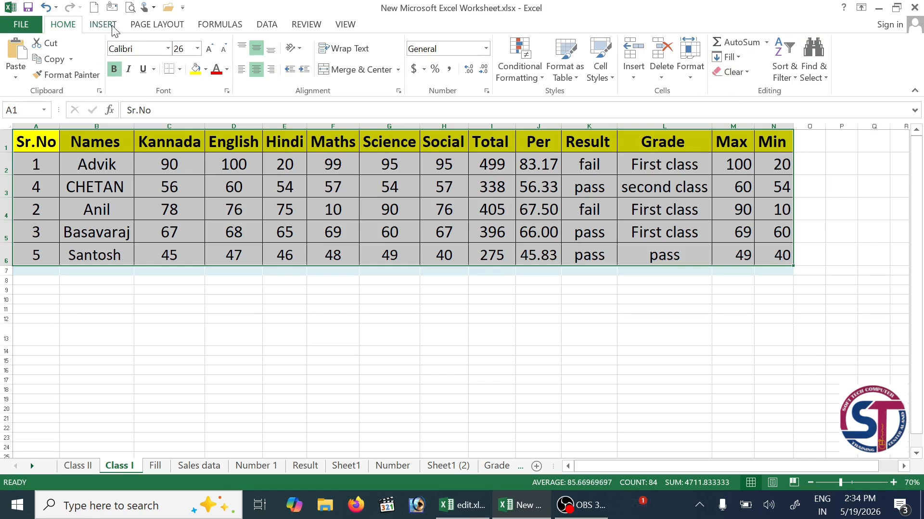
# - Browse the Insert and Data ribbon tabs, returning to Home each time
pyautogui.click(266, 25)
pyautogui.click(80, 25)
pyautogui.click(92, 26)
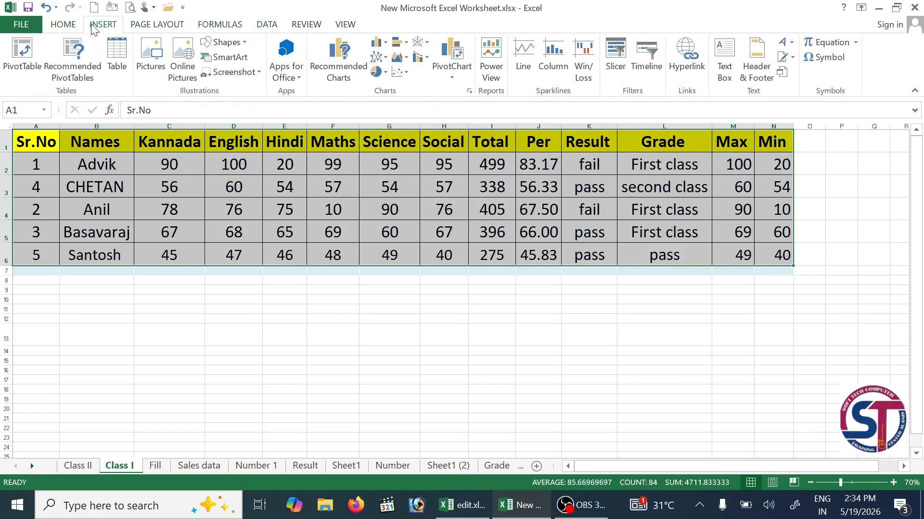
pyautogui.click(63, 27)
pyautogui.click(262, 26)
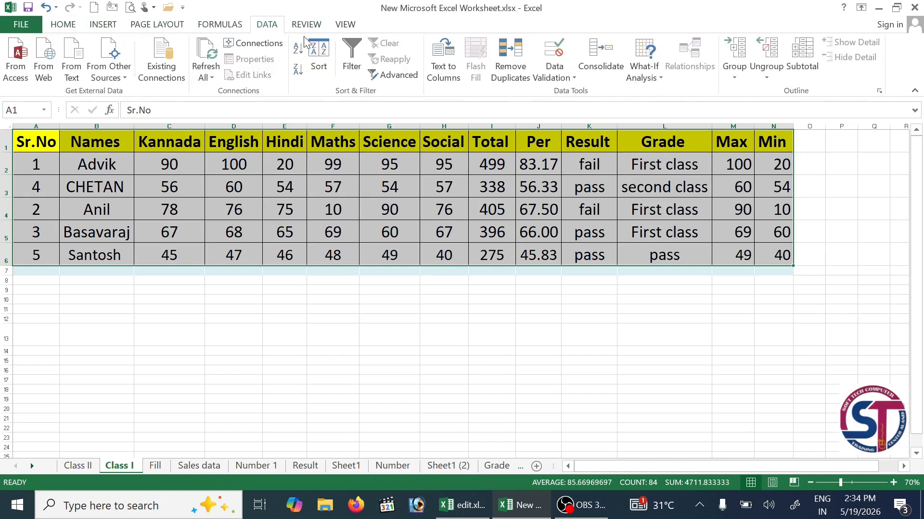
pyautogui.click(69, 27)
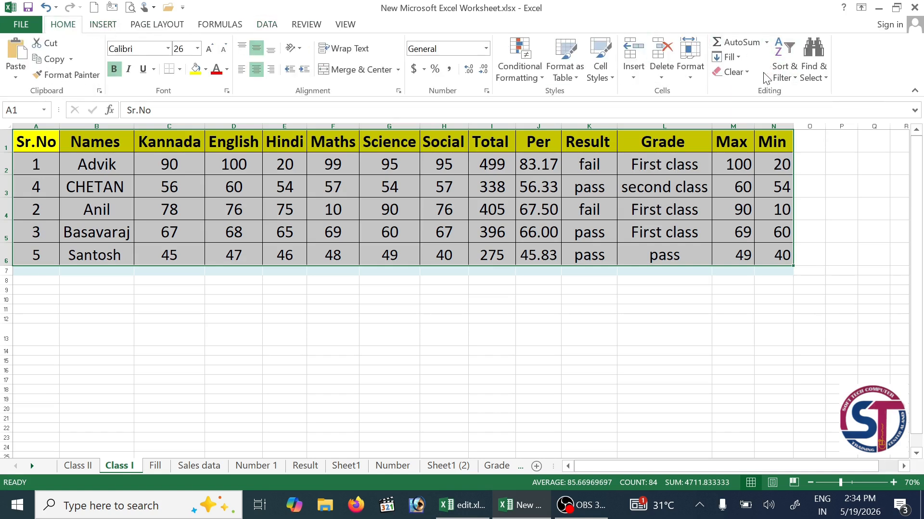